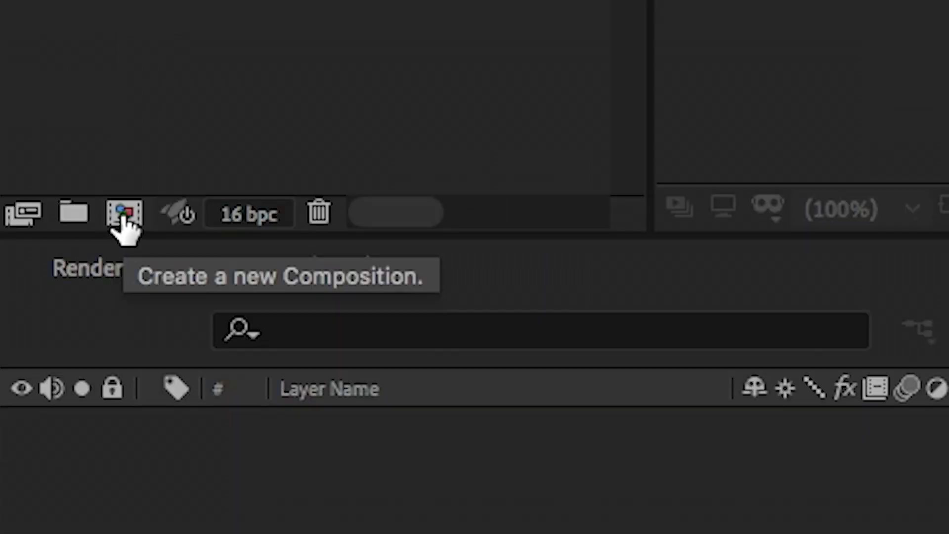
- Create a composition named --MAIN_COMP at 1920 x 817 px, 23.976 frames per second, with a duration of 0:00:15:22
click(122, 217)
text(--MAIN_COMP)
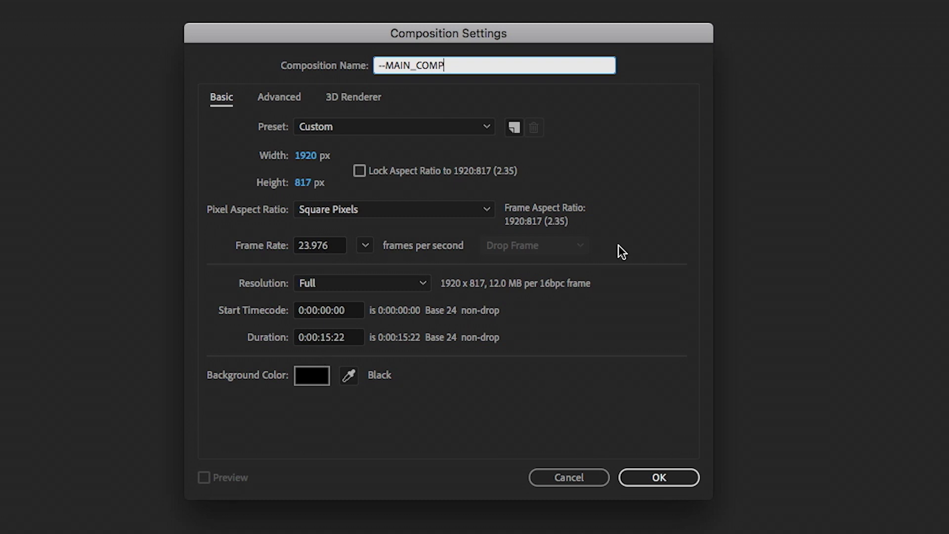
click(653, 479)
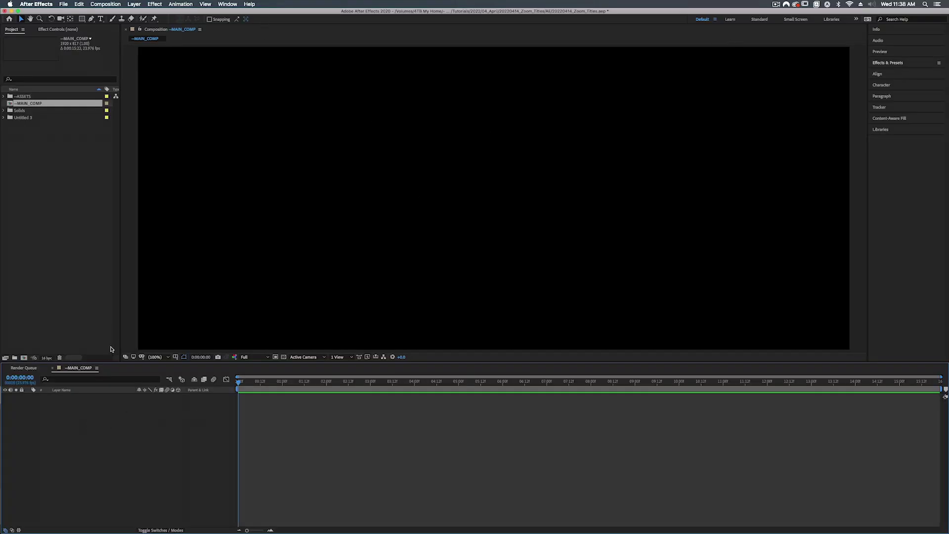
- Add a new empty text layer to the --MAIN_COMP composition
right_click(62, 456)
key(Escape)
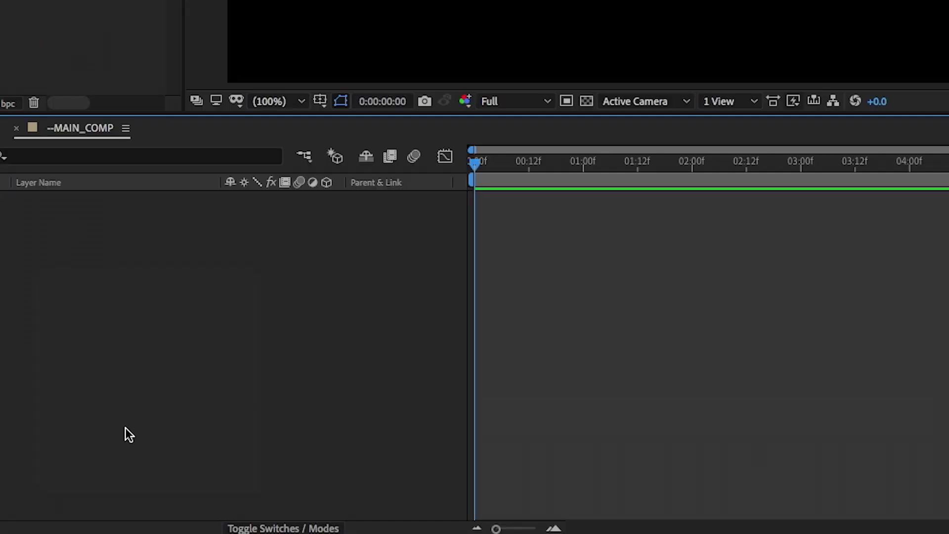
right_click(164, 322)
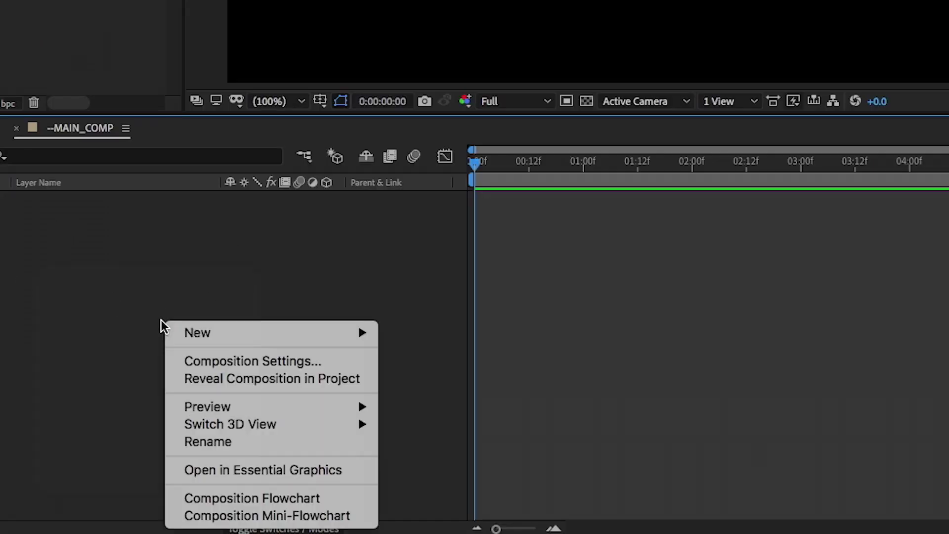
mouse_move(216, 335)
click(451, 356)
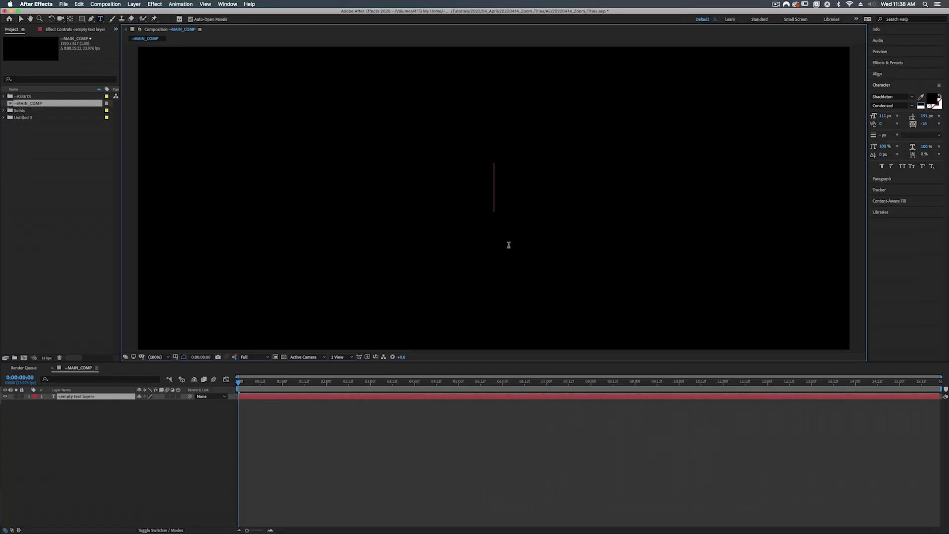
text(THE)
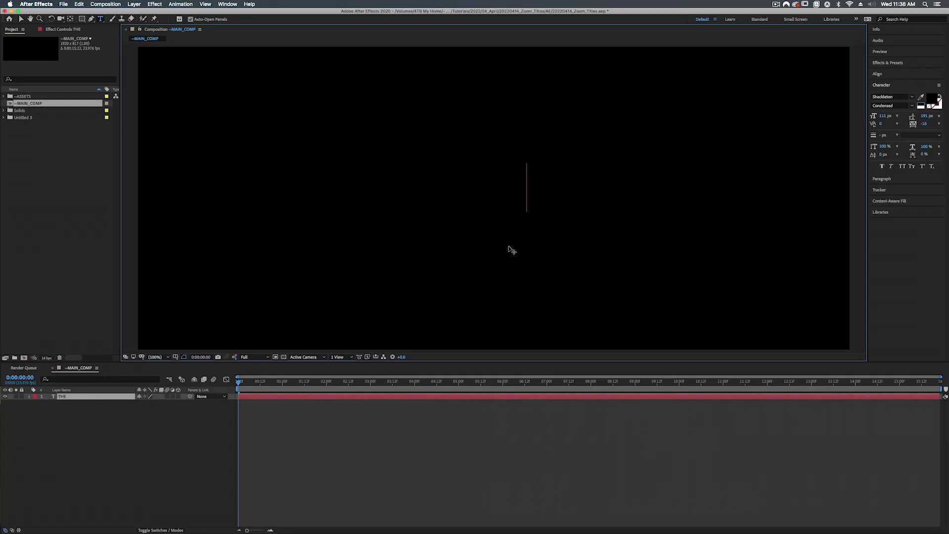
key(BackSpace)
key(BackSpace)
key(BackSpace)
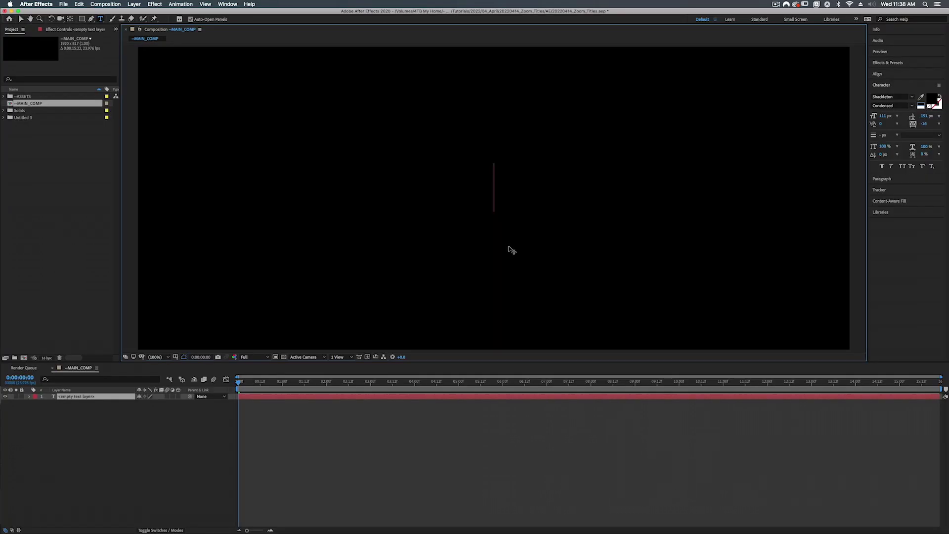
click(394, 400)
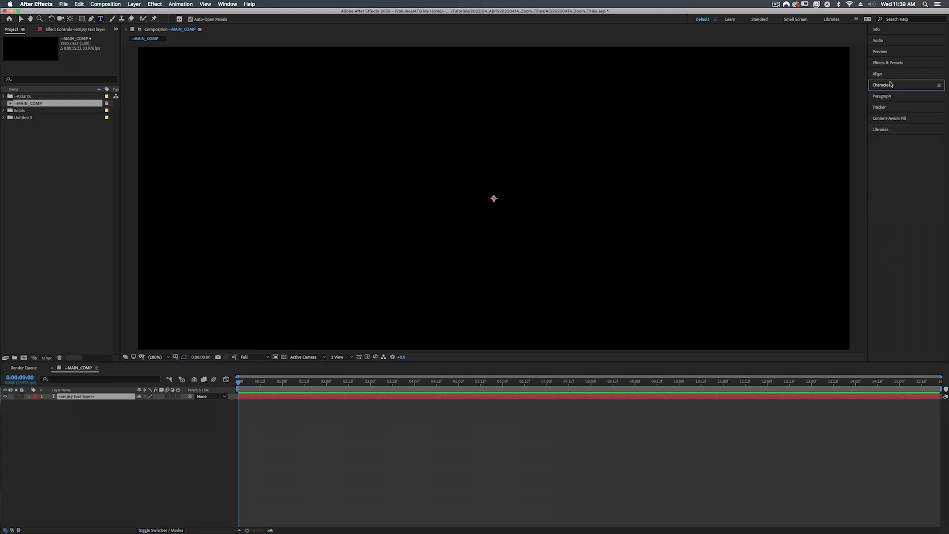
- Set the text layer's fill color to a mid gray with 50% brightness
click(932, 99)
click(224, 164)
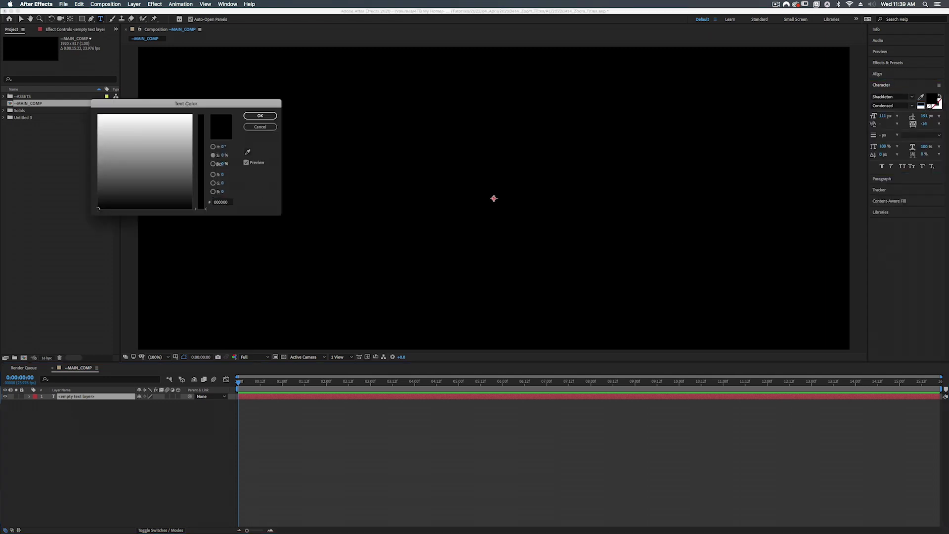
text(50)
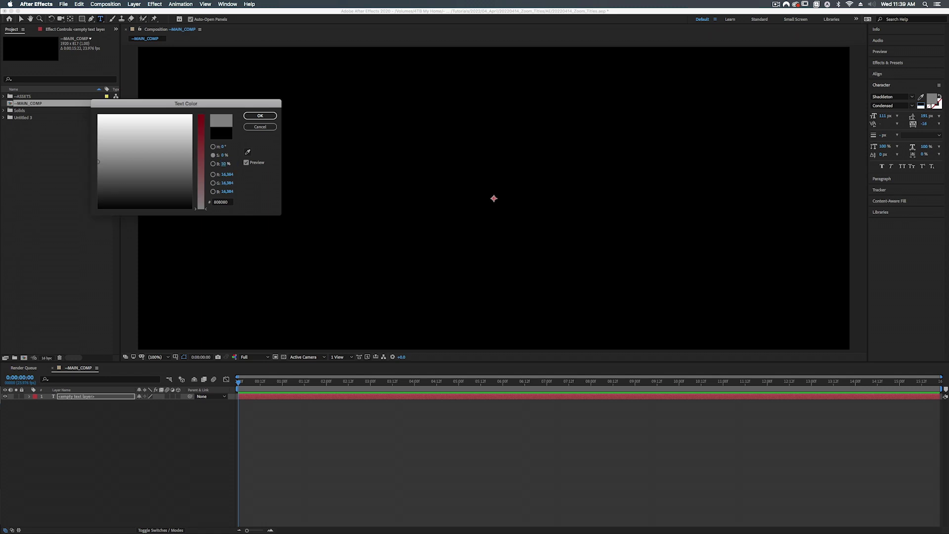
key(Return)
- Enter the title THE SCARY THING in the empty text layer, with each word on its own line
double_click(306, 399)
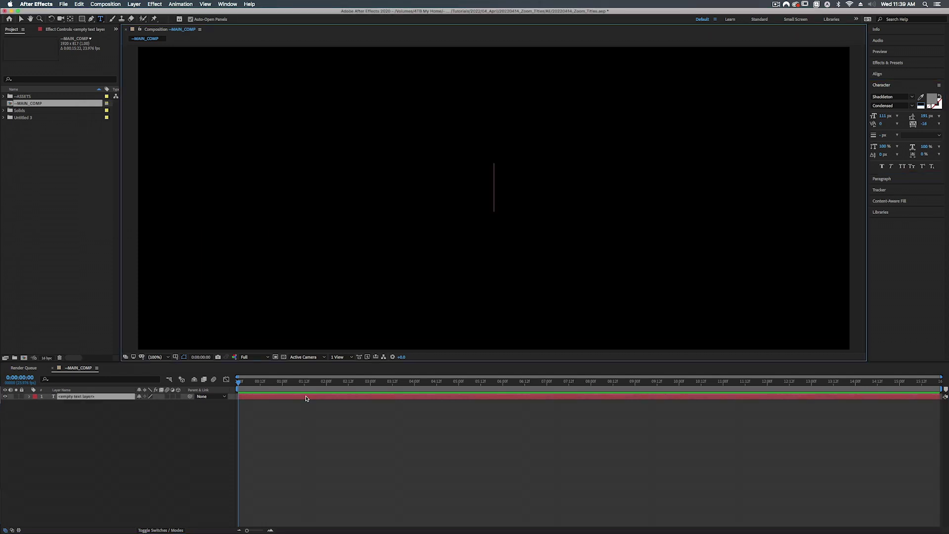
text(THE)
key(Return)
text(SCARY)
key(Return)
text(THING)
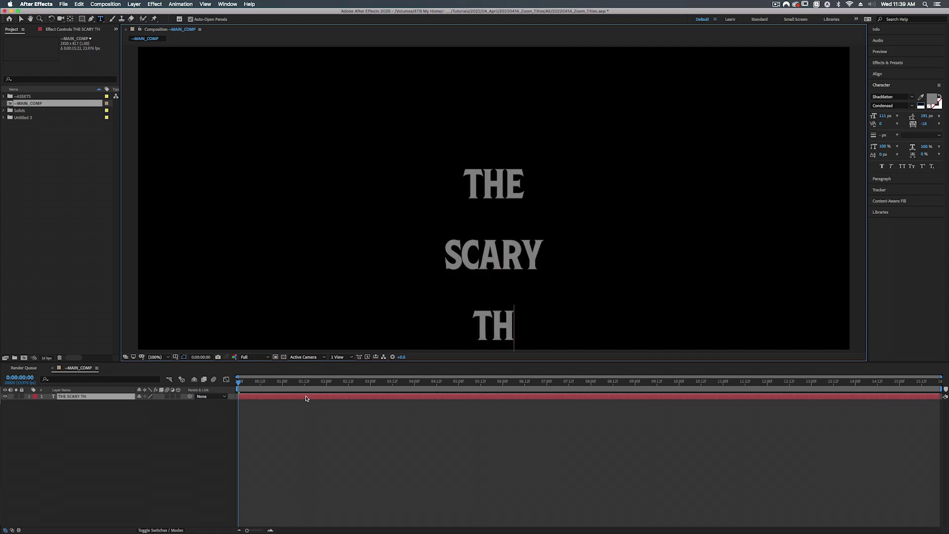
key(Escape)
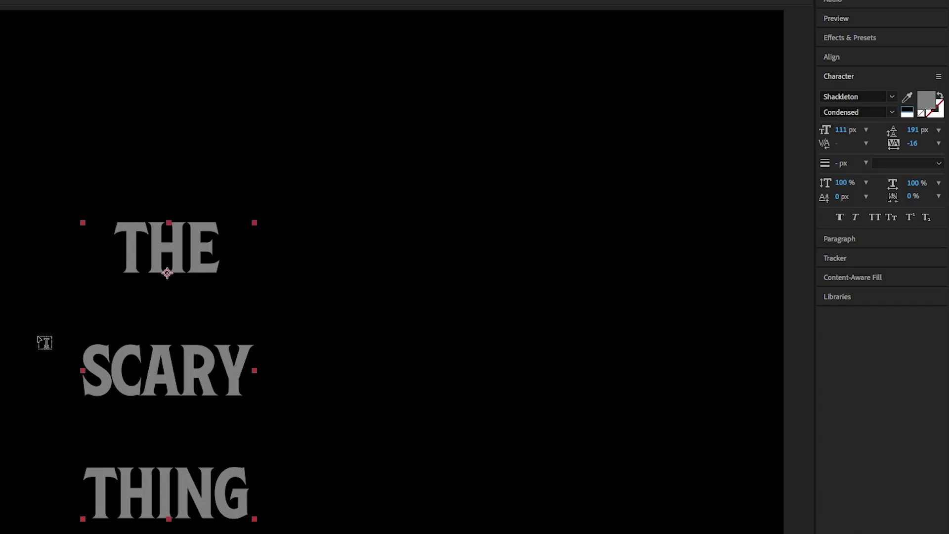
- Enlarge the title's font size to 257 px and center the layer horizontally and vertically in the composition
click(841, 130)
mouse_move(842, 130)
mouse_down()
mouse_move(919, 120)
mouse_move(854, 132)
mouse_up()
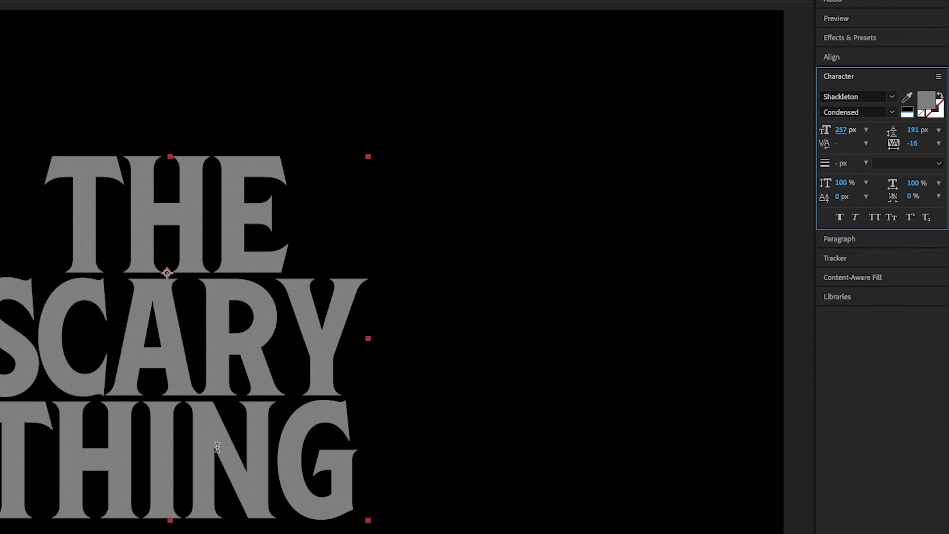
click(846, 57)
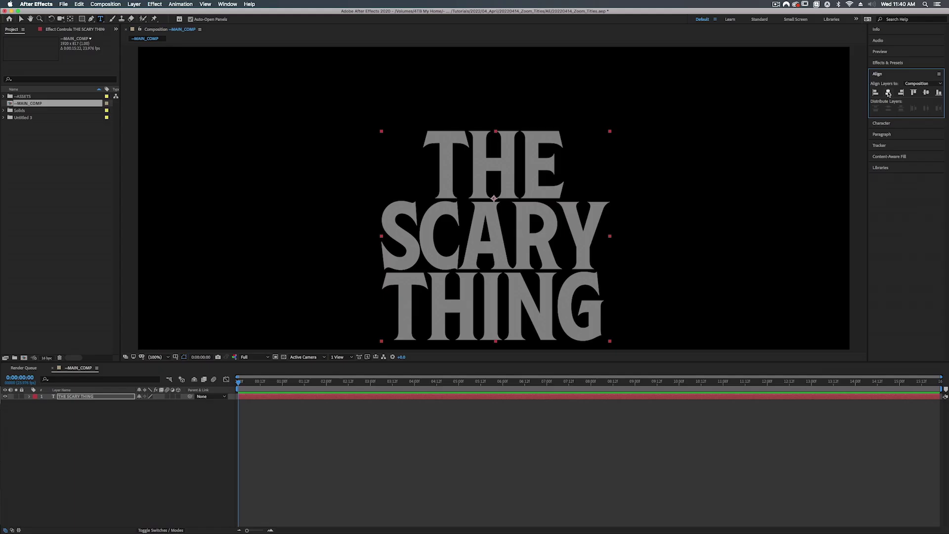
click(851, 89)
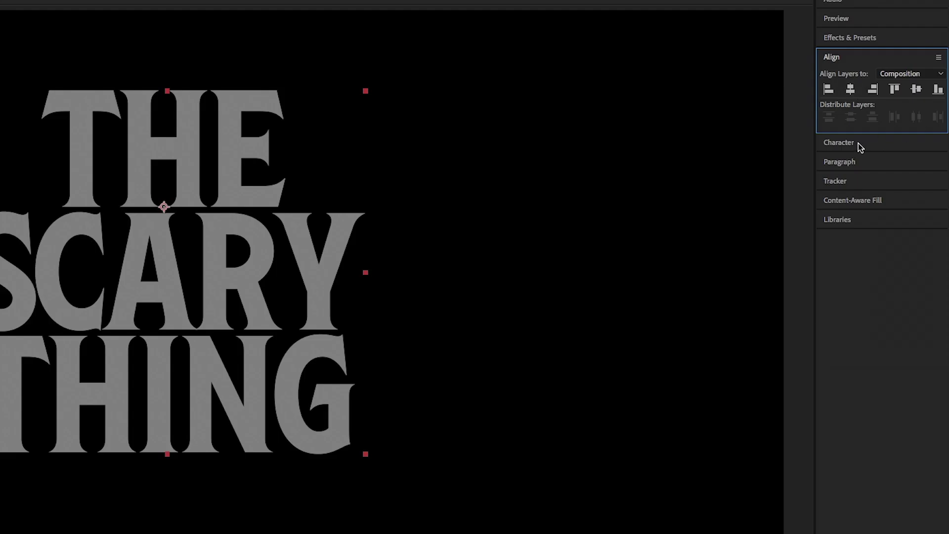
- Check the title's font family, font style and paragraph alignment settings
click(860, 144)
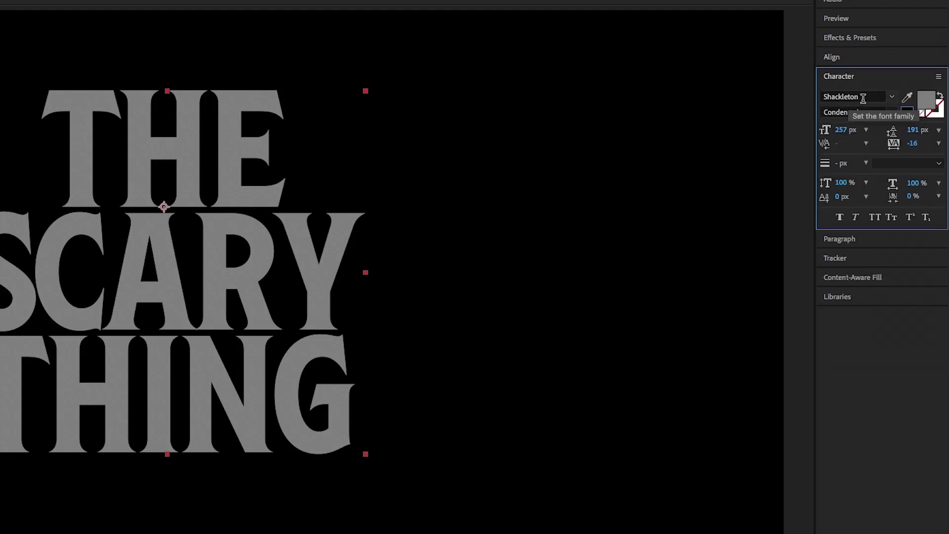
click(893, 97)
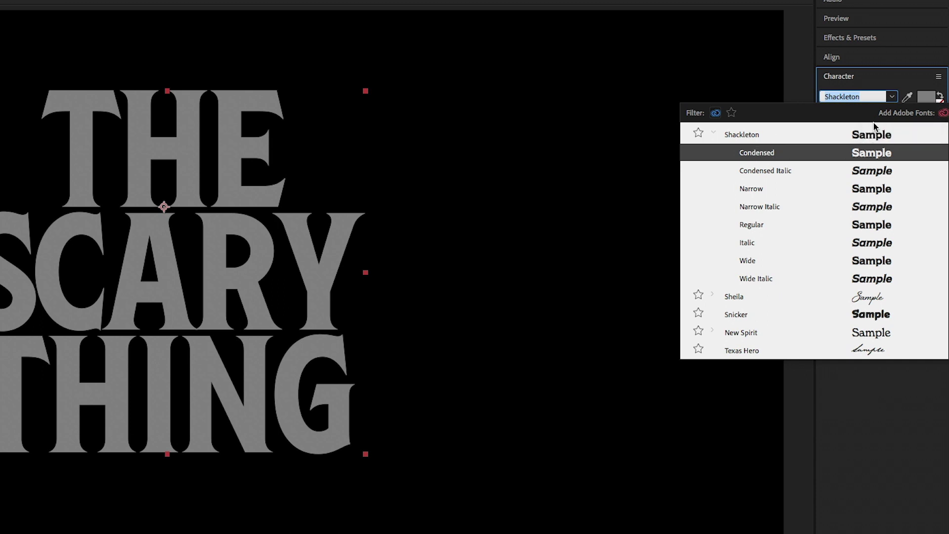
click(775, 153)
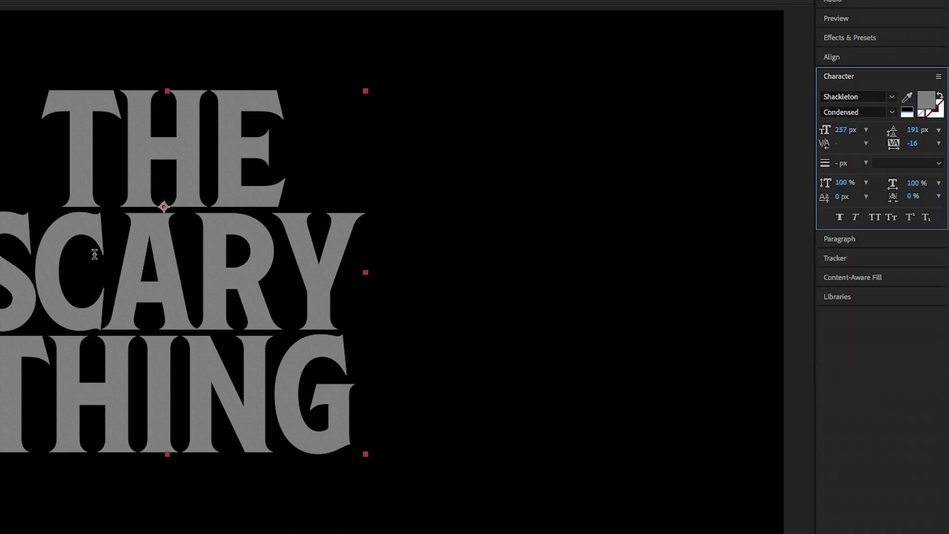
click(839, 239)
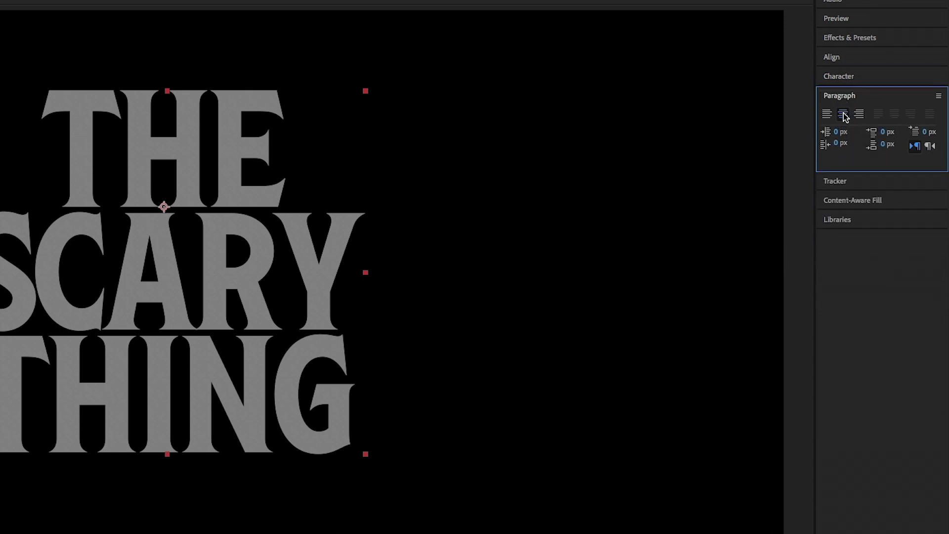
click(848, 79)
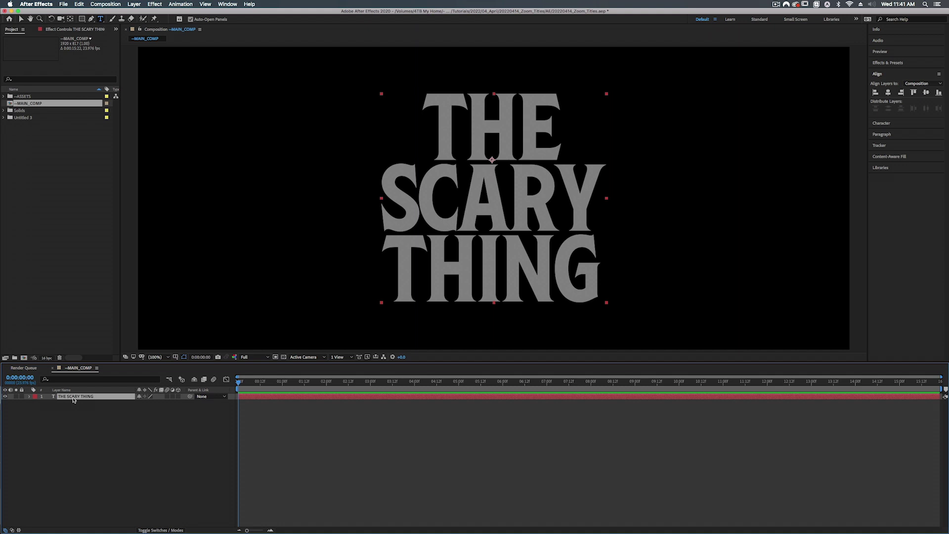
- Pre-compose the title layer into a new composition named TEXT_PC, moving all attributes into it
key(shift+super+c)
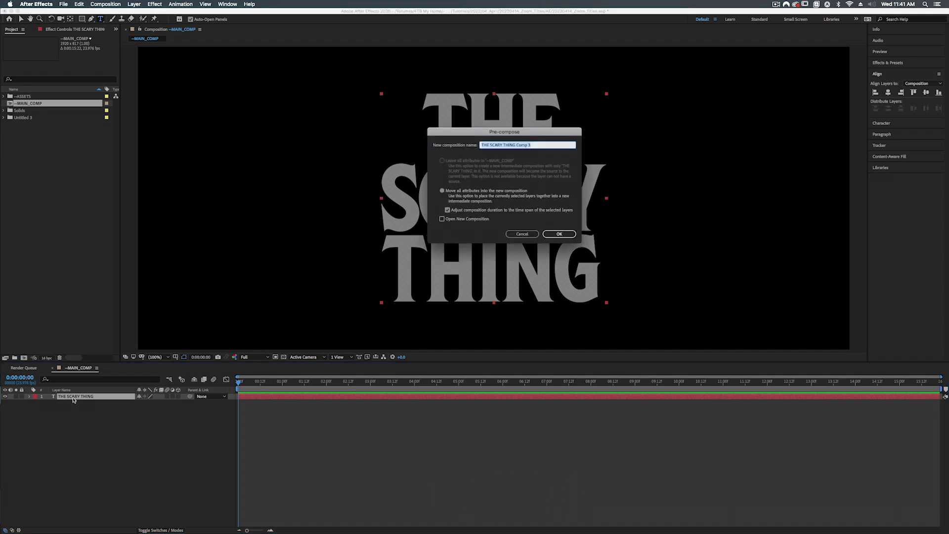
text(TEXT_PC)
key(Return)
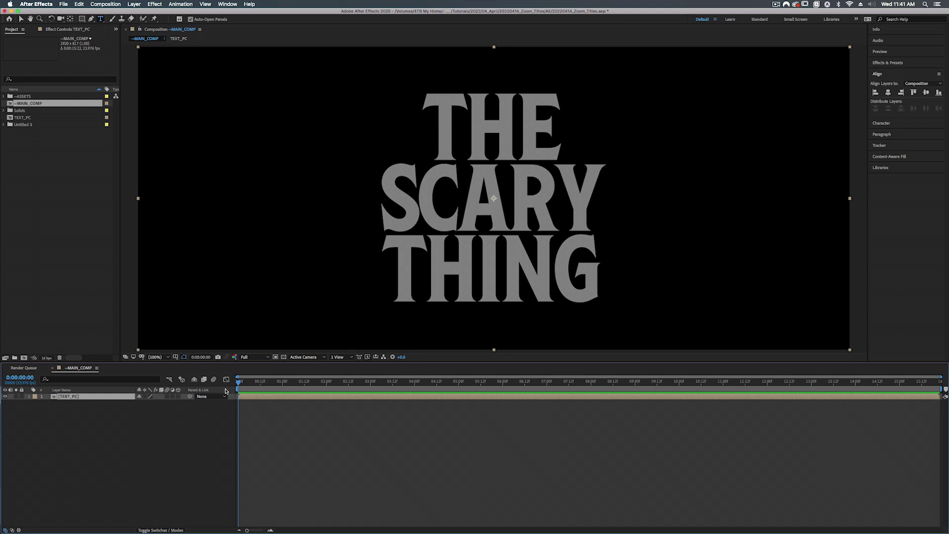
- Set a Scale keyframe of 100% on the TEXT_PC layer at 0:00:08:00
drag(238, 386, 484, 382)
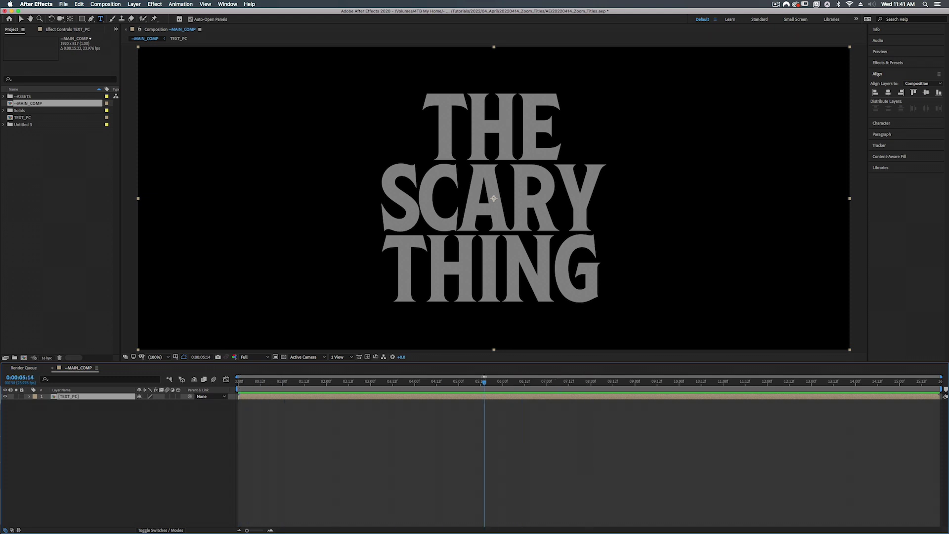
click(591, 386)
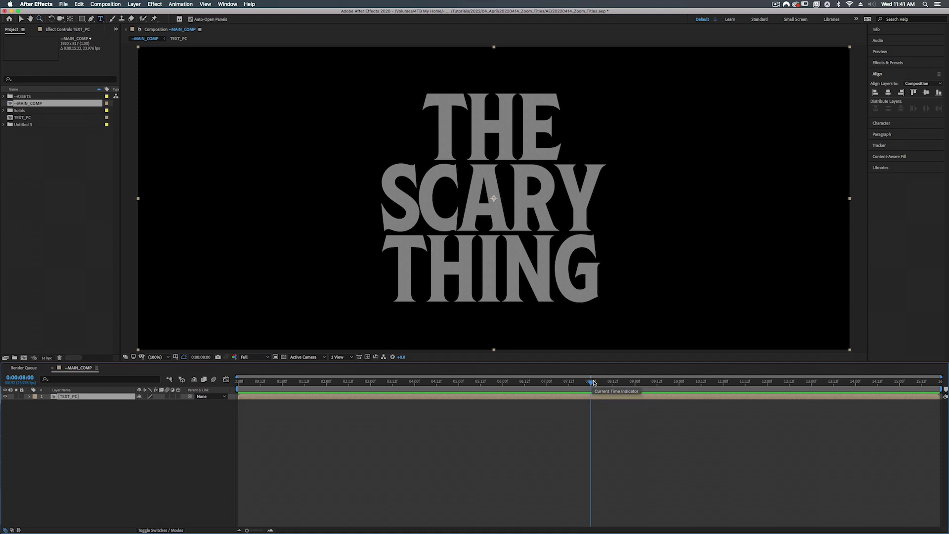
key(s)
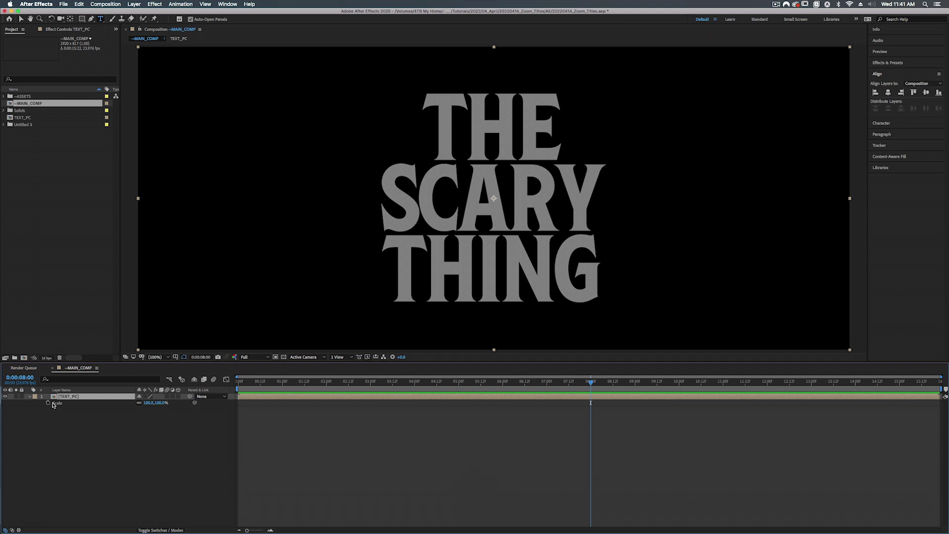
click(48, 404)
- Add a Scale keyframe of about 3330% on the TEXT_PC layer at 0:00:07:00
drag(576, 384, 548, 389)
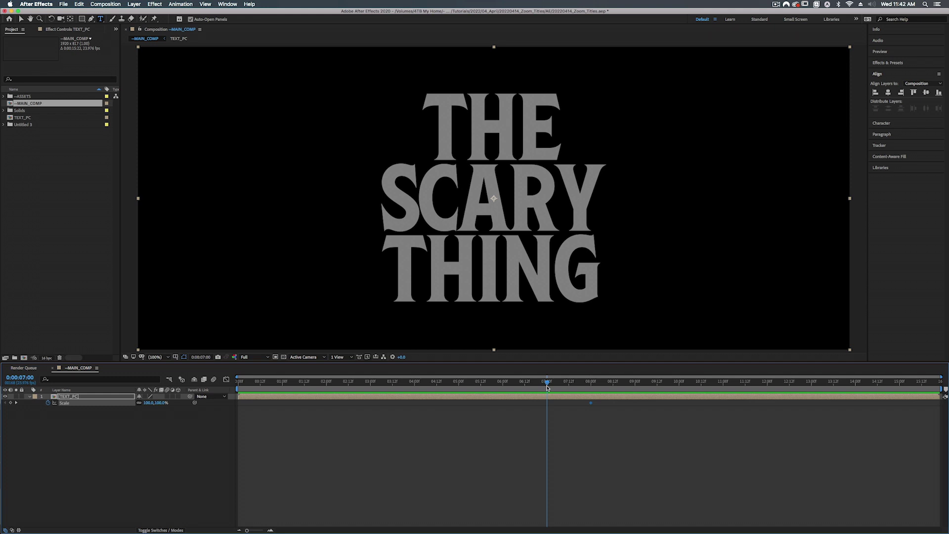
drag(159, 403, 545, 325)
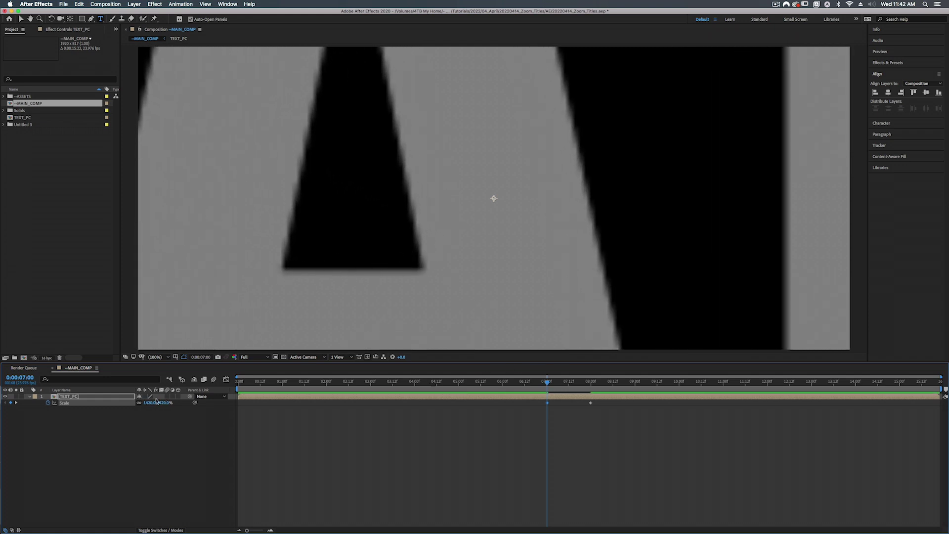
drag(158, 402, 193, 400)
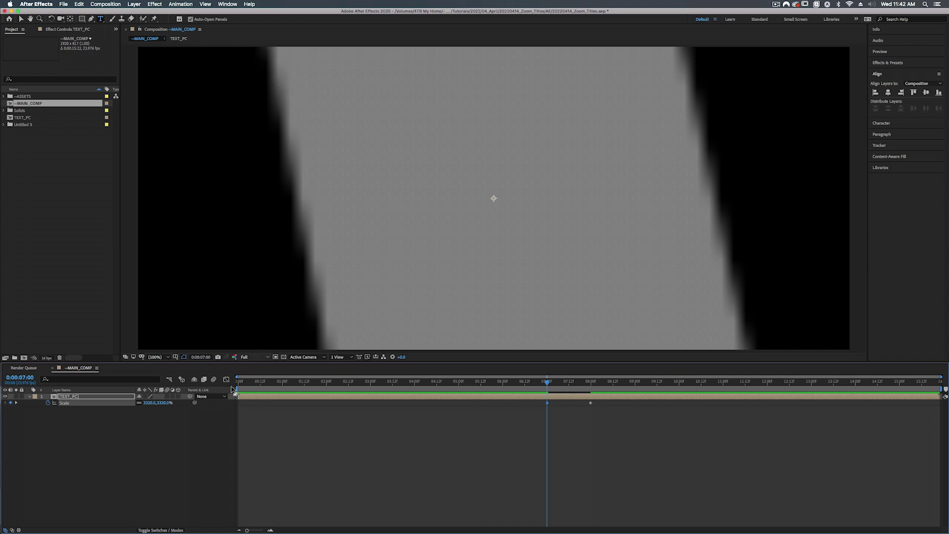
click(160, 404)
- Inspect the text layer inside TEXT_PC and turn on Collapse Transformations for the TEXT_PC layer in --MAIN_COMP
double_click(70, 398)
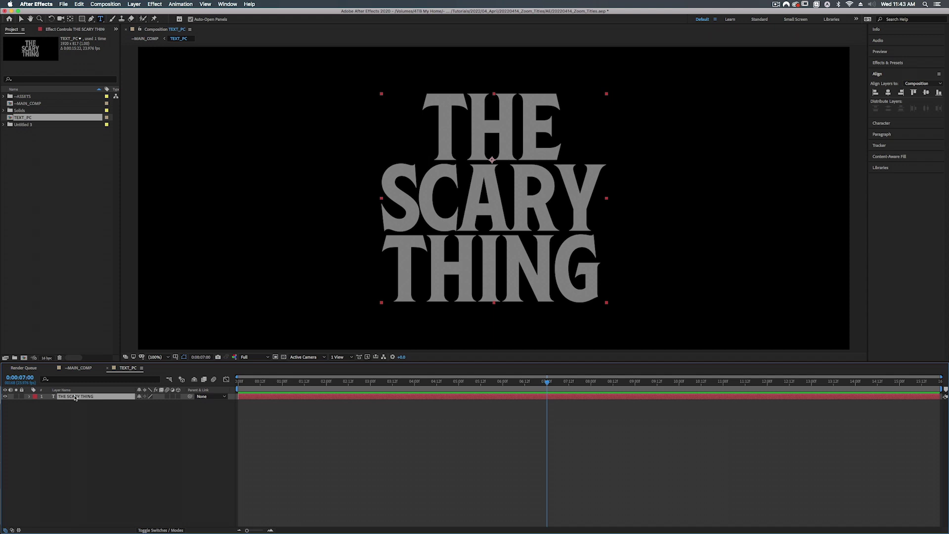
click(78, 368)
click(127, 368)
click(79, 369)
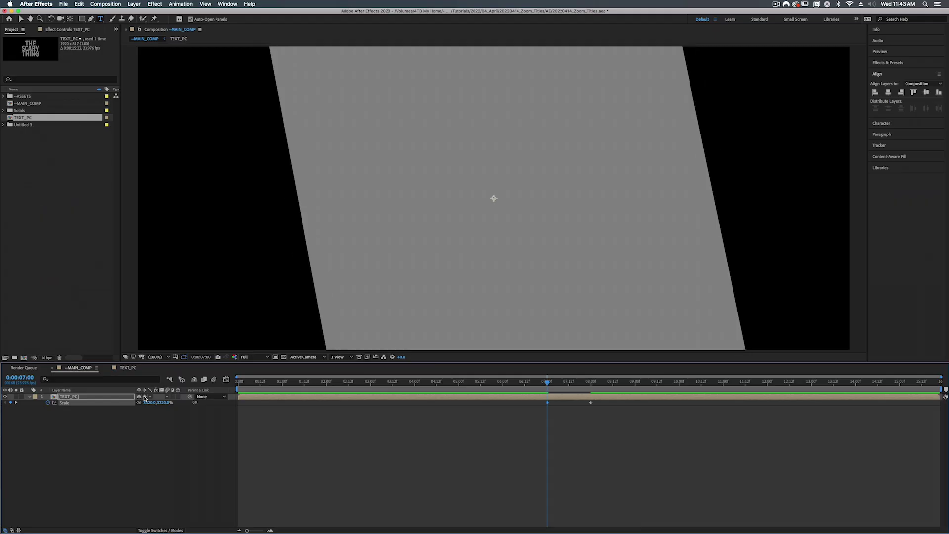
click(414, 298)
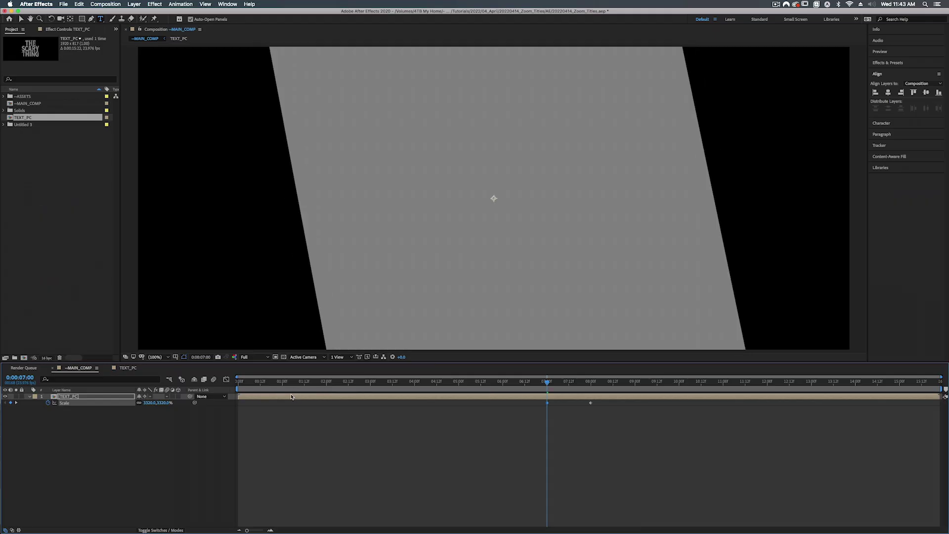
- Add a Scale keyframe of about 5066% on TEXT_PC at 0:00:00:00, and scrub through the zoom to 0:00:07:00
drag(546, 381, 224, 389)
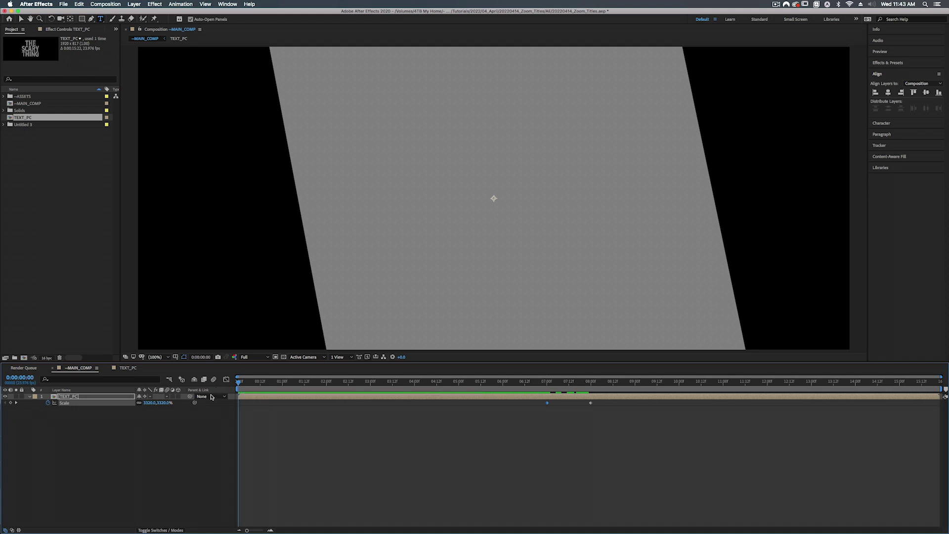
drag(165, 402, 372, 388)
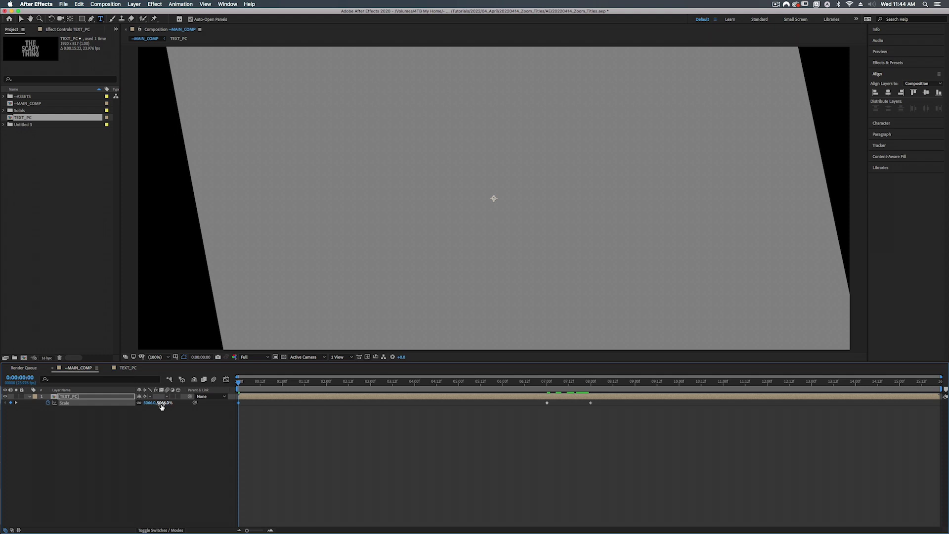
click(291, 382)
drag(300, 385, 547, 389)
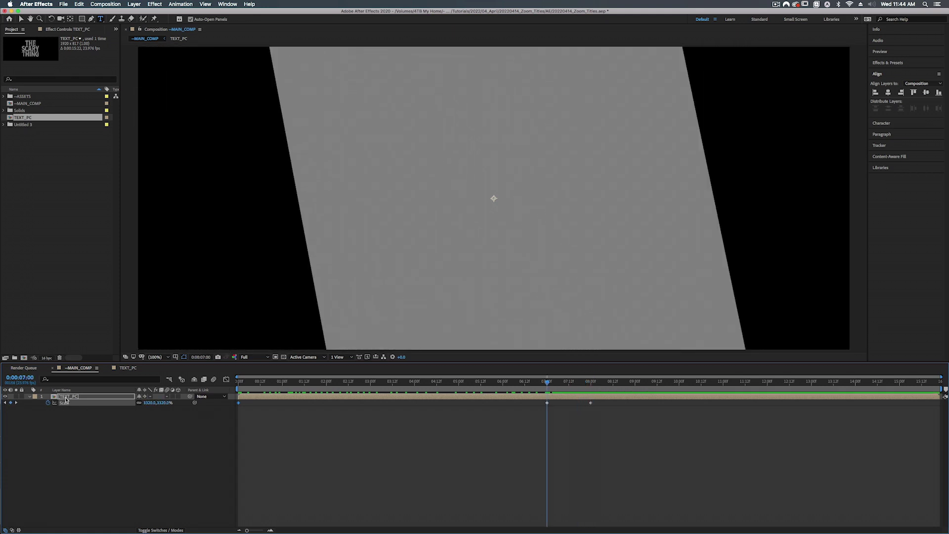
- Apply Easy Ease Out to TEXT_PC's Scale keyframe at 0:00:07:00 and Easy Ease In to the one at 0:00:08:00
mouse_move(548, 406)
right_click(547, 405)
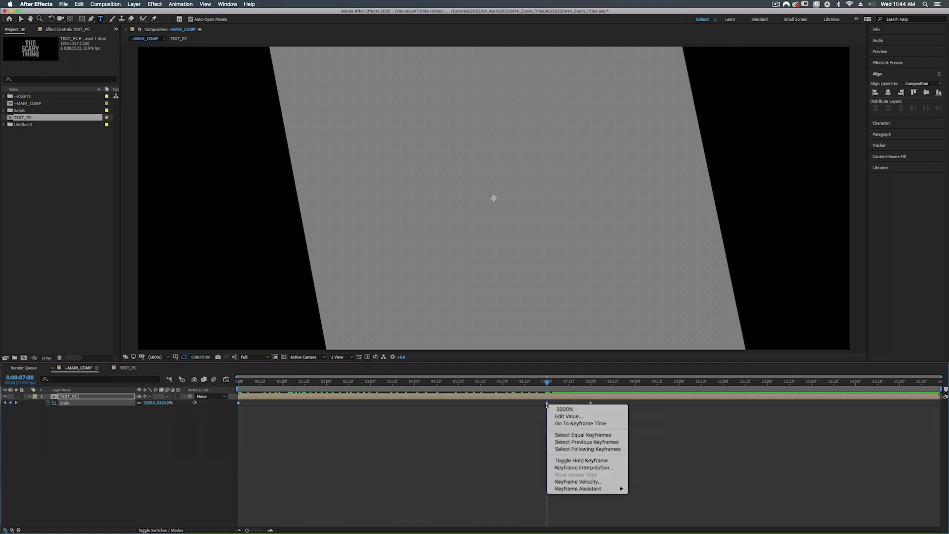
mouse_move(581, 489)
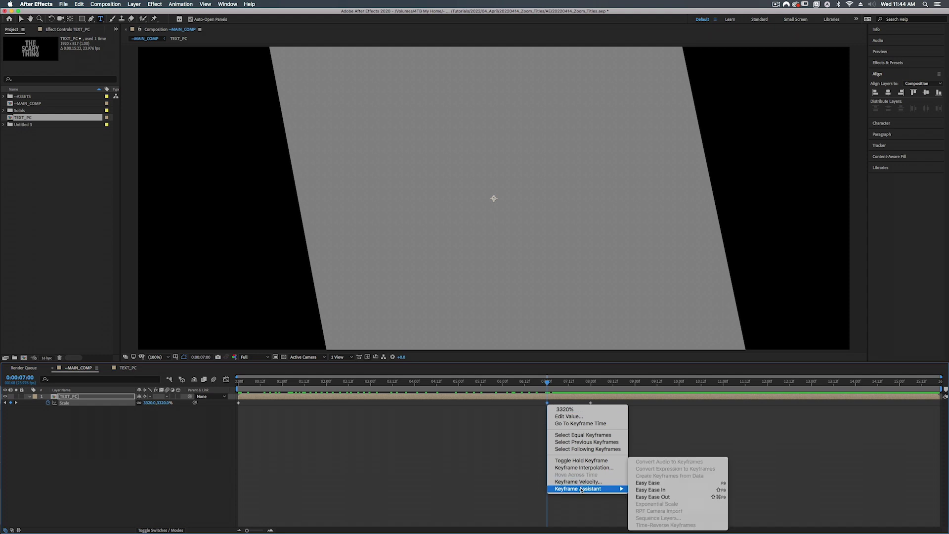
click(652, 499)
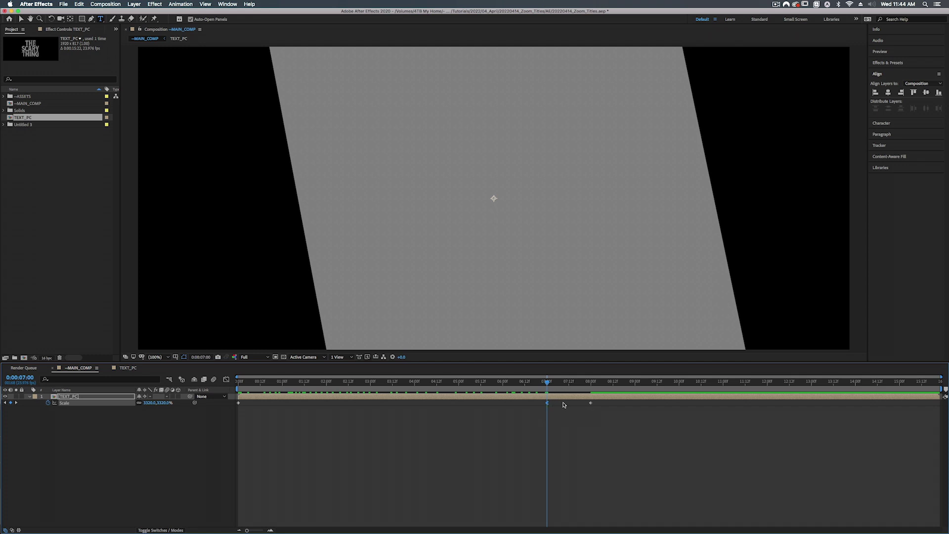
right_click(591, 403)
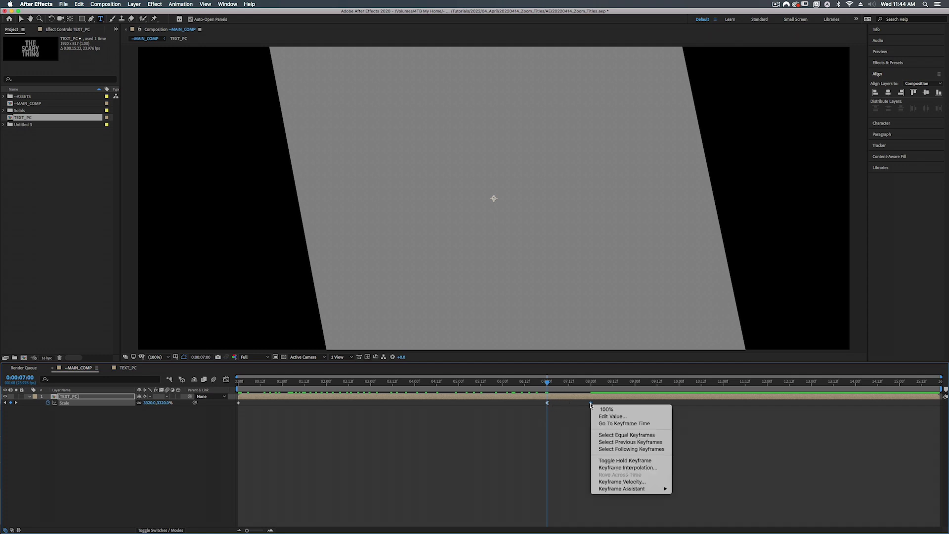
mouse_move(616, 490)
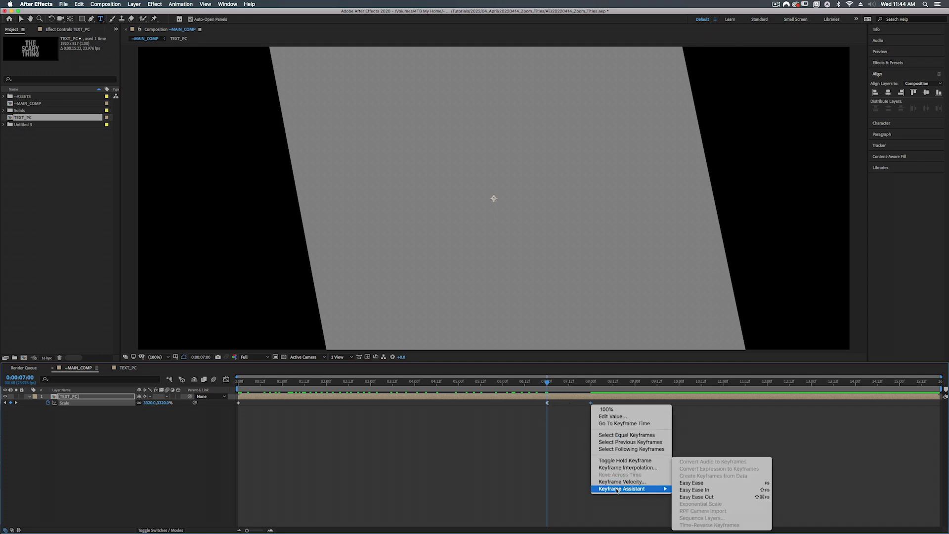
click(694, 490)
drag(569, 382, 590, 382)
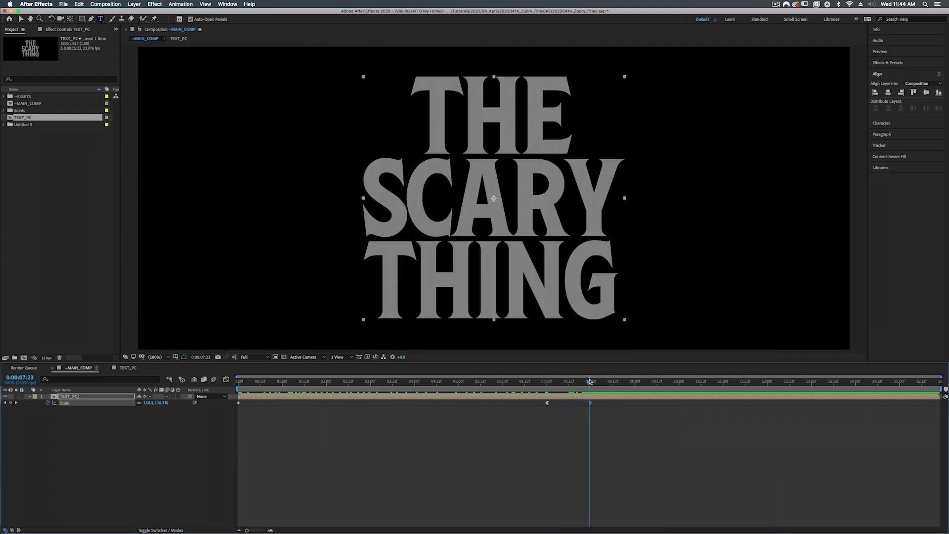
key(Home)
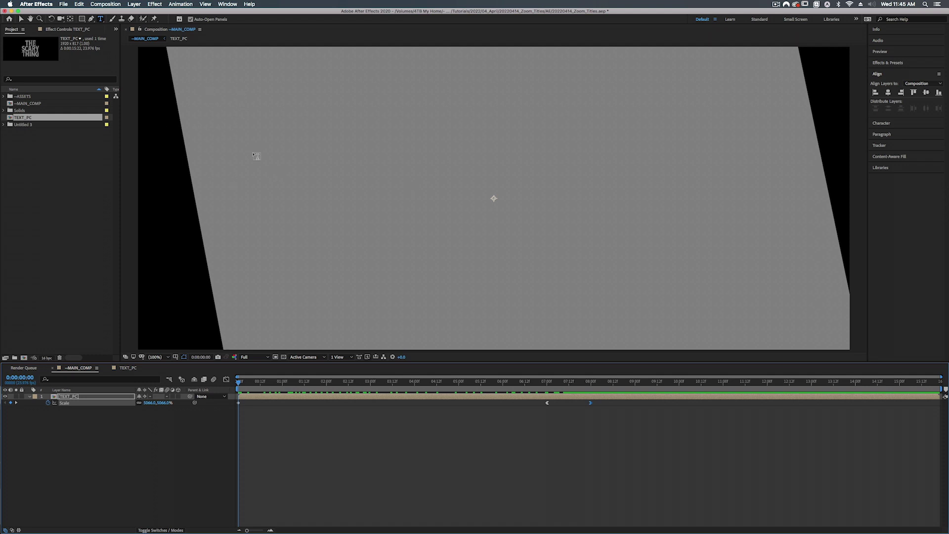
- Add a Position keyframe with the current centred position to TEXT_PC at 0:00:08:00
drag(578, 383, 590, 386)
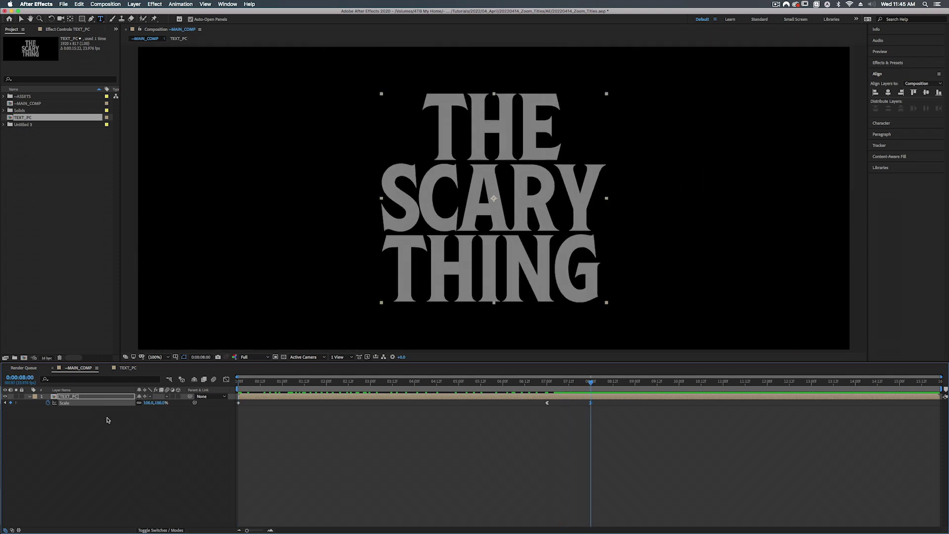
key(shift+p)
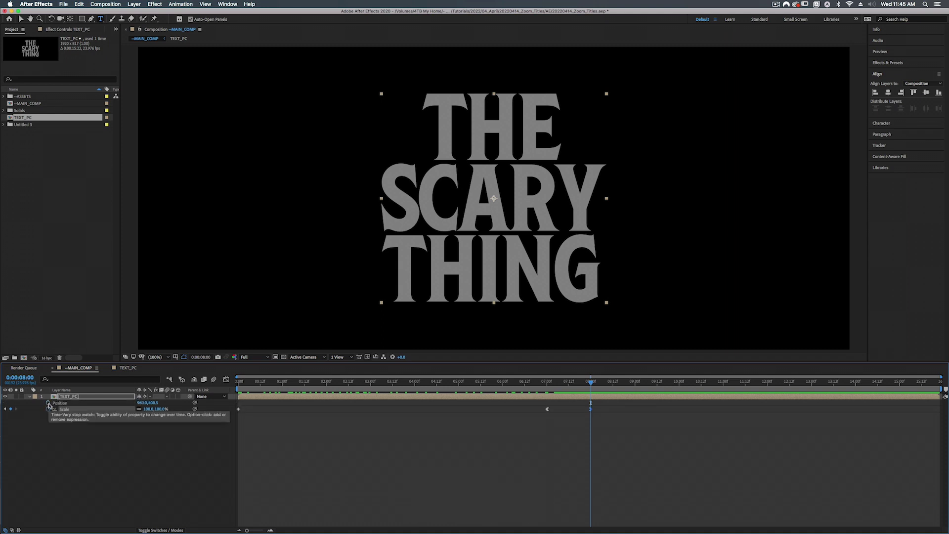
click(48, 403)
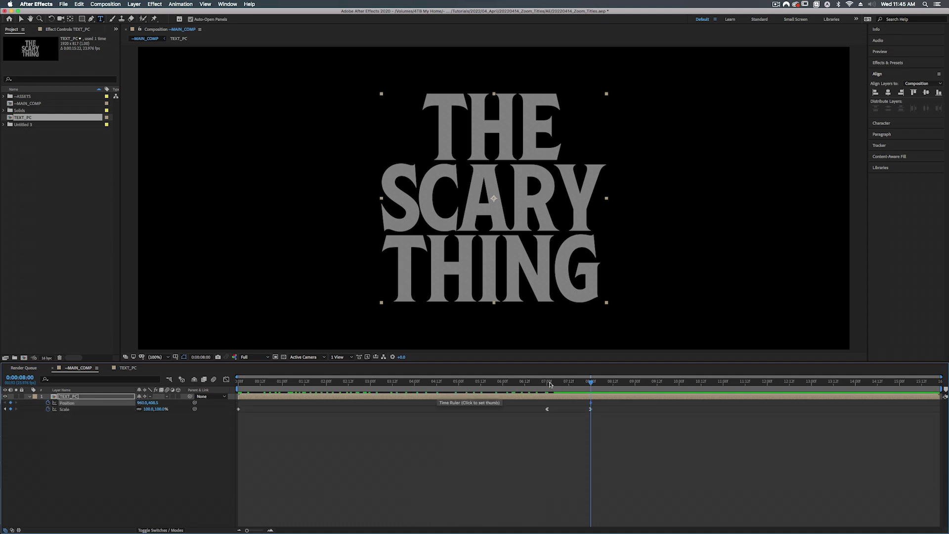
- Set TEXT_PC's X position to 904 at 0:00:00:00 and move that new keyframe to 0:00:07:00
key(Home)
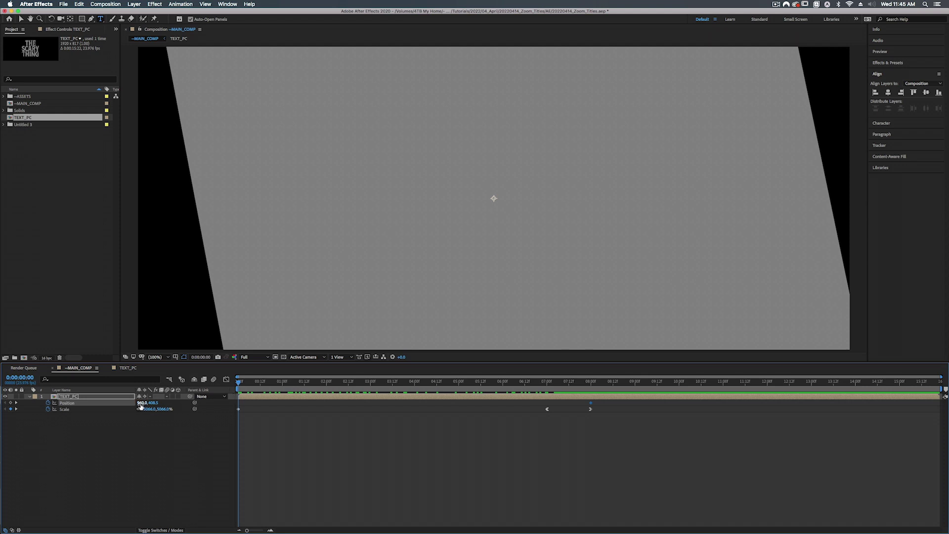
drag(141, 404, 138, 421)
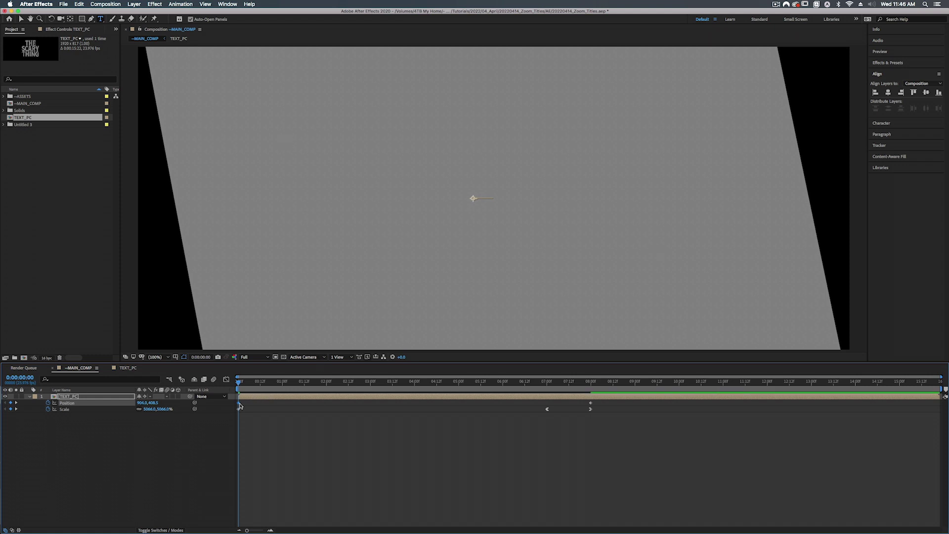
drag(239, 404, 546, 410)
- Apply Easy Ease Out to TEXT_PC's Position keyframe at 0:00:07:00 and Easy Ease In to the one at 0:00:08:00
mouse_move(546, 410)
right_click(548, 405)
mouse_move(593, 488)
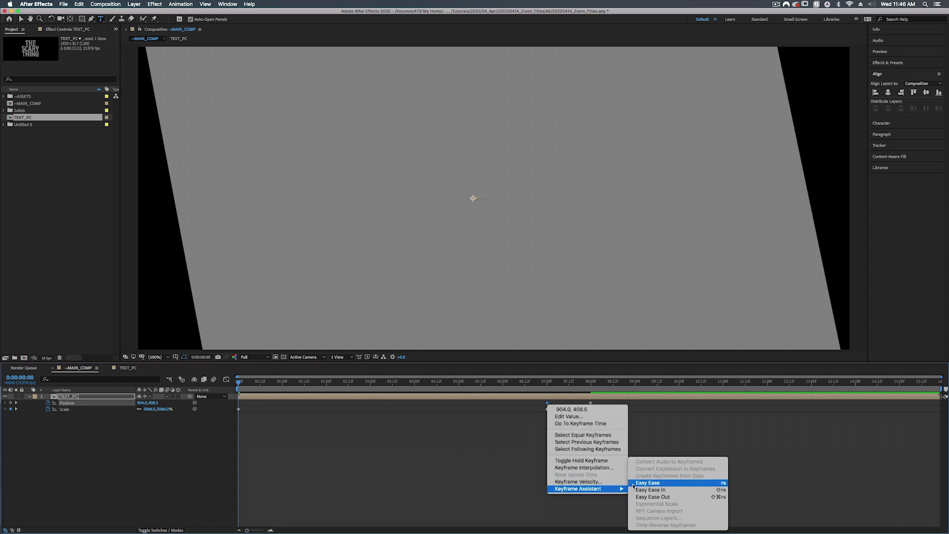
click(651, 496)
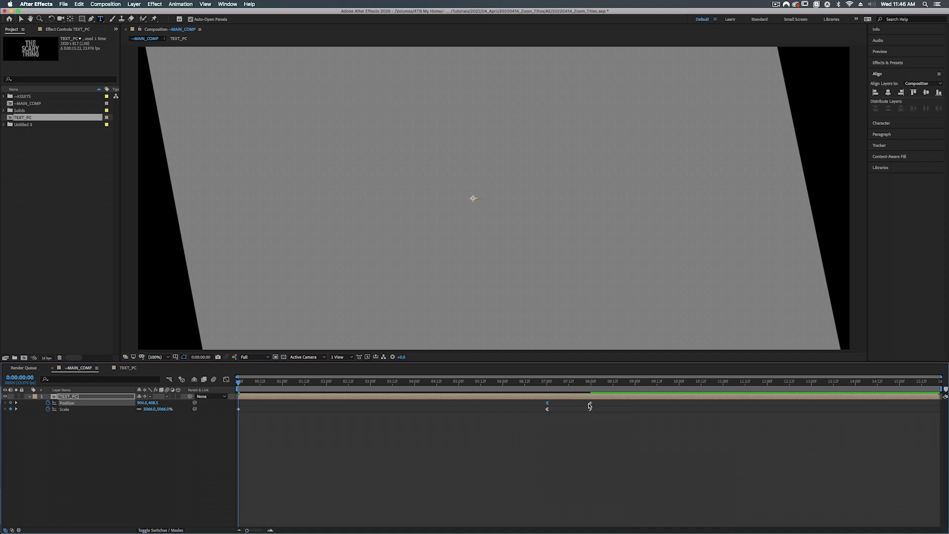
right_click(590, 404)
mouse_move(630, 492)
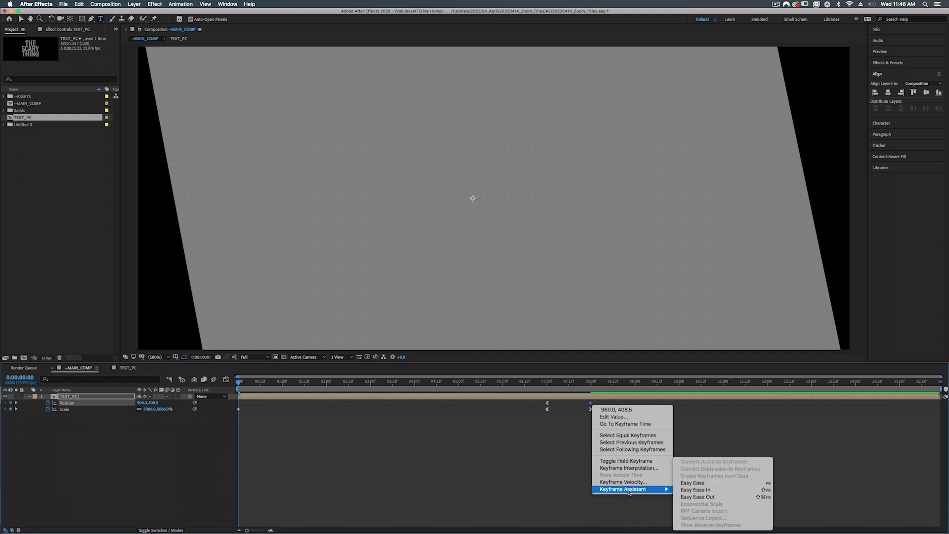
click(690, 491)
mouse_move(551, 382)
mouse_down()
mouse_move(591, 384)
mouse_move(547, 391)
mouse_up()
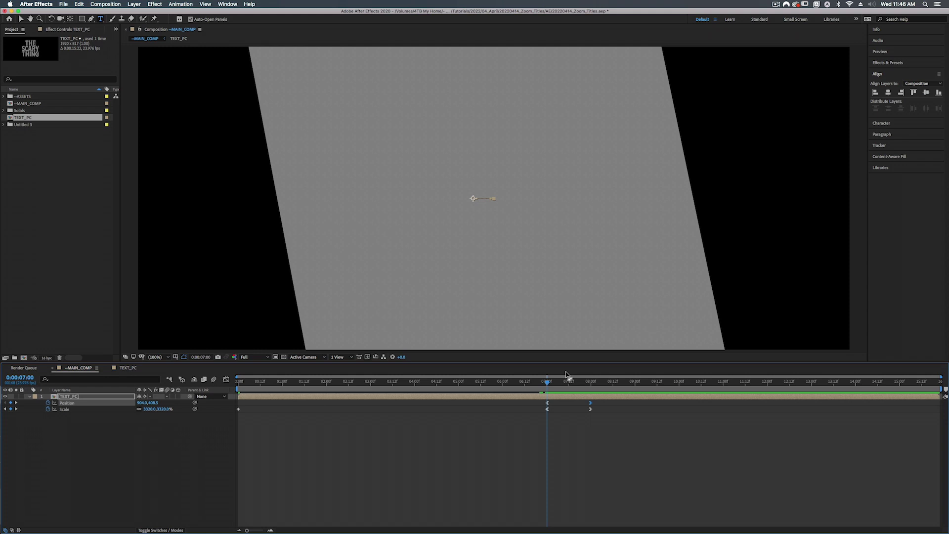
- Pre-compose the TEXT_PC layer as TEXT_COMP, moving all attributes into the new composition
click(104, 399)
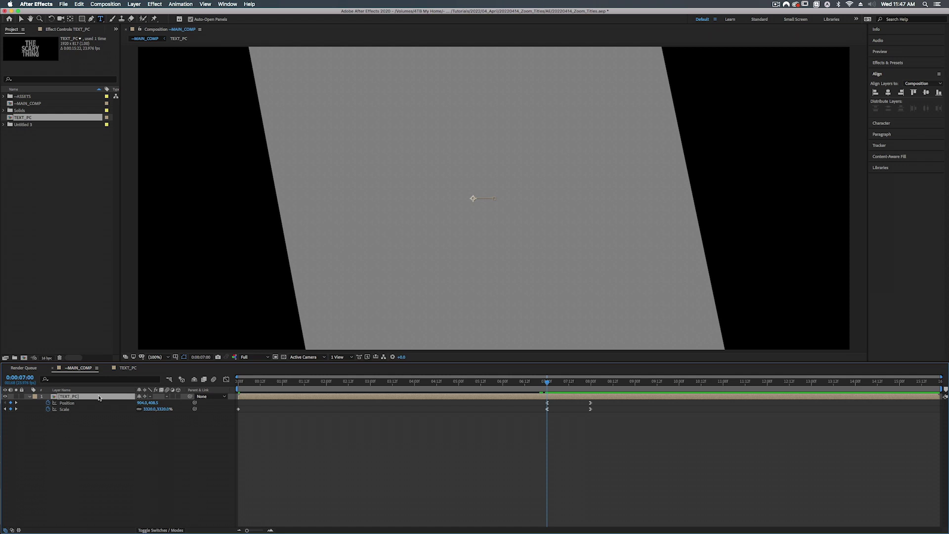
key(shift+super+c)
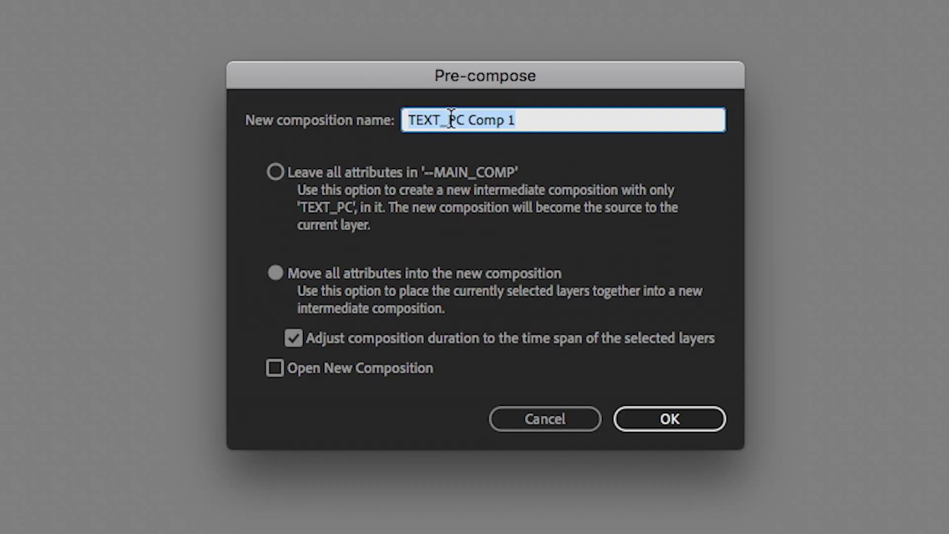
drag(493, 145, 515, 145)
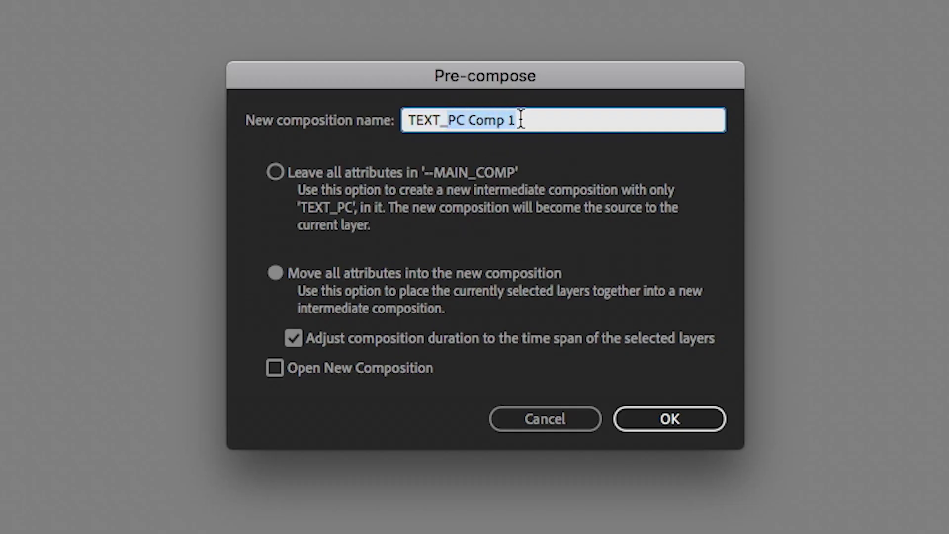
text(COMP)
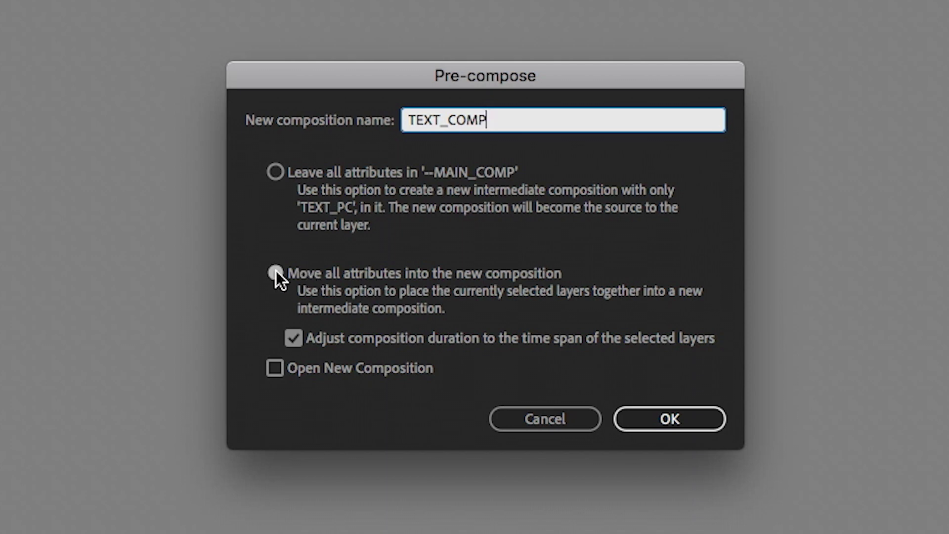
click(672, 419)
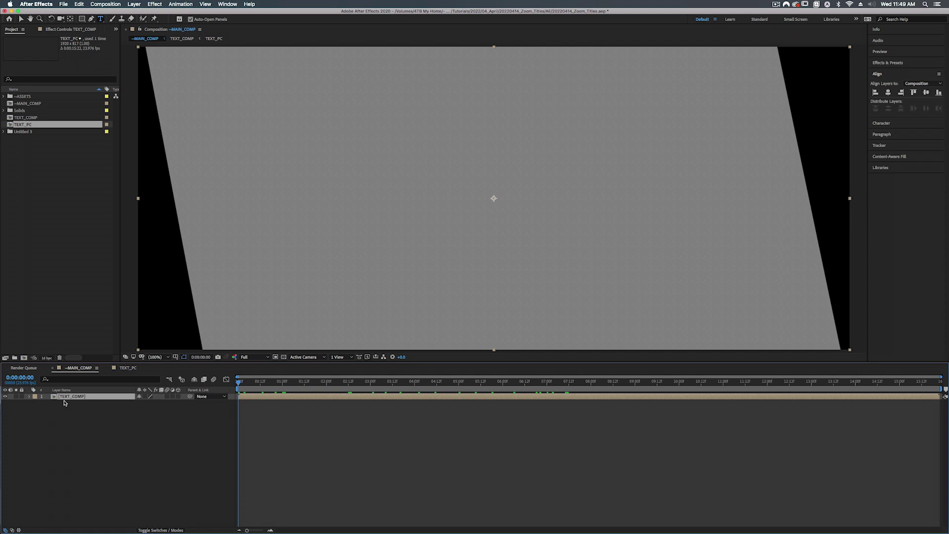
- Create a new text layer in --MAIN_COMP with a black fill and a font size of 122 px
right_click(75, 424)
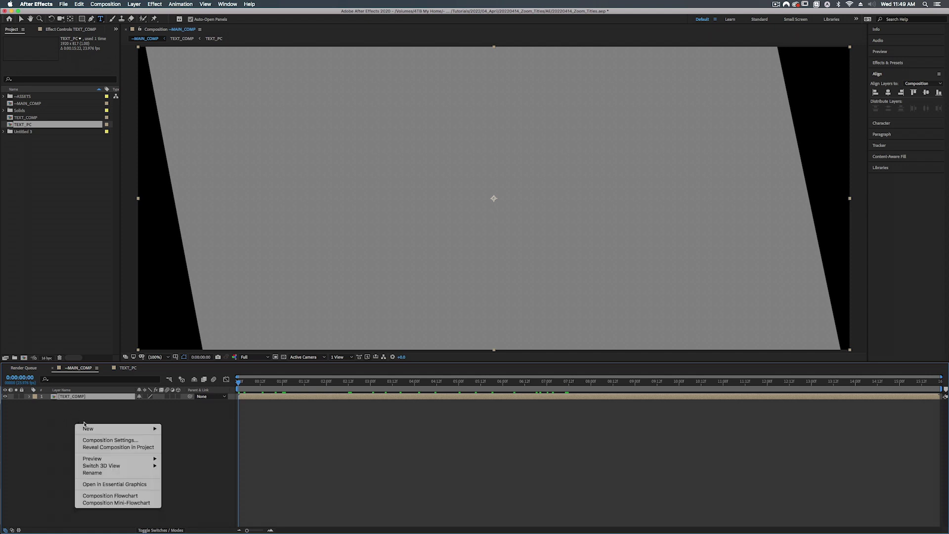
mouse_move(83, 429)
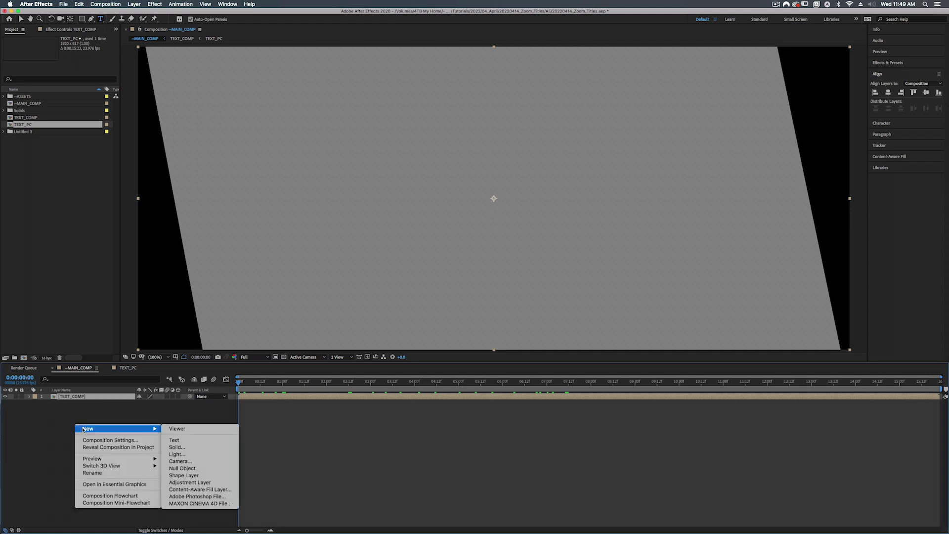
click(184, 442)
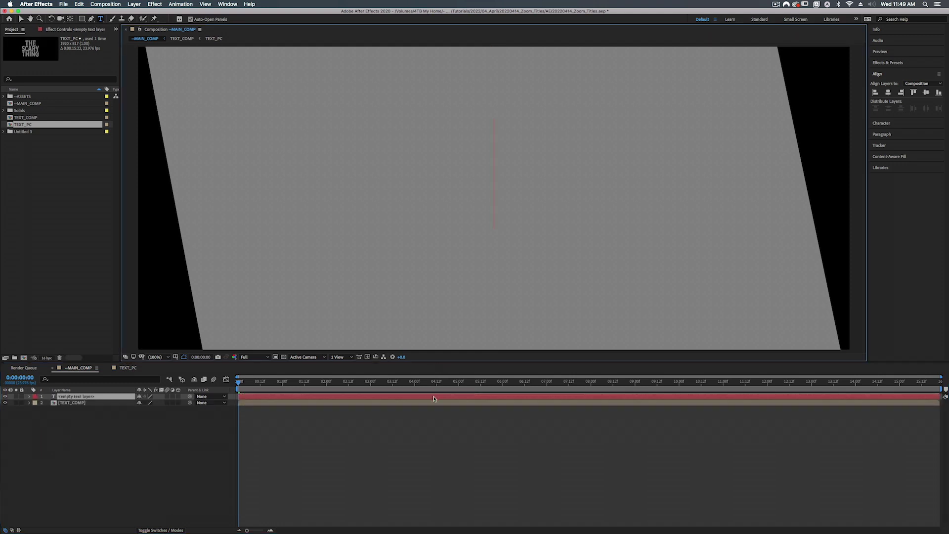
click(913, 124)
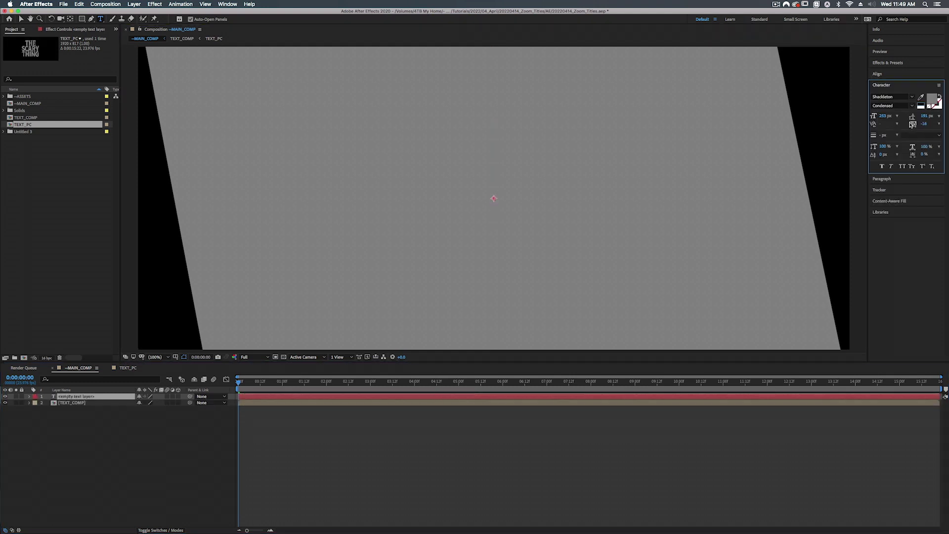
click(921, 105)
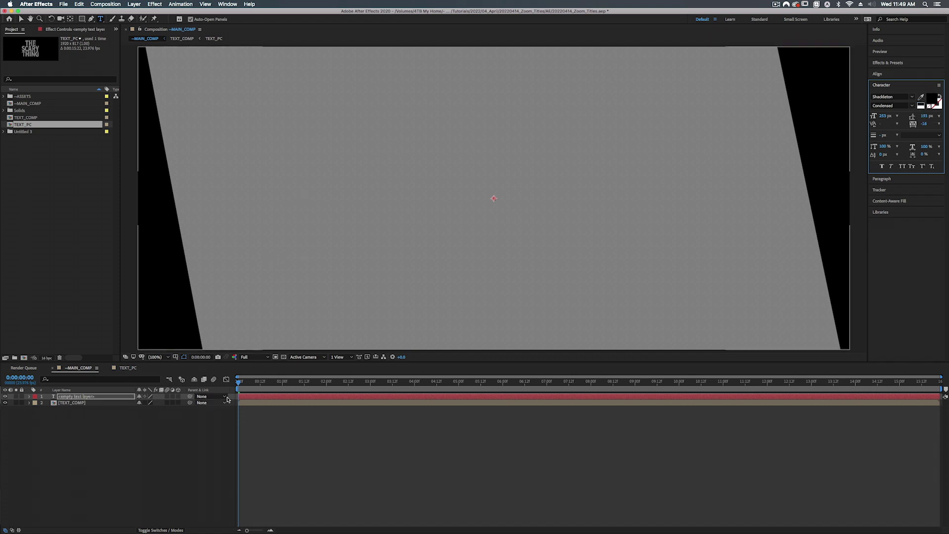
drag(882, 118, 870, 150)
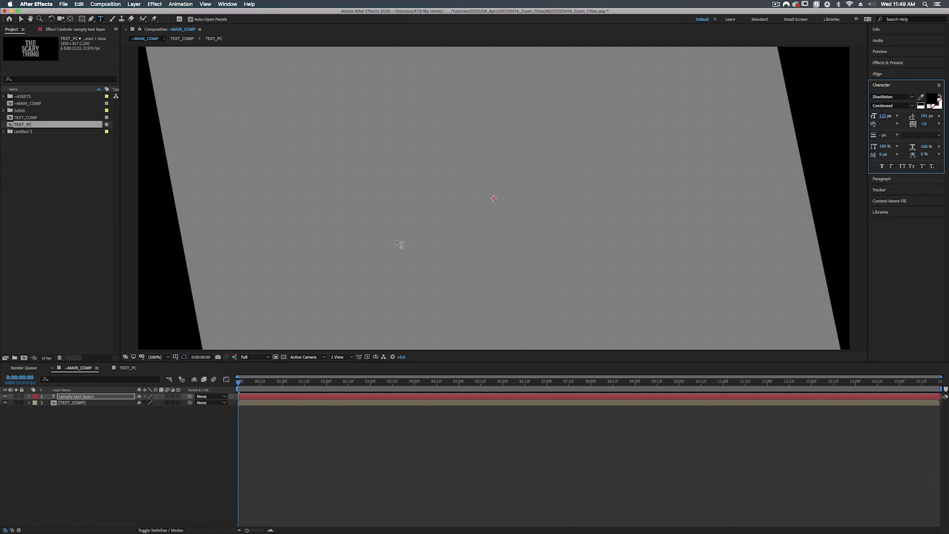
- Enter FOR THE SCARIEST THING in the empty text layer and centre it vertically in the composition
click(322, 423)
double_click(323, 399)
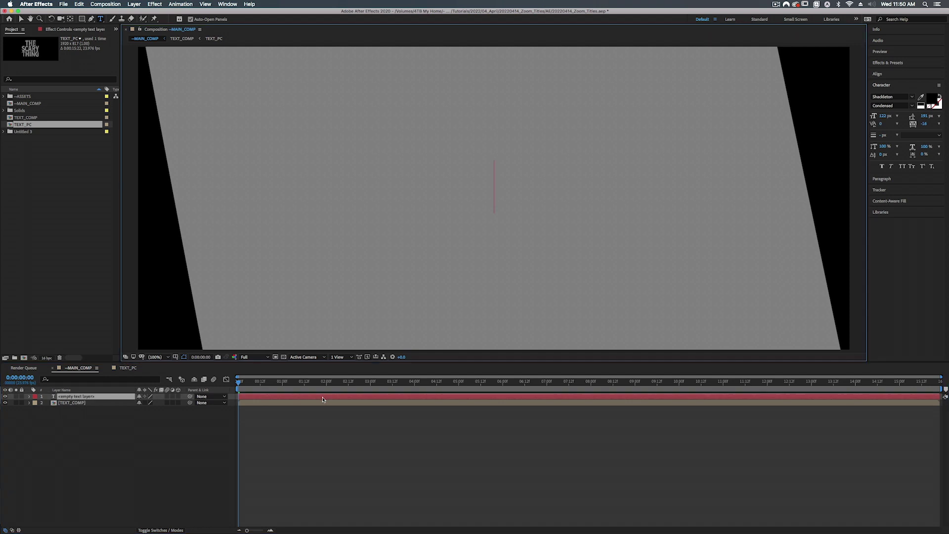
text(FOR THE SCARIEST TH)
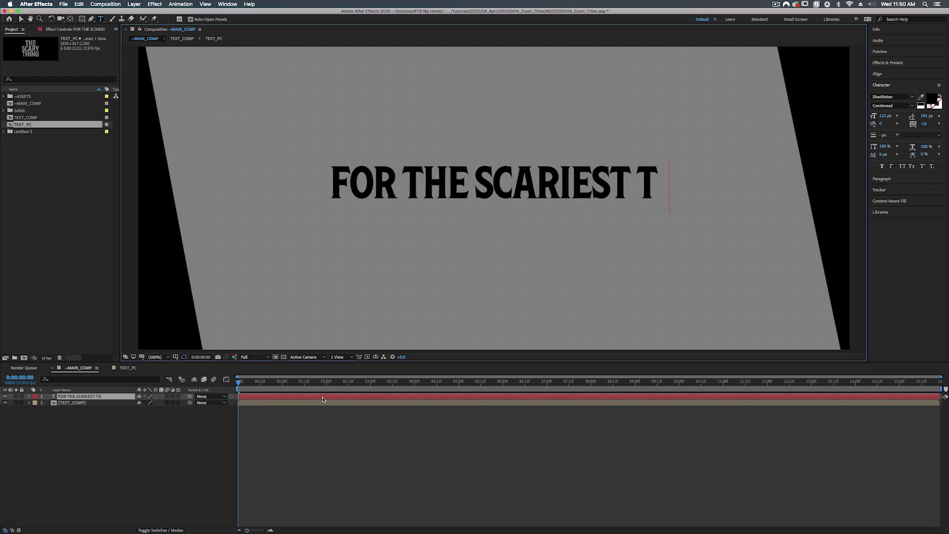
text(ING)
click(877, 74)
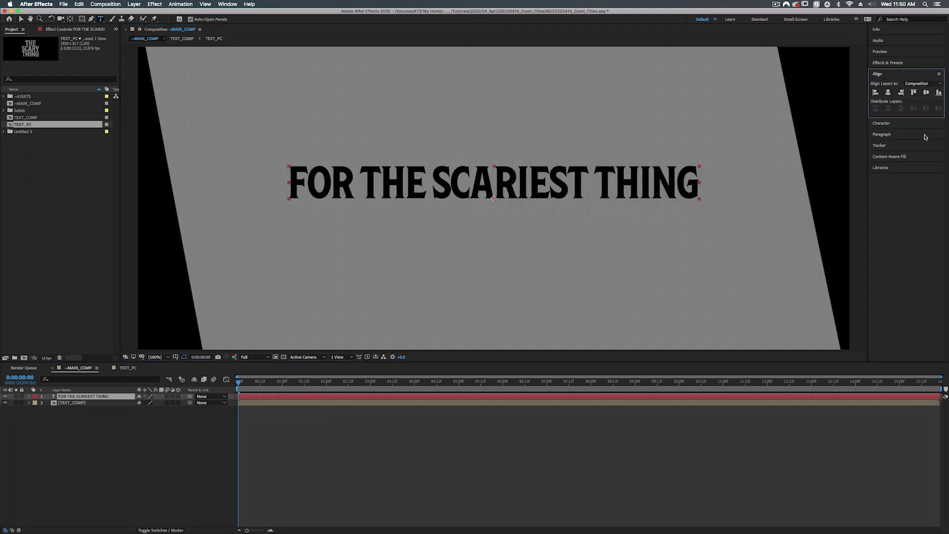
click(927, 93)
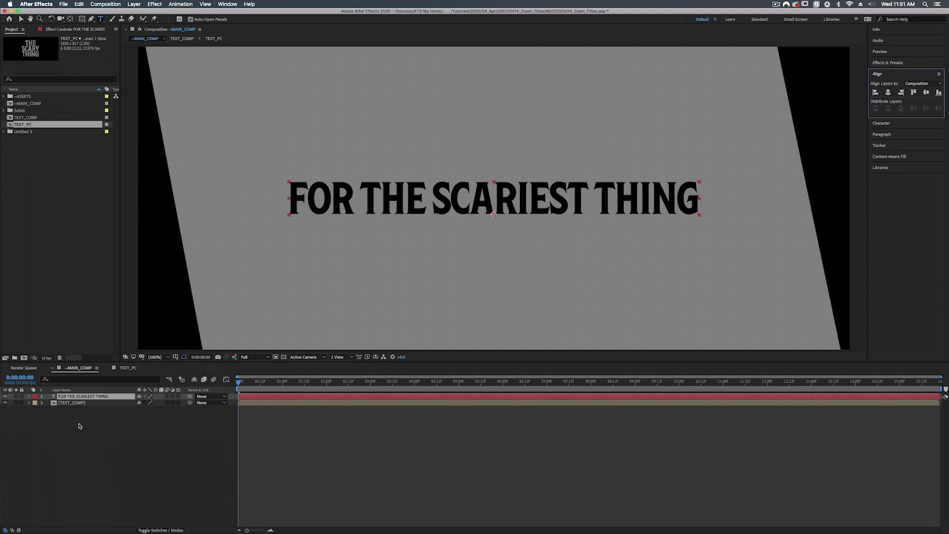
- Add a Tracking animator to the FOR THE SCARIEST THING layer and adjust its Tracking Amount to spread the letters slightly
click(28, 397)
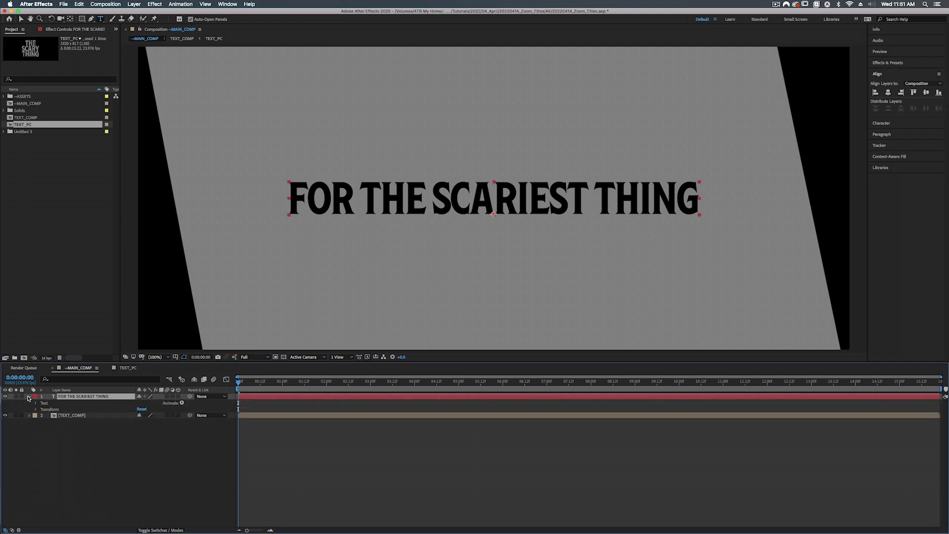
click(182, 403)
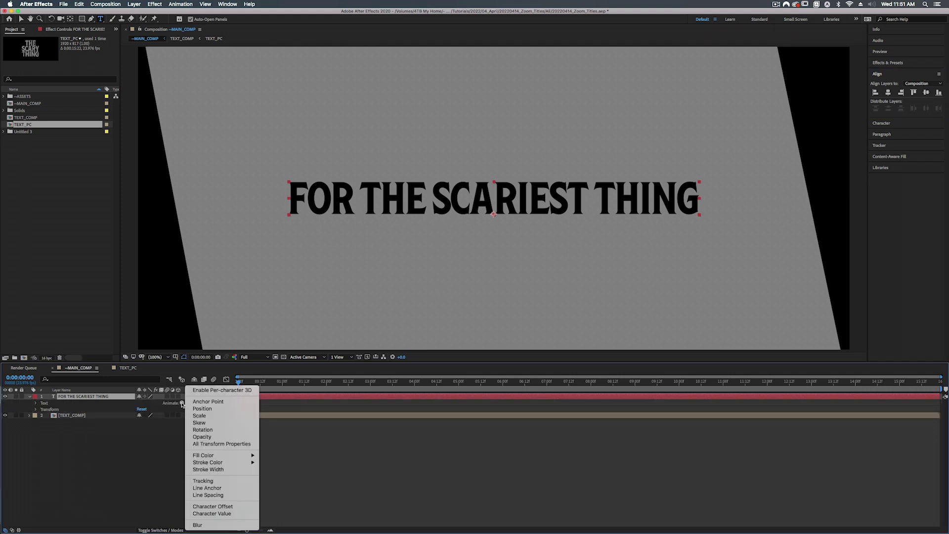
click(216, 481)
drag(139, 451, 144, 451)
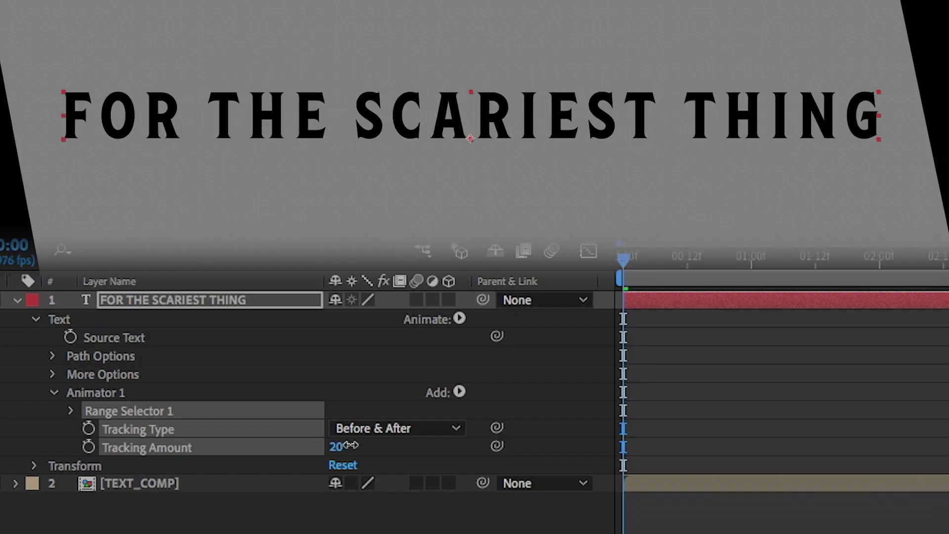
mouse_move(349, 445)
mouse_down()
mouse_move(360, 441)
mouse_move(322, 443)
mouse_move(354, 434)
mouse_move(333, 441)
mouse_up()
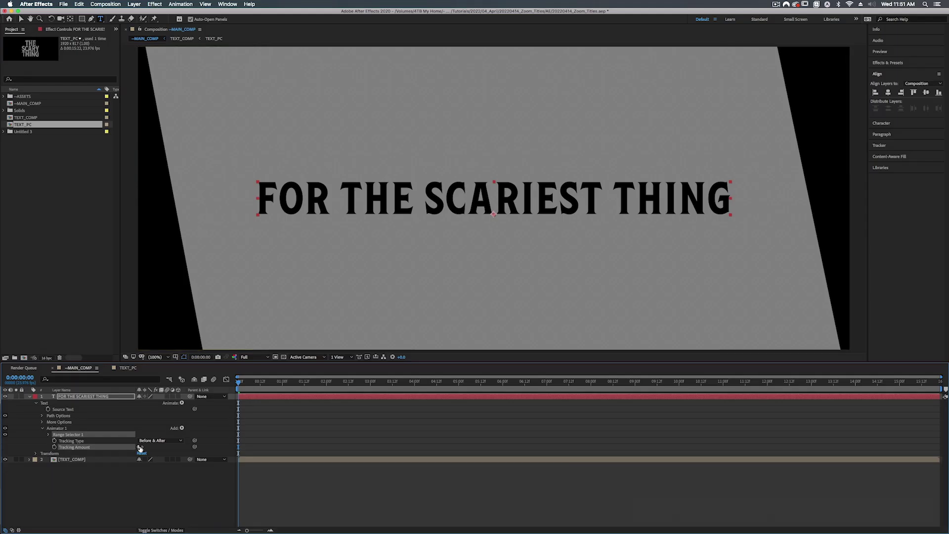
- Set the Tracking Amount of the FOR THE SCARIEST THING layer to 0
click(140, 447)
text(0)
key(Return)
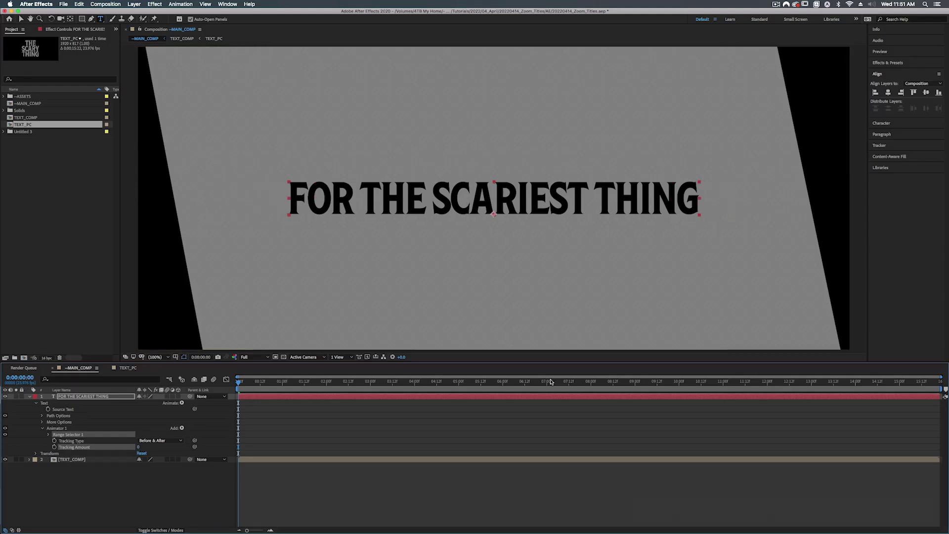
- At 7 seconds, reduce the FOR THE SCARIEST THING font size to 112 px so it fits within the grey shape
click(547, 382)
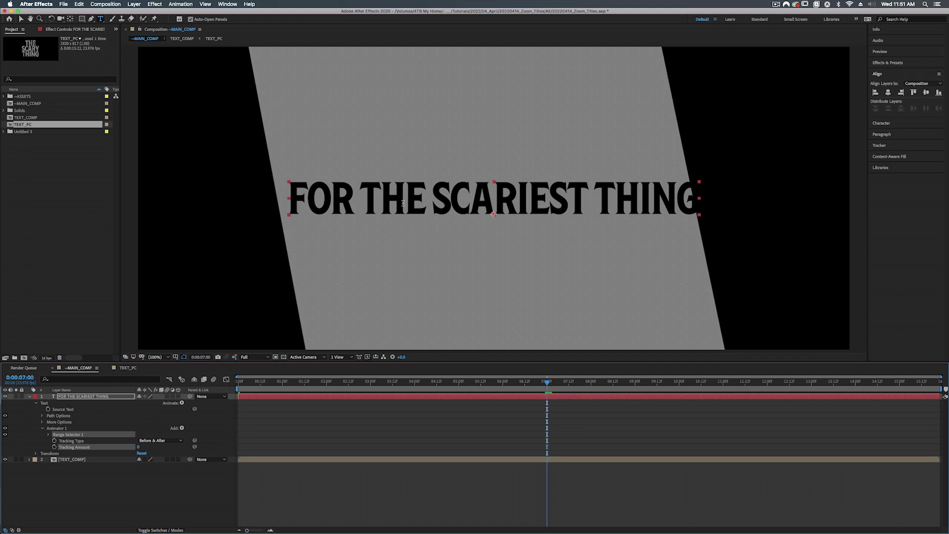
click(506, 399)
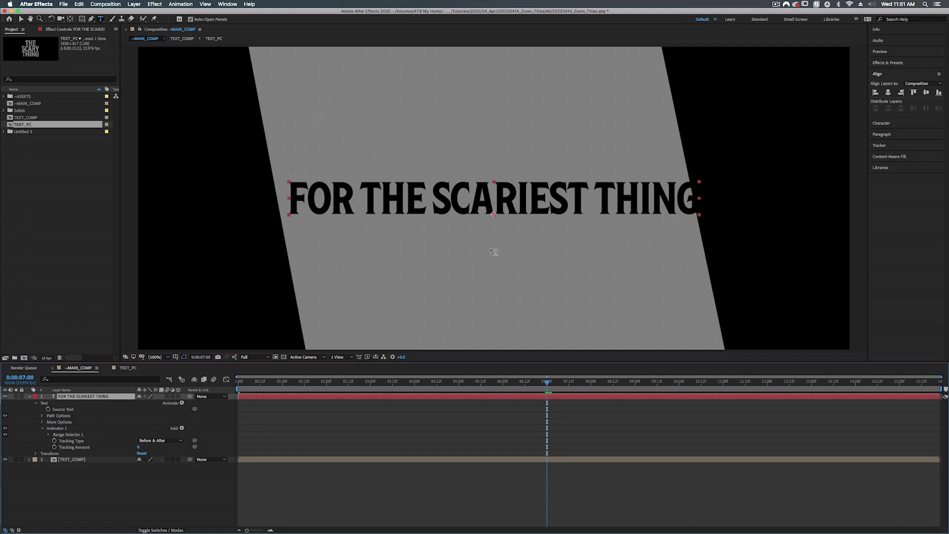
click(882, 123)
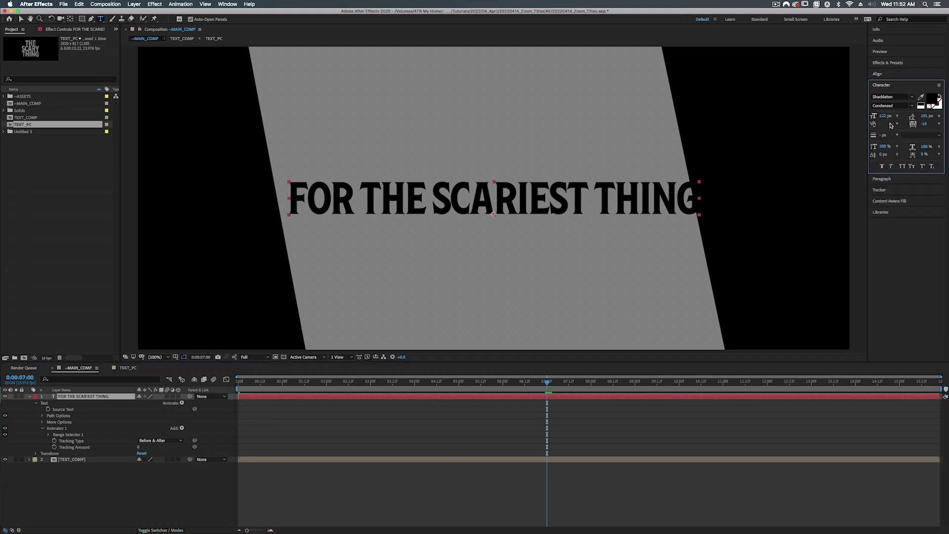
drag(885, 119, 883, 120)
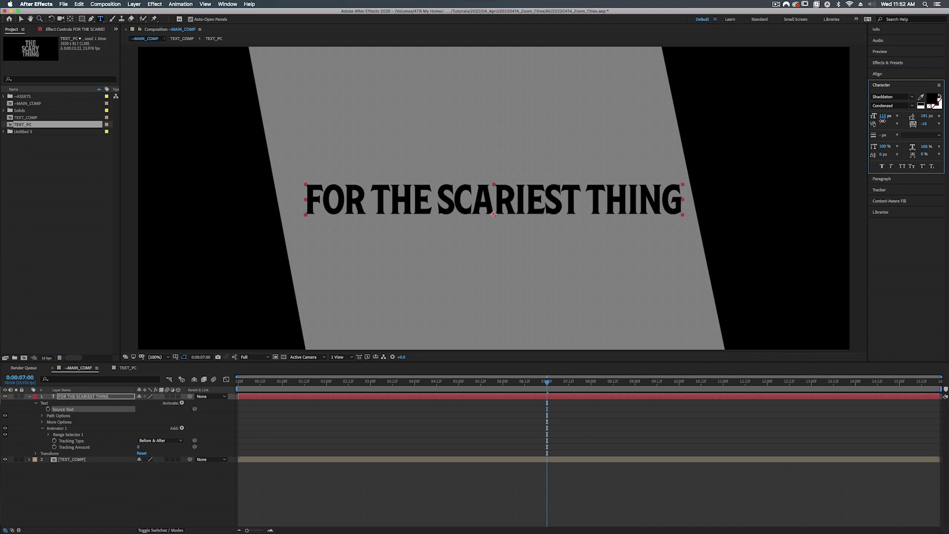
- Centre the FOR THE SCARIEST THING layer vertically in the composition and nudge it slightly left within the grey shape
click(878, 73)
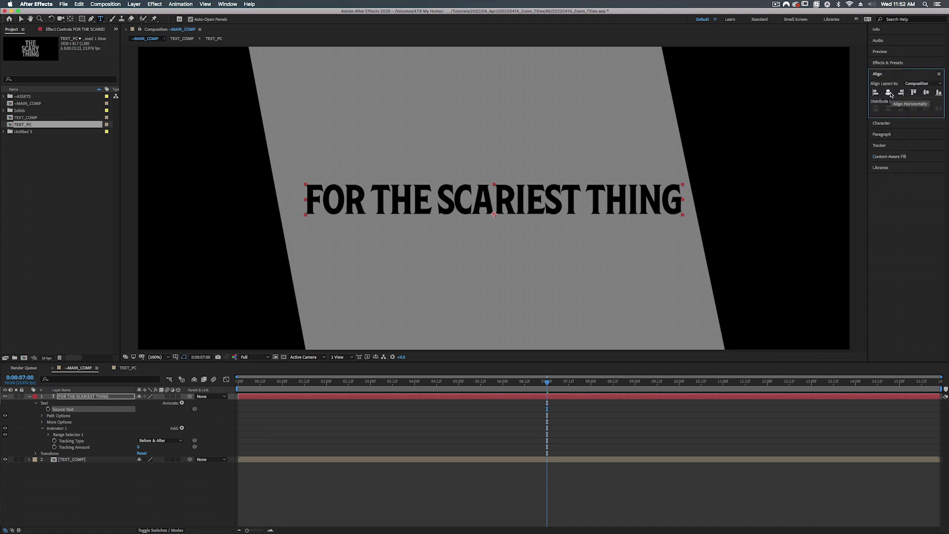
click(927, 92)
key(v)
key(Left)
key(Left)
key(Left)
key(Left)
key(Left)
key(Left)
key(Left)
key(Left)
key(Left)
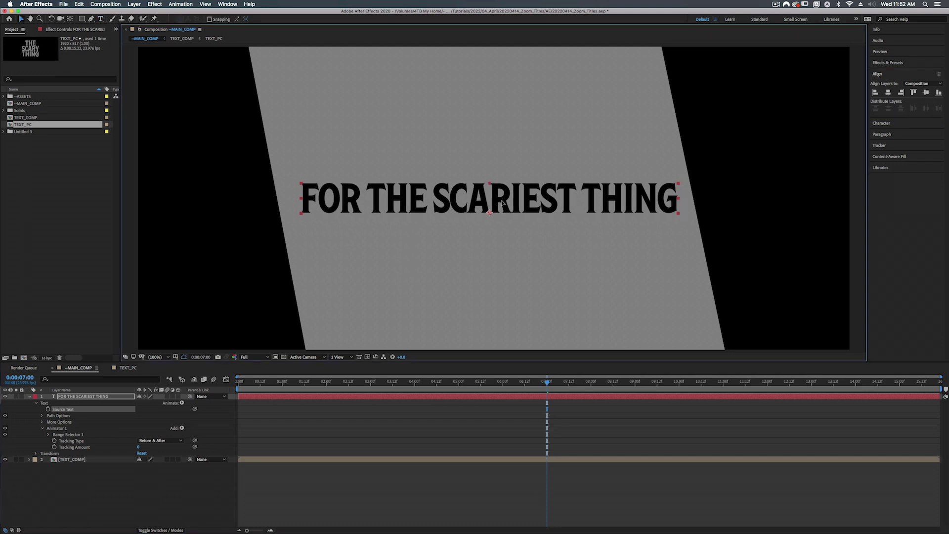
key(Left)
key(Left)
key(Left)
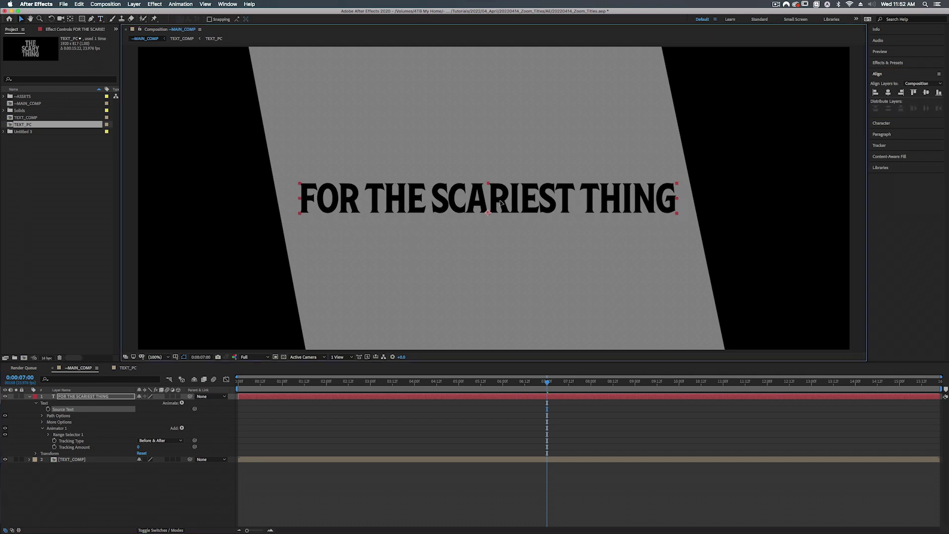
- At the first frame, raise the tagline's Tracking Amount to 25 to spread the letters across the grey shape
key(super+Down)
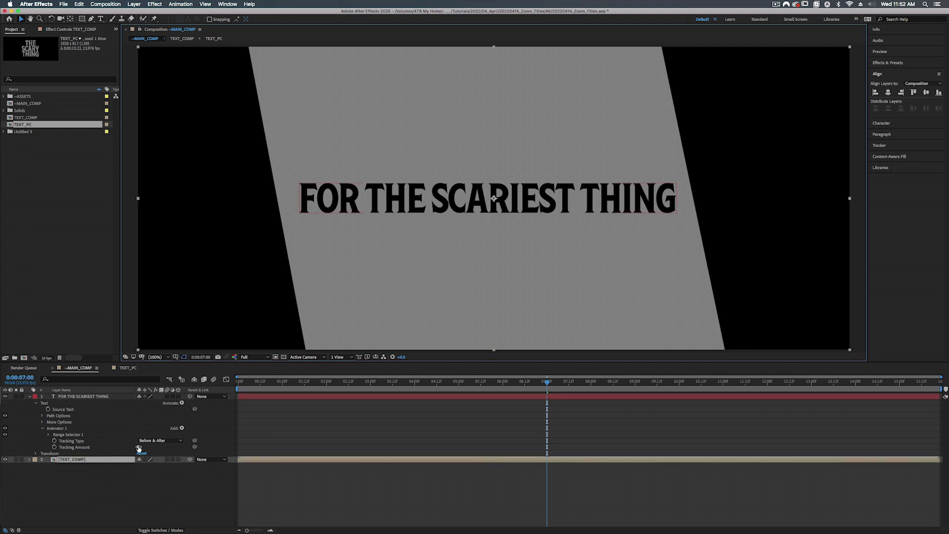
drag(138, 448, 188, 448)
click(255, 381)
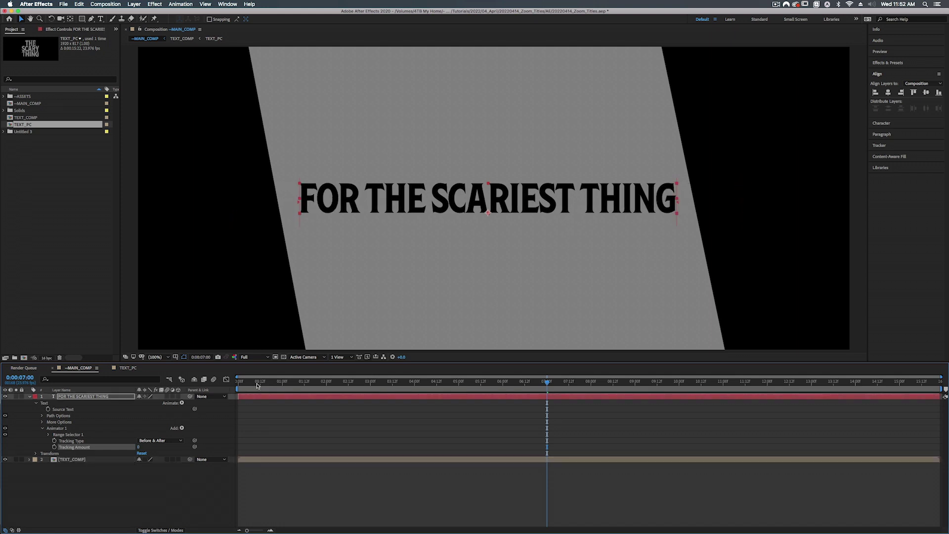
drag(245, 382, 228, 382)
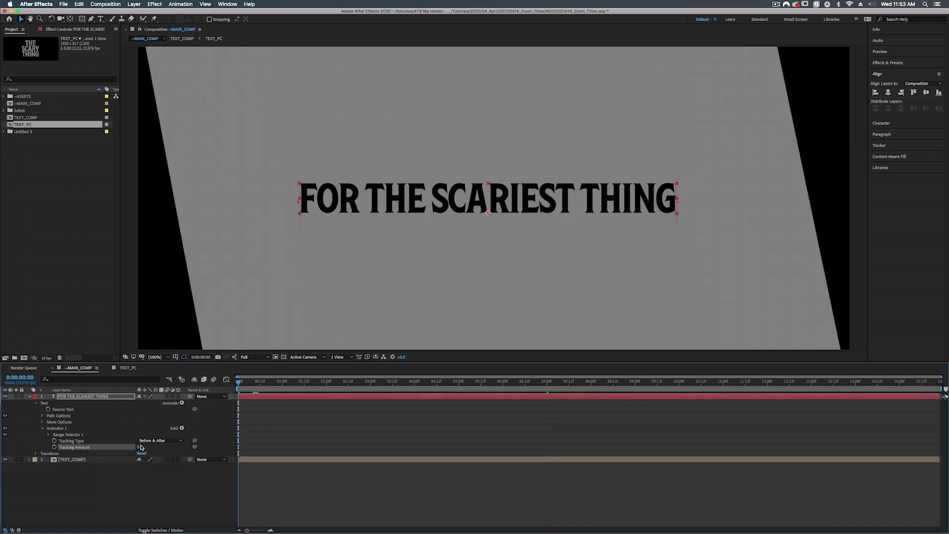
drag(139, 447, 144, 441)
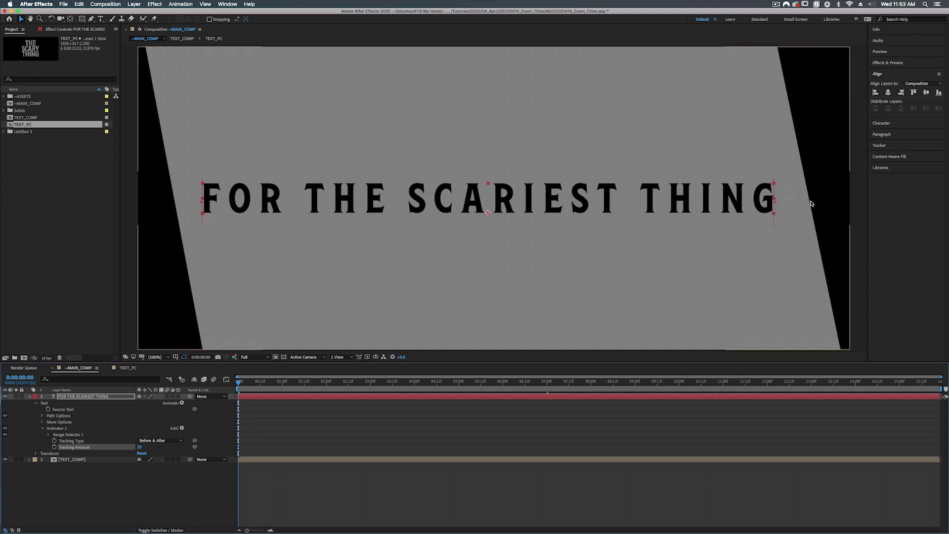
- Compare the tagline's fit with Animator 1 disabled at 7 seconds and at the first frame, and re-enable the animator
click(549, 382)
drag(549, 383, 547, 383)
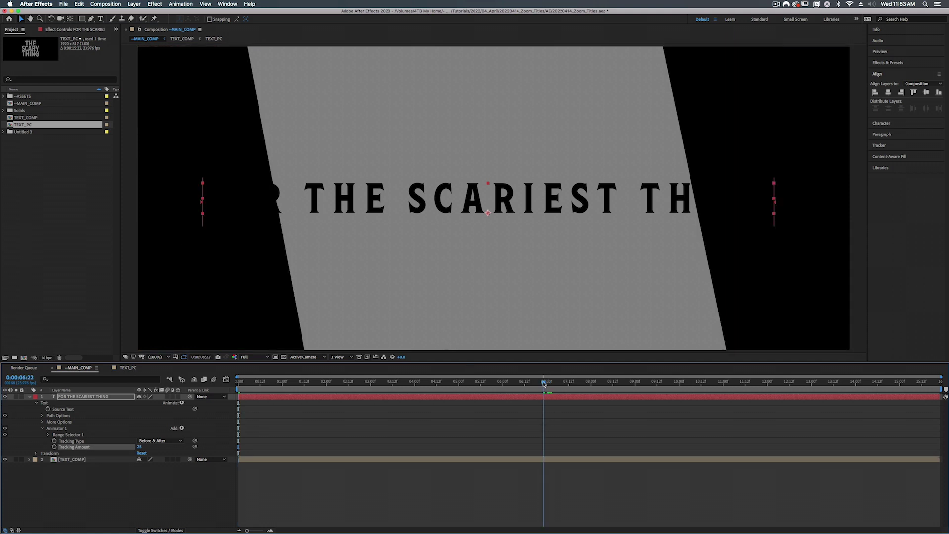
click(5, 428)
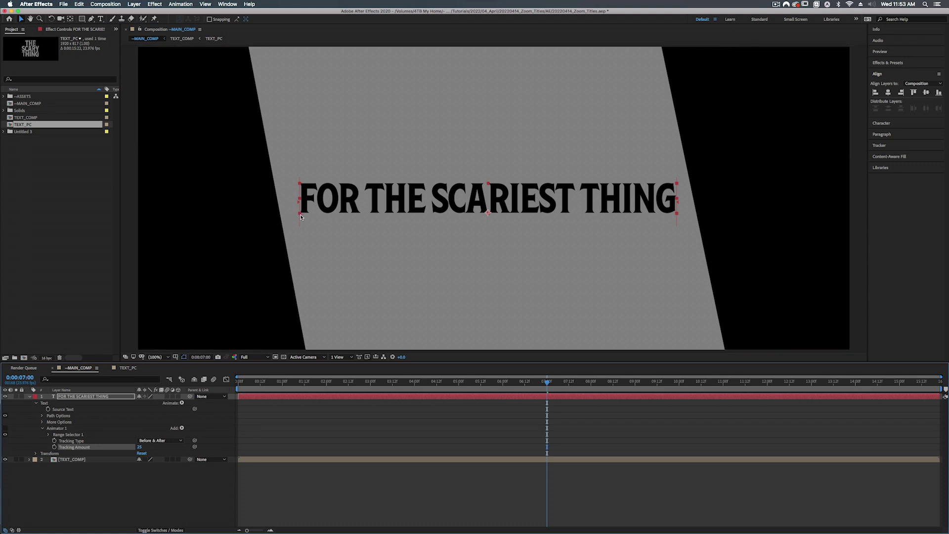
key(Home)
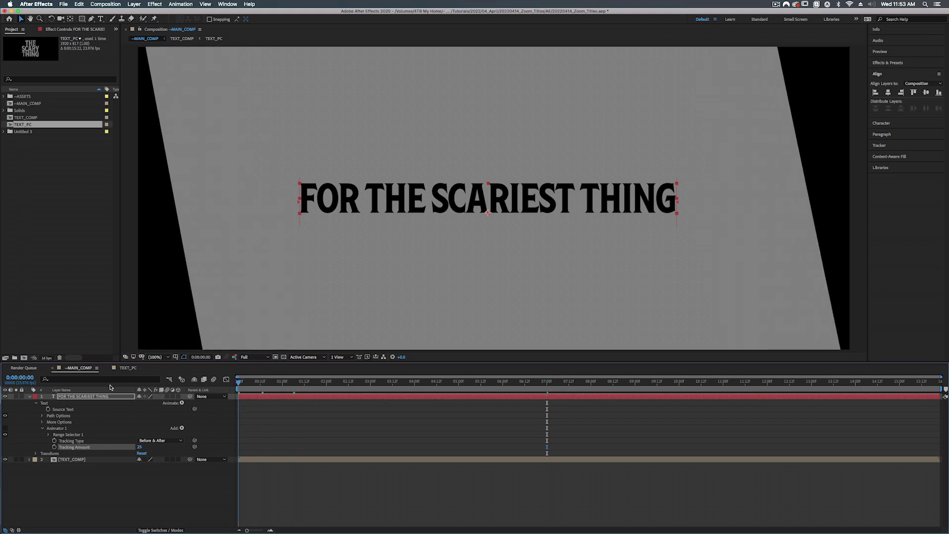
click(5, 429)
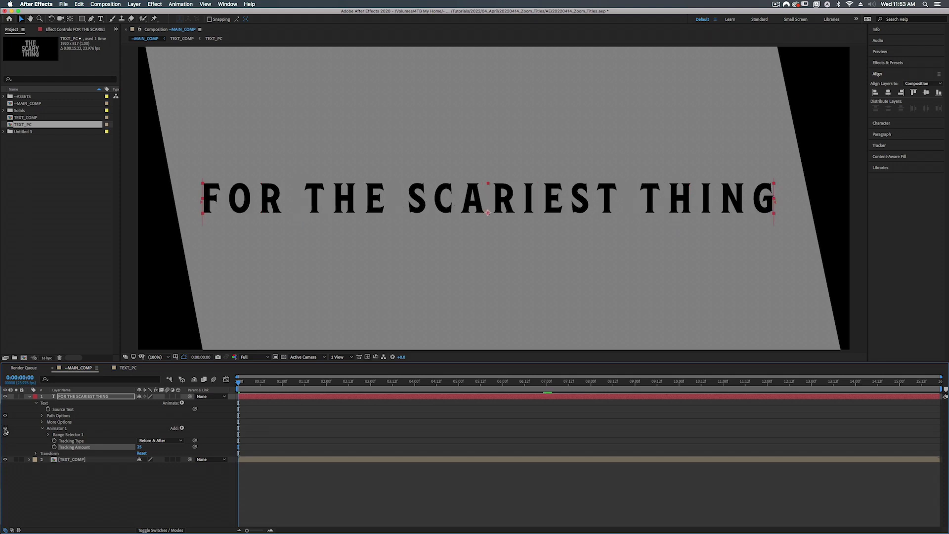
- Set the tagline's Tracking Amount to 27 at the first frame
drag(140, 447, 141, 447)
drag(339, 447, 337, 447)
click(337, 447)
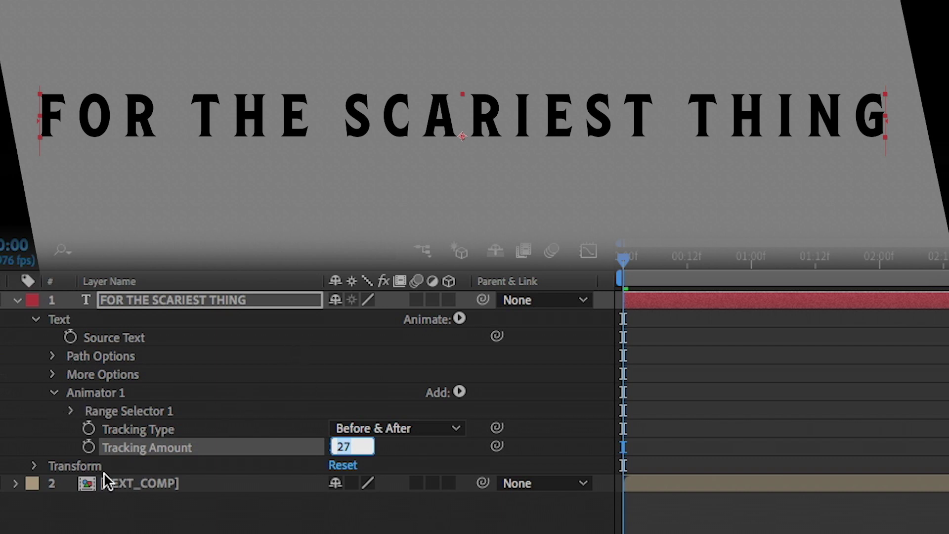
- Keyframe the Range Selector 1 Offset at 0% on the first frame and 100% at 7 seconds, and preview the animation
click(70, 412)
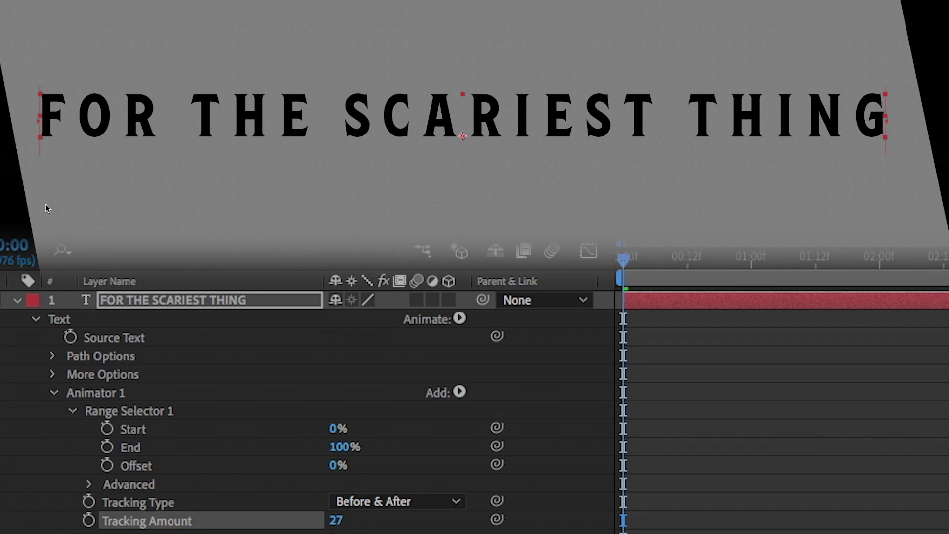
drag(343, 467, 850, 440)
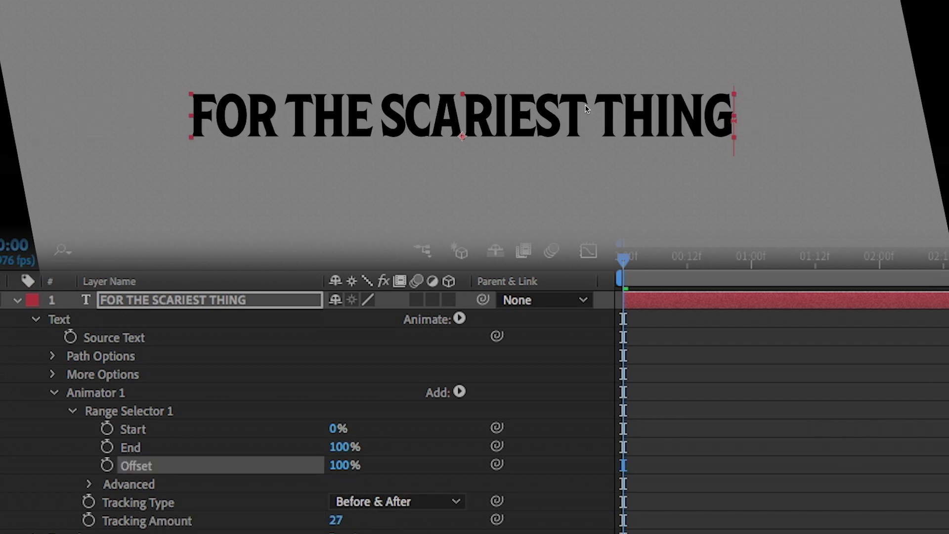
text(0)
key(Return)
click(107, 465)
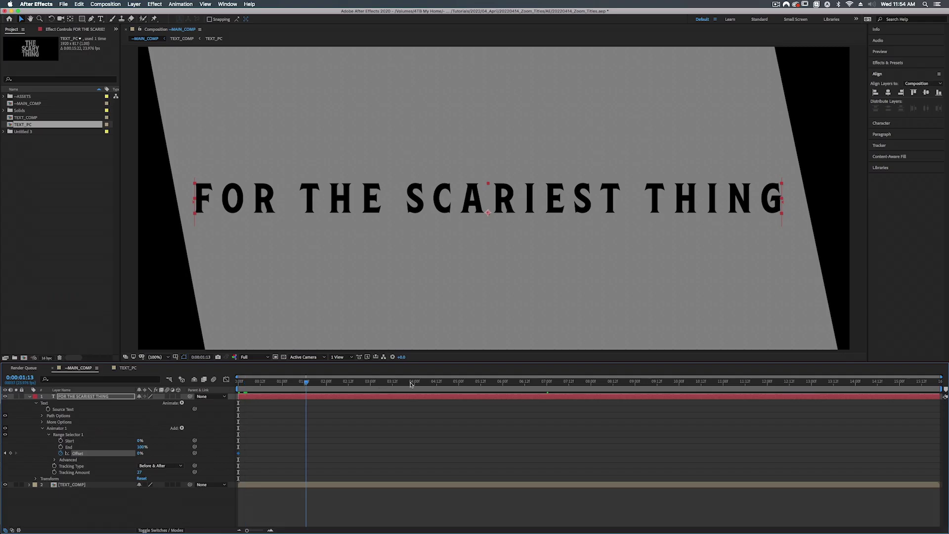
drag(638, 261, 948, 274)
drag(139, 453, 396, 455)
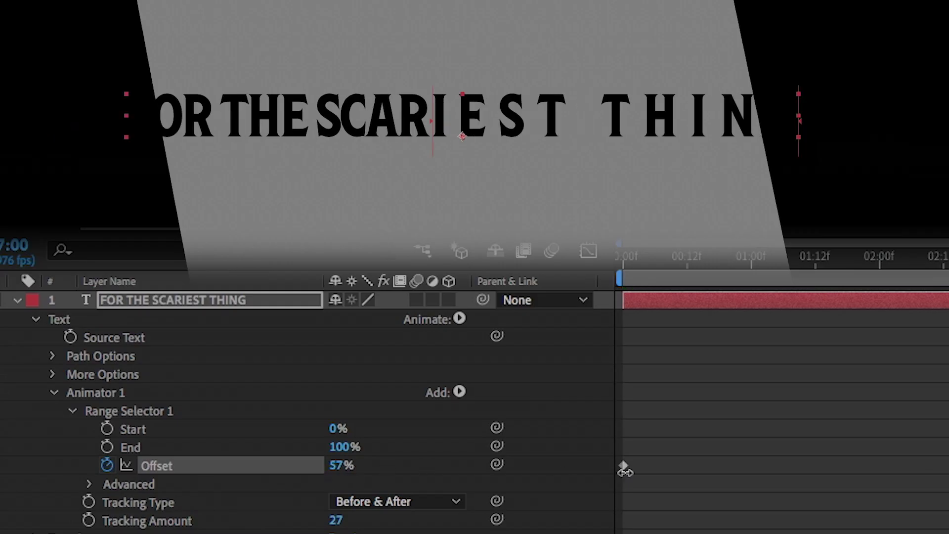
key(space)
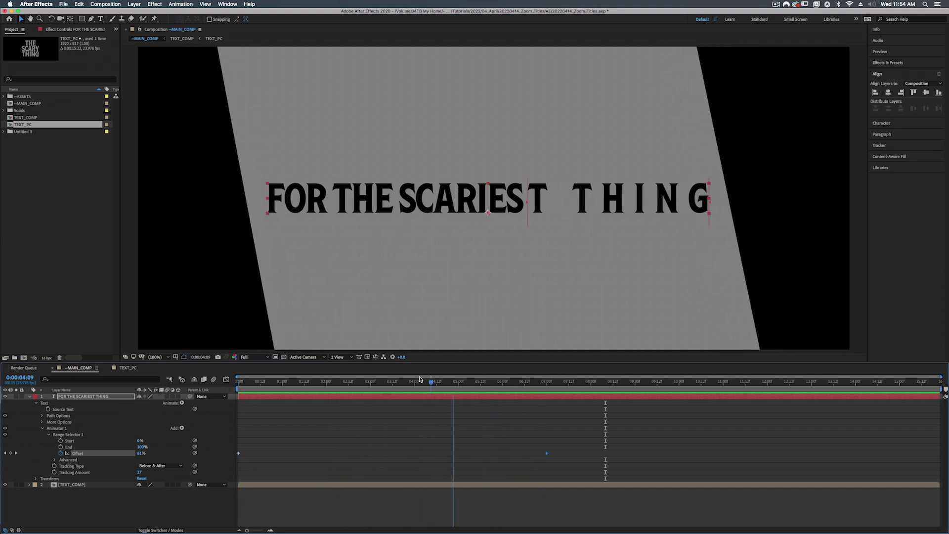
click(238, 379)
drag(238, 379, 153, 387)
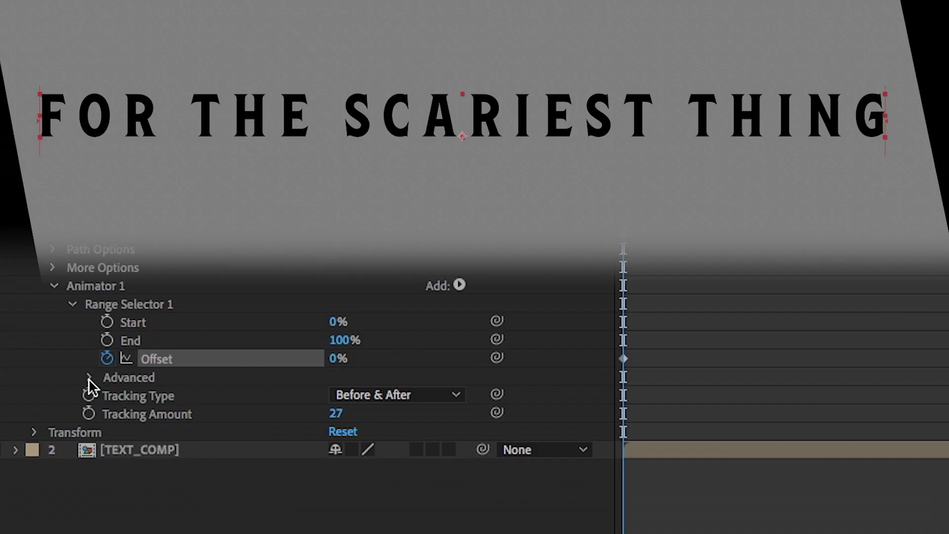
- Set the advanced Based On option of Range Selector 1 to Lines and preview the tracking animation
click(91, 378)
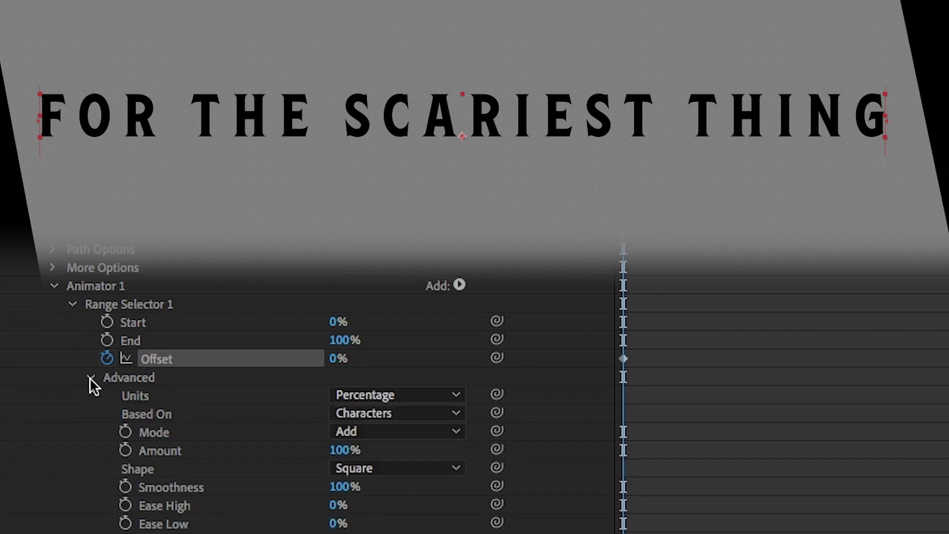
click(134, 417)
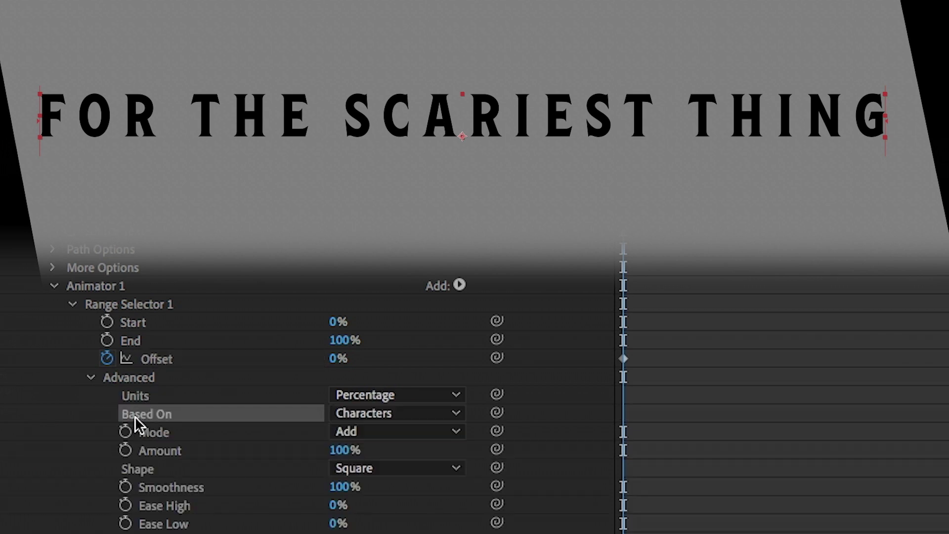
click(399, 416)
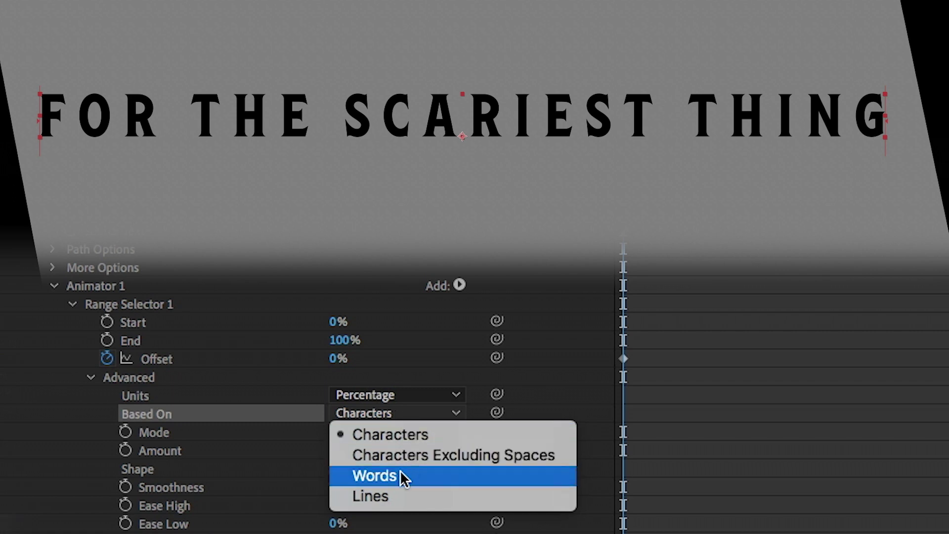
click(387, 499)
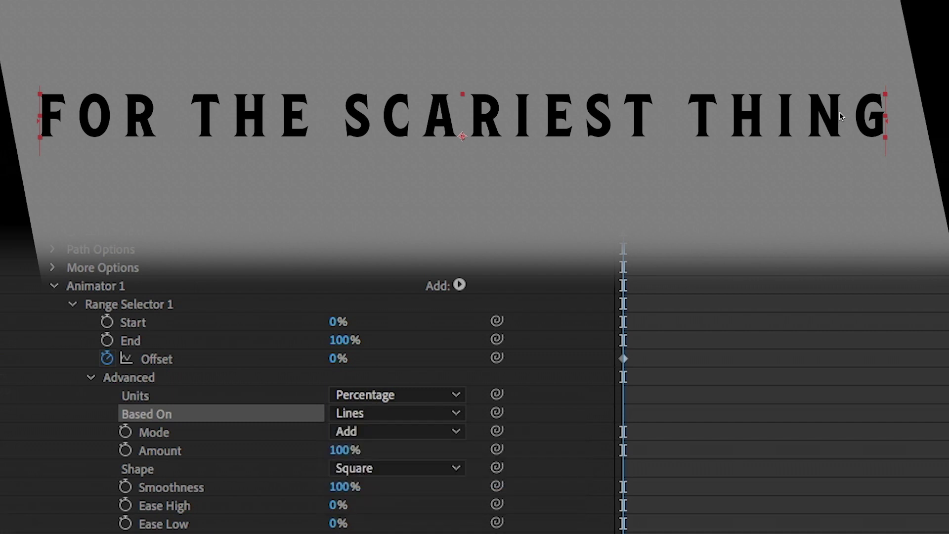
key(space)
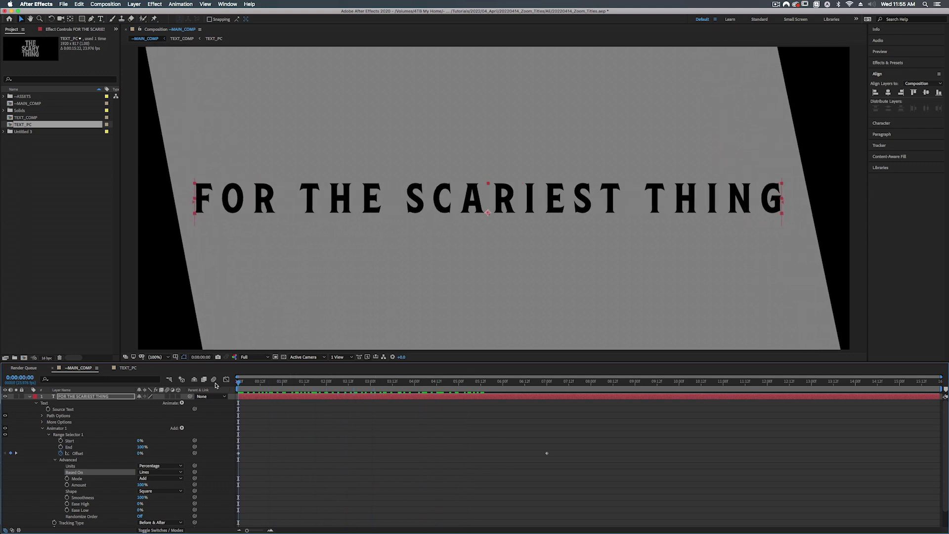
key(space)
drag(324, 380, 239, 380)
- Duplicate the FOR THE SCARIEST THING layer, hide the original and change the copy's text to YOU WILL EVER SEE..
click(30, 397)
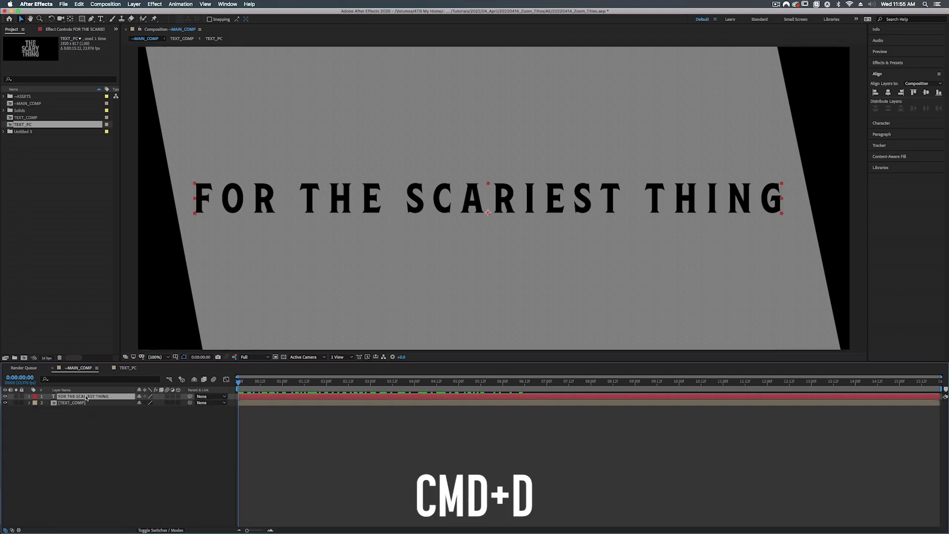
key(super+d)
click(5, 403)
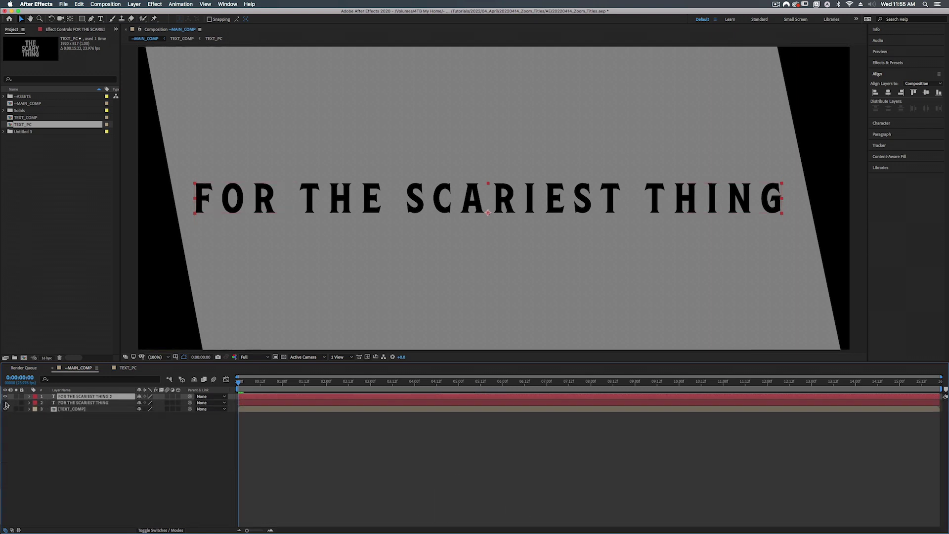
double_click(85, 397)
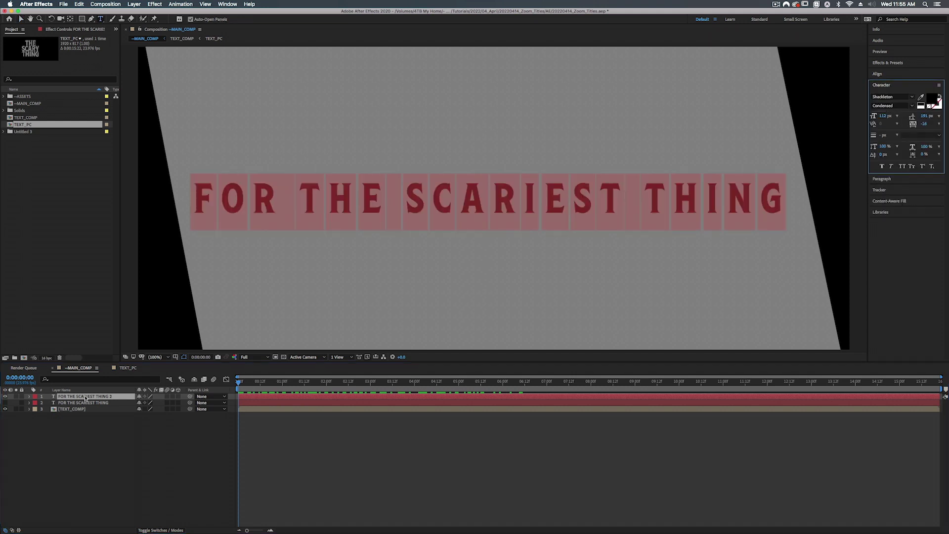
key(BackSpace)
text(YOU WILL EVER SEE...)
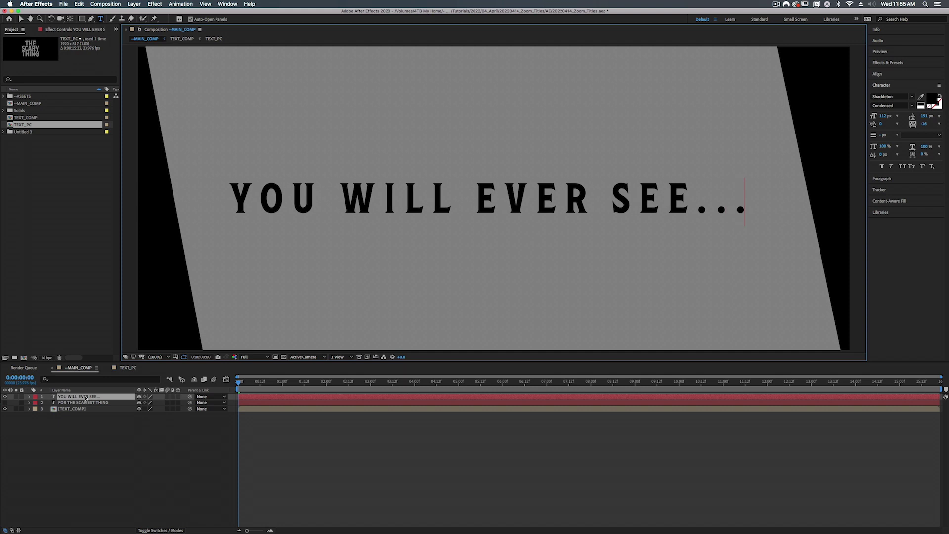
click(85, 397)
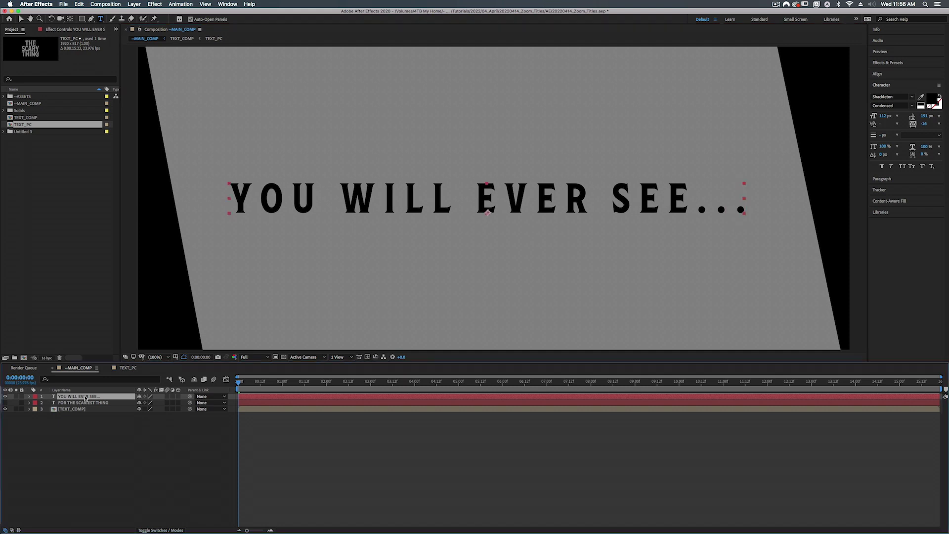
- Duplicate the YOU WILL EVER SEE... layer, hide the original and change the copy's text to PREPARE YOURSELF..
key(super+d)
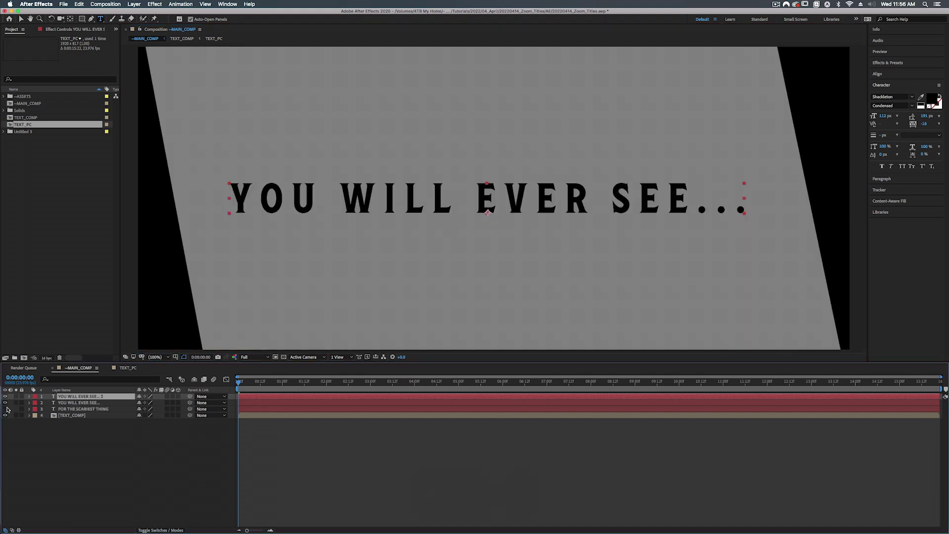
click(5, 403)
click(67, 404)
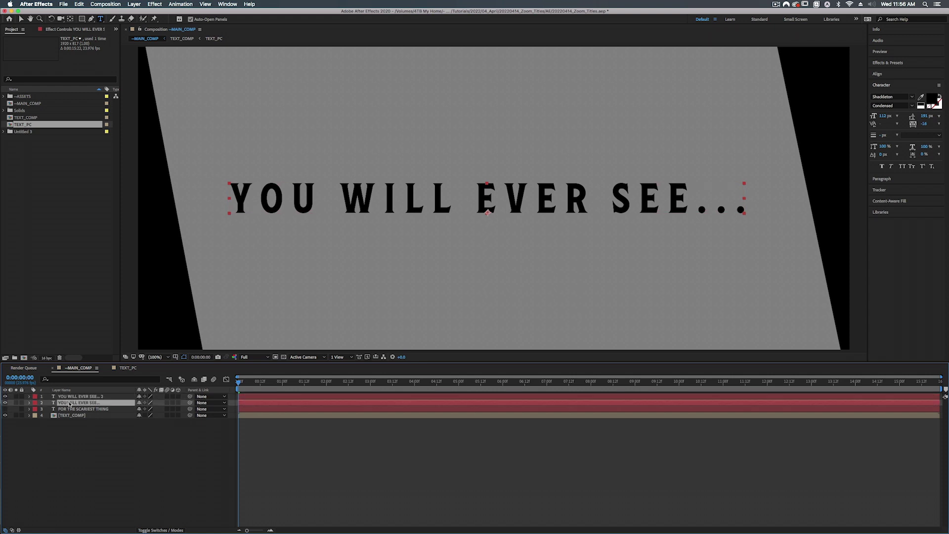
click(5, 403)
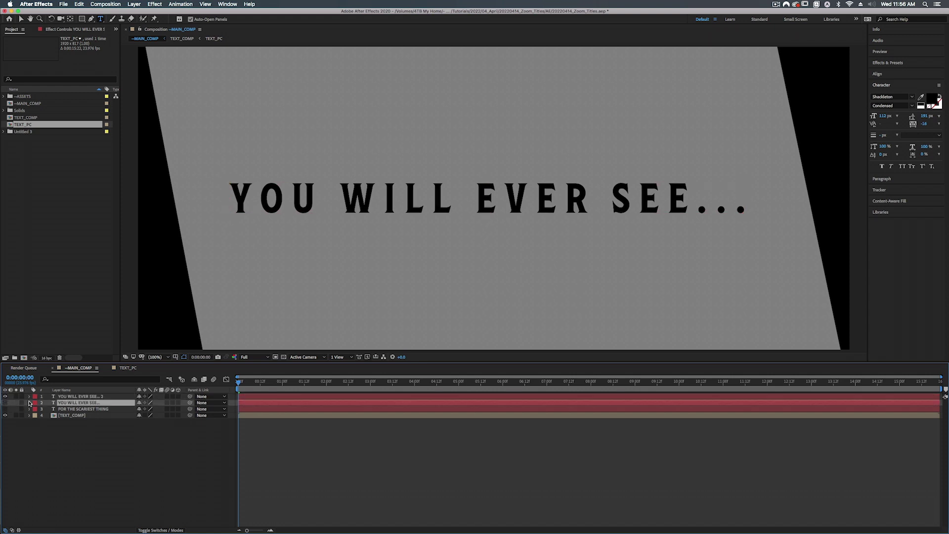
click(82, 396)
key(BackSpace)
text(PREPARE YOURS)
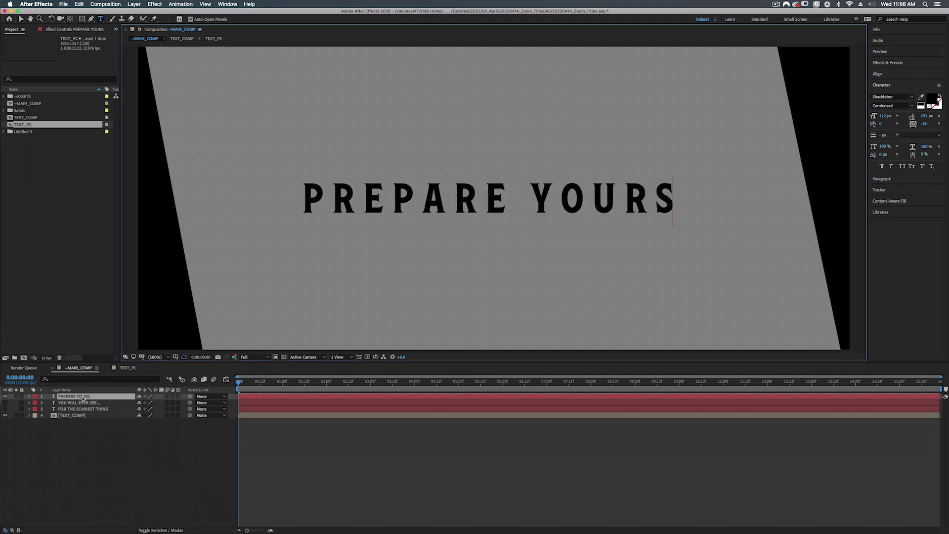
text(ELF...)
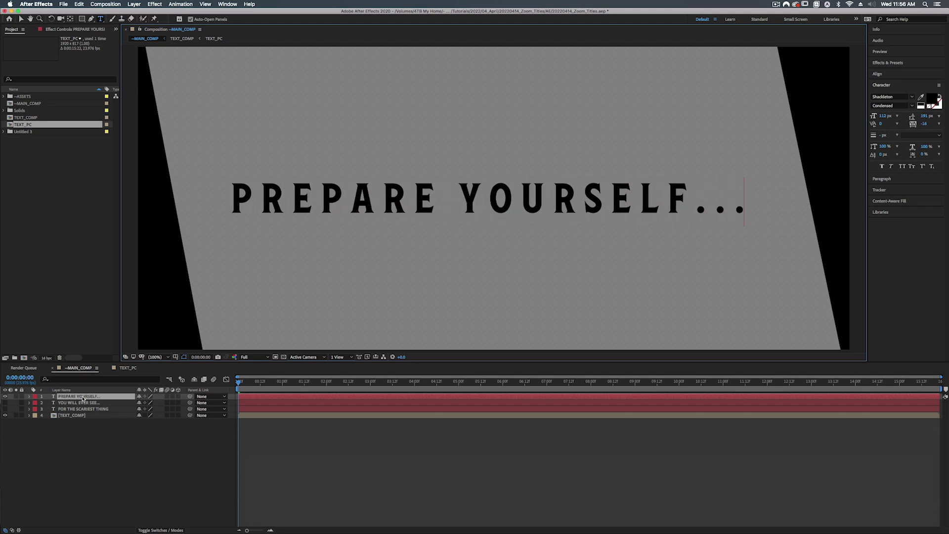
key(Escape)
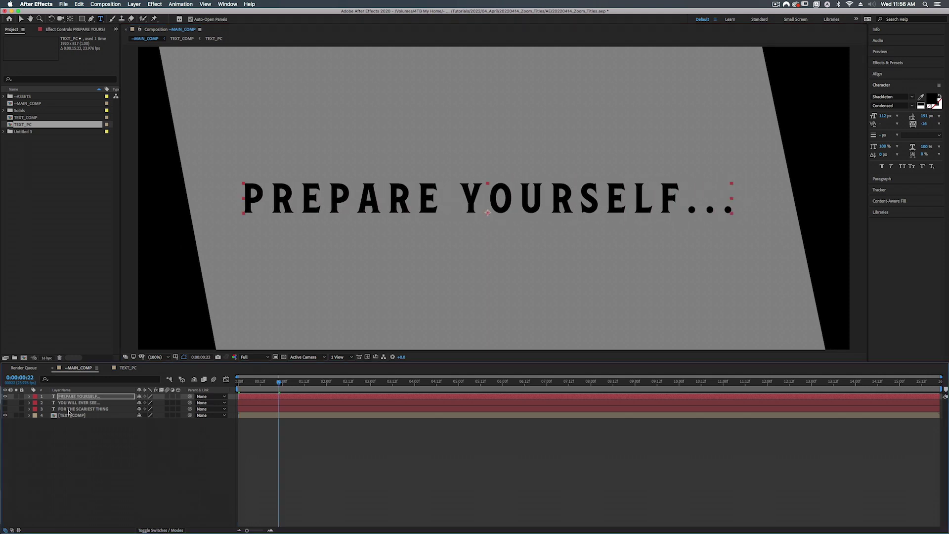
- Show the two hidden tagline layers again and preview all three tracking animations from the first frame
click(5, 402)
click(5, 409)
click(242, 382)
key(space)
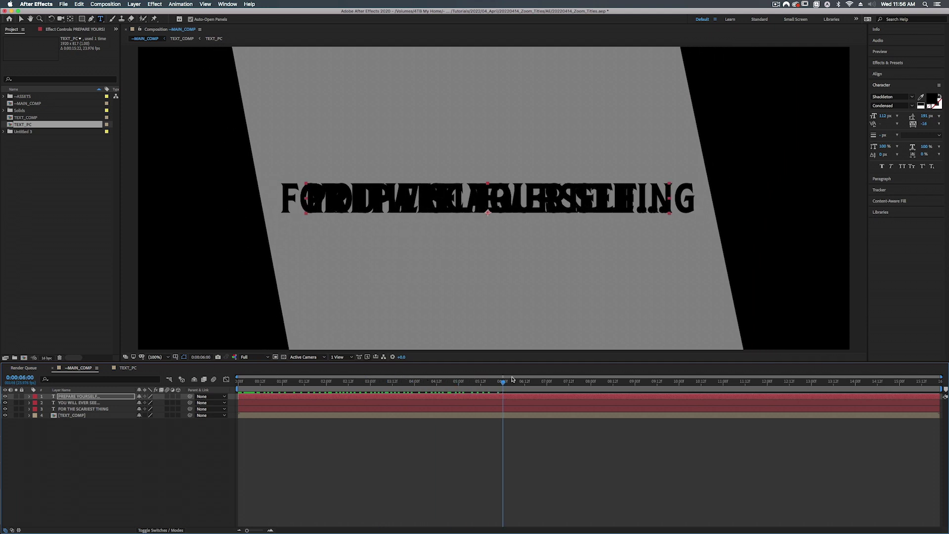
key(space)
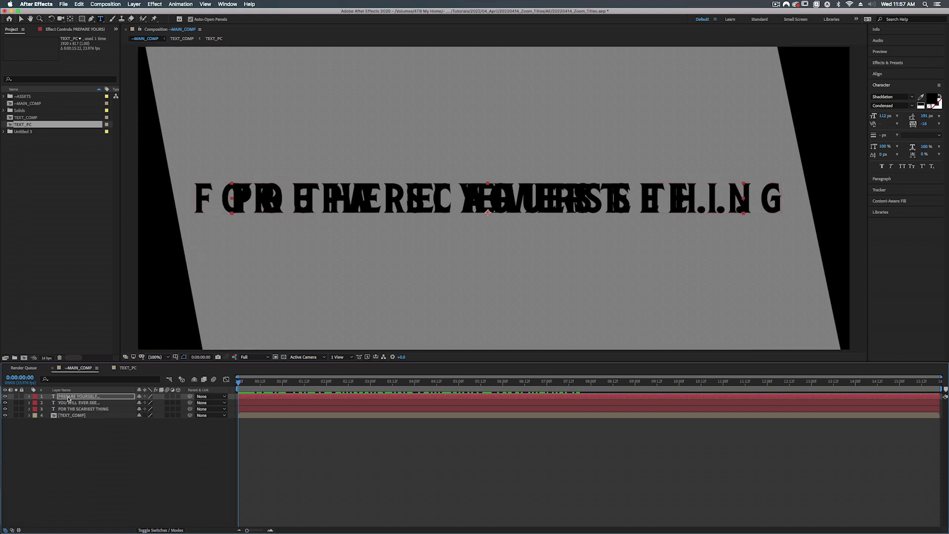
- Move the PREPARE YOURSELF... layer below the other two taglines, and place the YOU WILL EVER SEE... line directly beneath FOR THE SCARIEST THING
drag(70, 398, 67, 412)
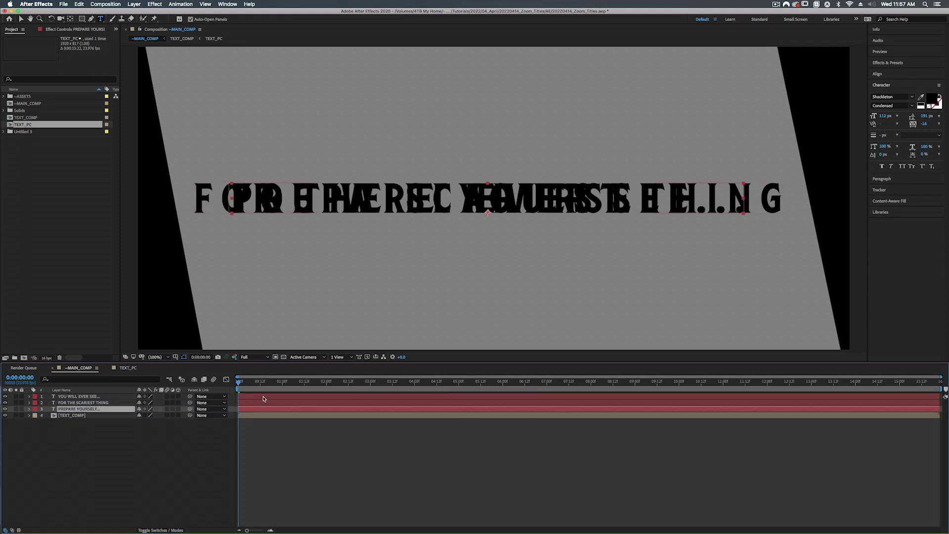
click(71, 398)
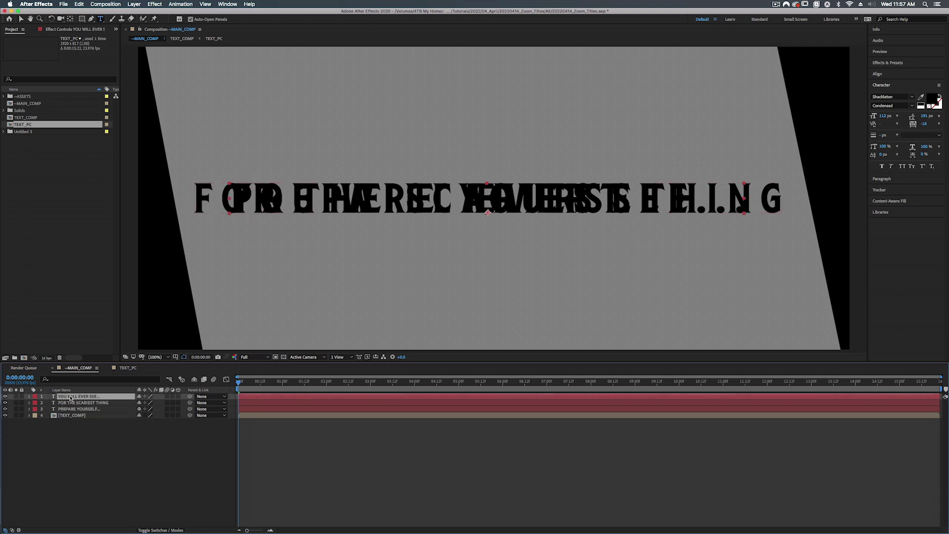
key(v)
drag(354, 200, 354, 233)
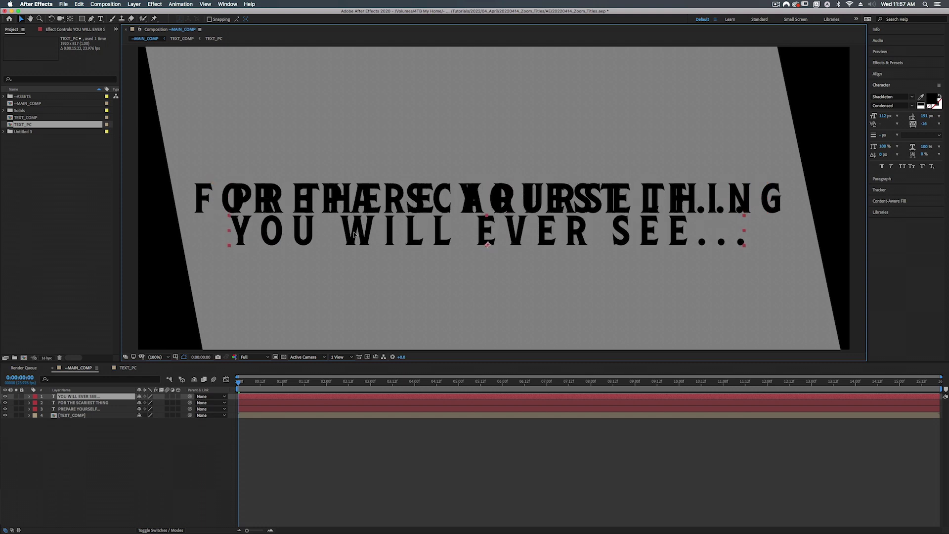
key(Return)
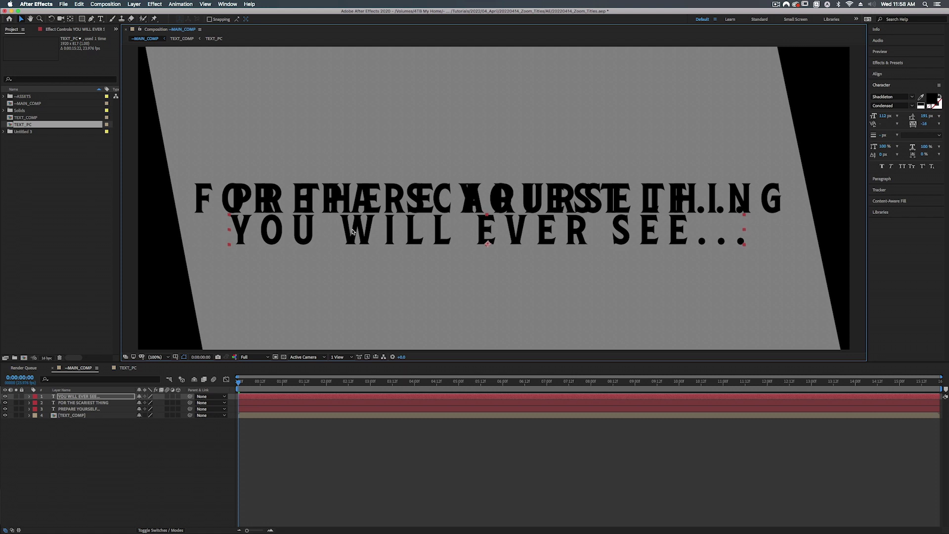
- Raise FOR THE SCARIEST THING and YOU WILL EVER SEE... together to centre the two-line block vertically, and preview the animation
shift+click(72, 403)
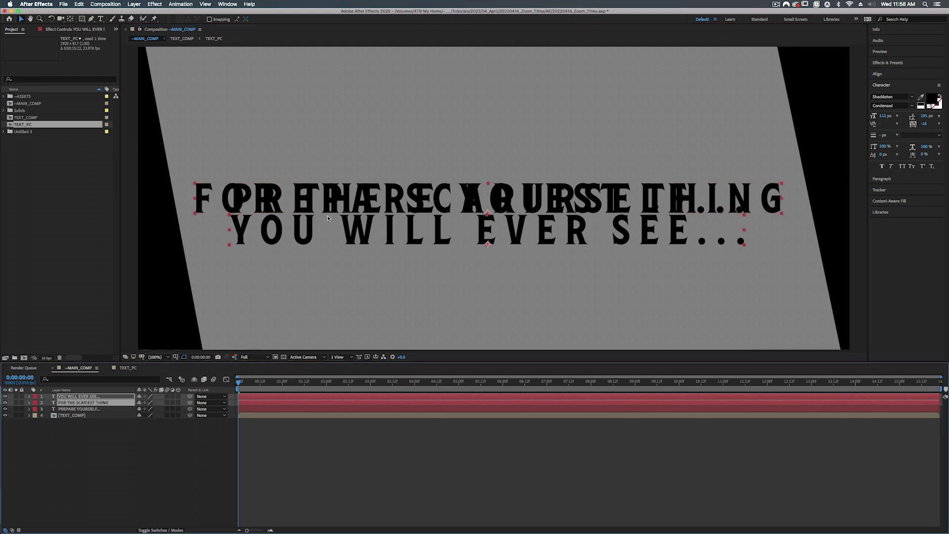
drag(297, 228, 300, 214)
key(space)
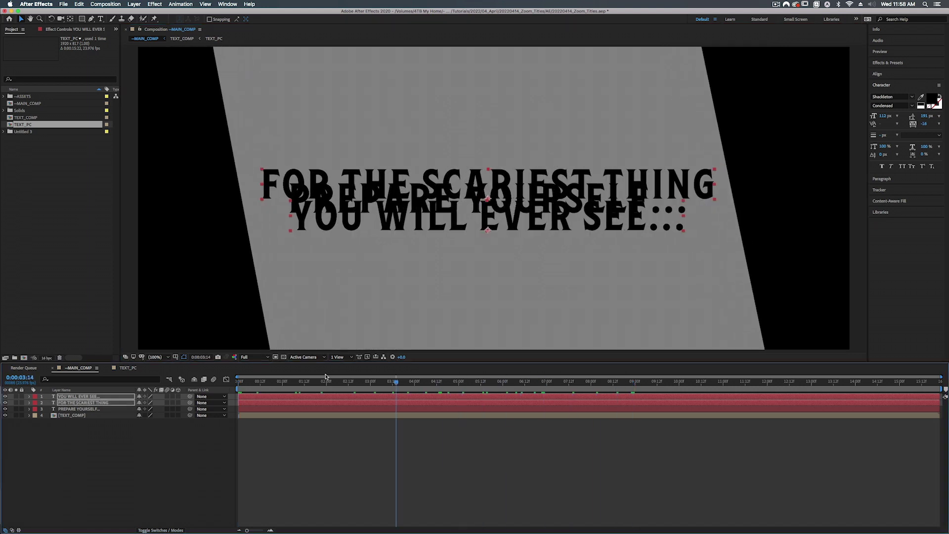
key(space)
key(F2)
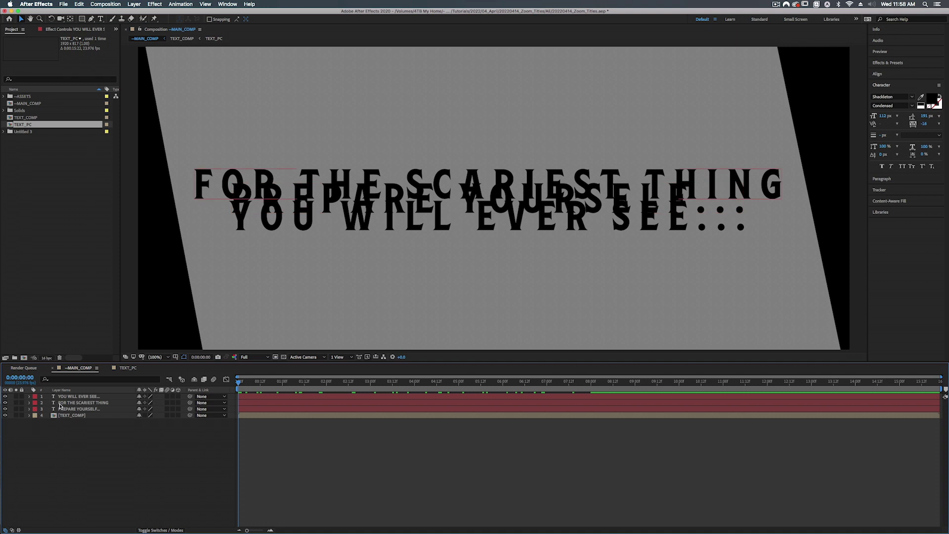
- Hide the two-line tagline layers and keyframe the Opacity of PREPARE YOURSELF... at 0% on the first frame
drag(5, 403, 5, 396)
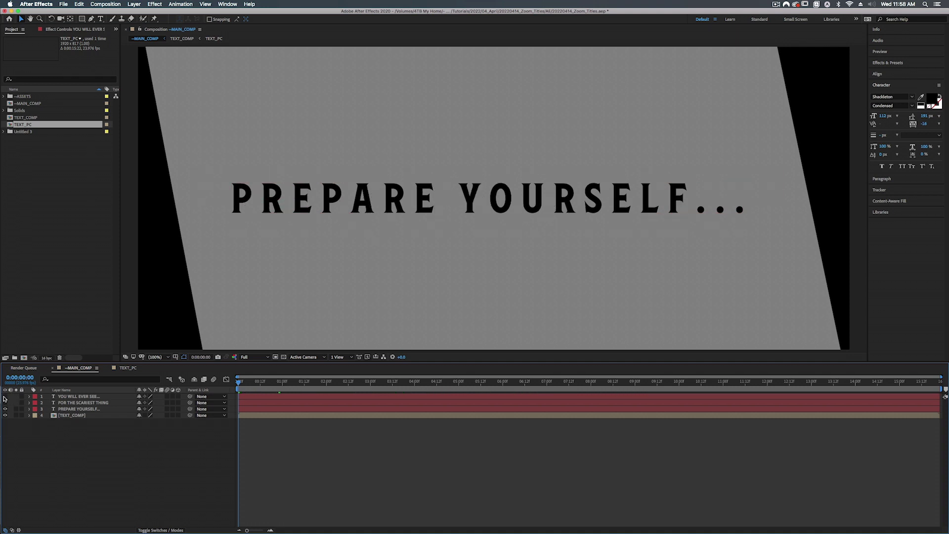
click(76, 409)
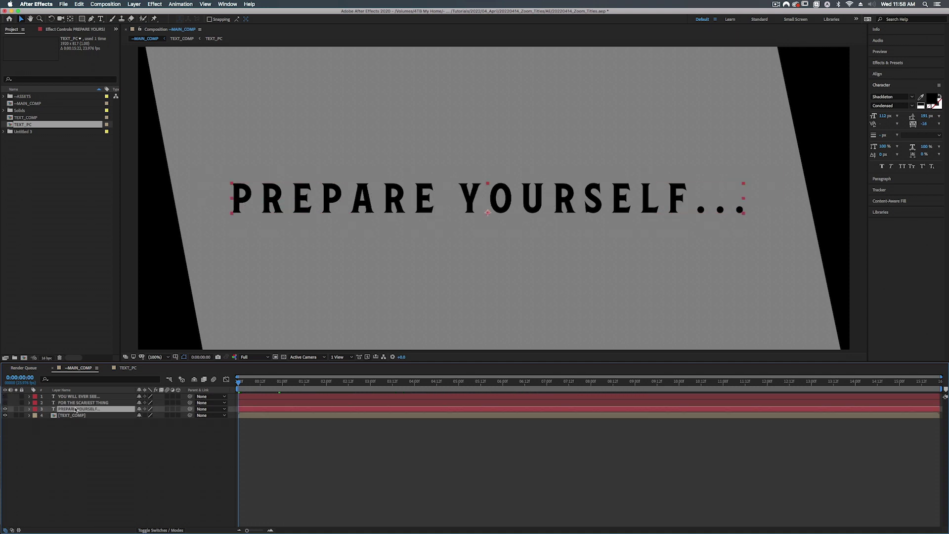
key(t)
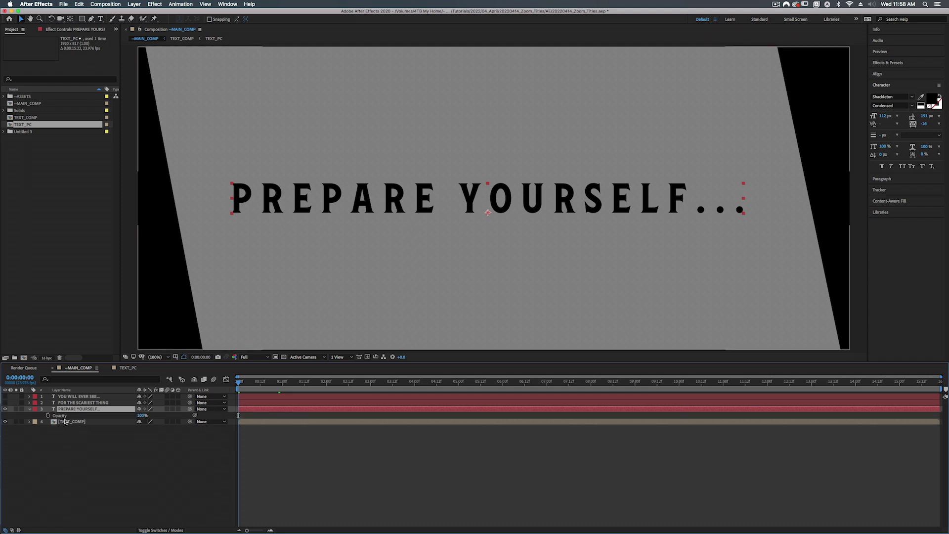
drag(142, 415, 114, 496)
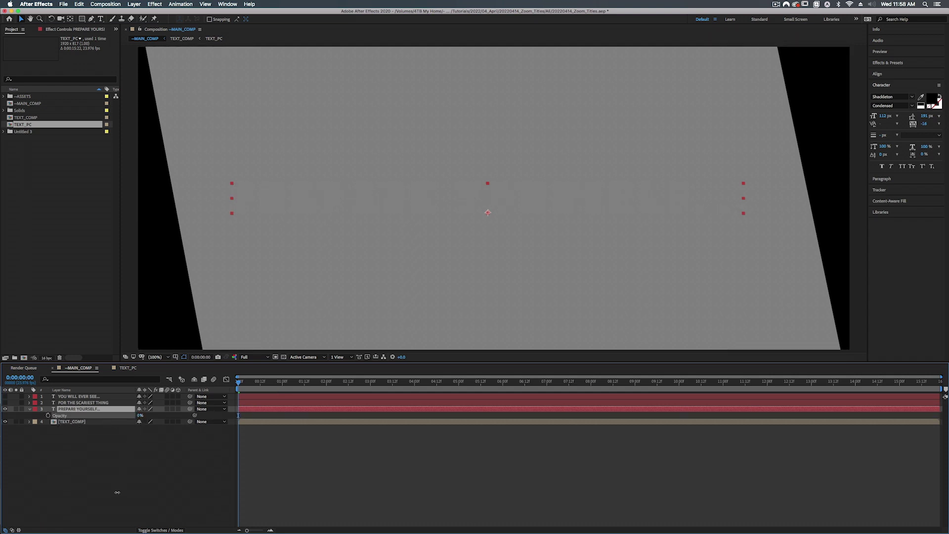
click(49, 416)
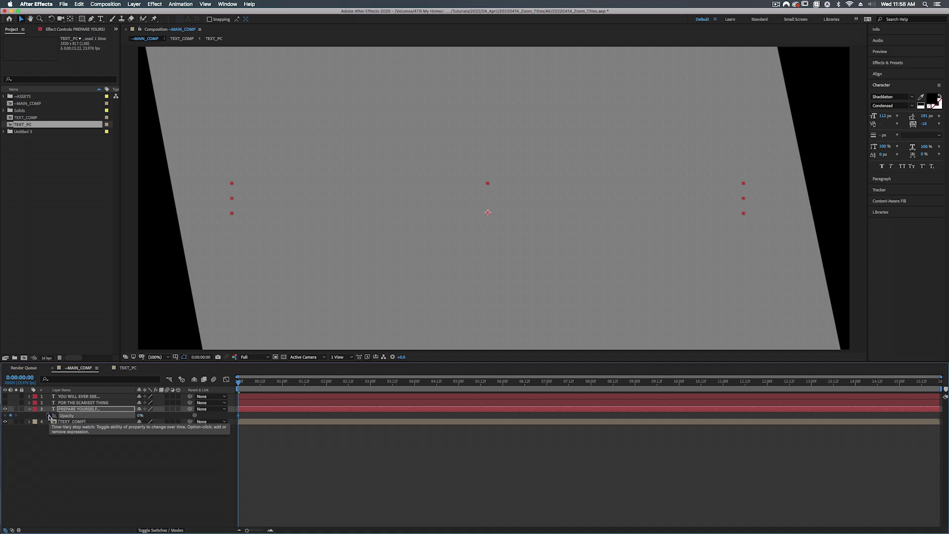
- Keyframe the Opacity of PREPARE YOURSELF... at 99% shortly before the 1-second mark and check the fade-in
key(space)
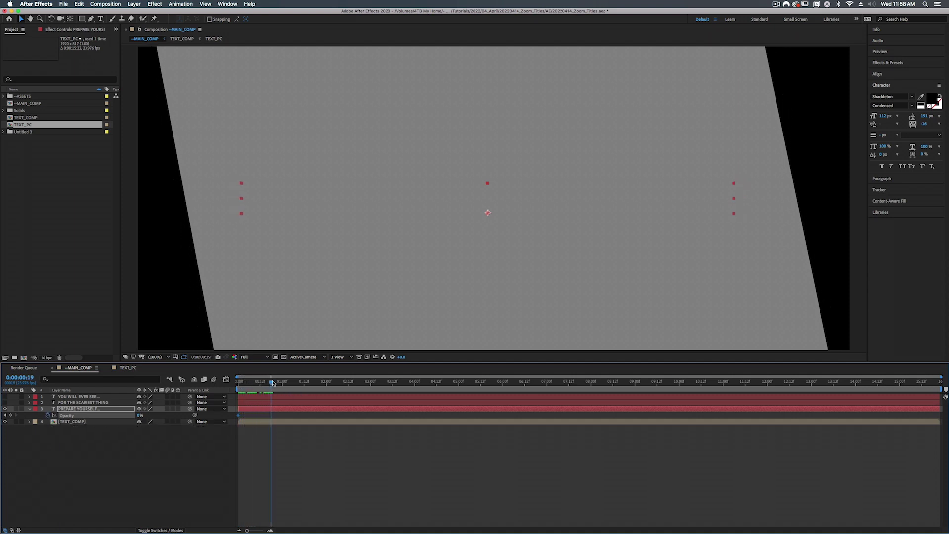
drag(273, 382, 271, 383)
mouse_move(146, 415)
mouse_down()
mouse_move(264, 410)
mouse_move(239, 381)
mouse_move(267, 383)
mouse_move(274, 420)
mouse_move(238, 418)
mouse_up()
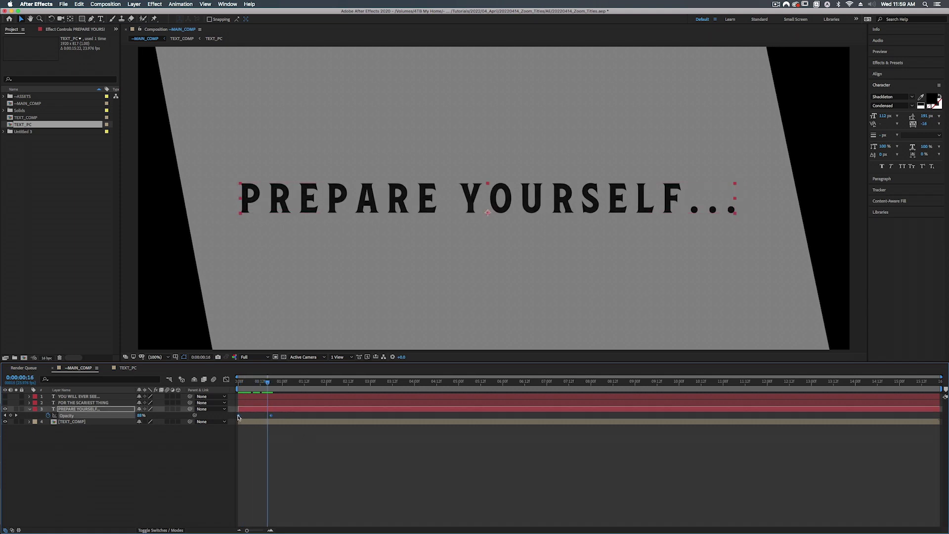
mouse_move(239, 418)
- Paste a copy of the two Opacity keyframes on PREPARE YOURSELF... and shift the pair to end at 0:00:03:12
drag(295, 383, 546, 384)
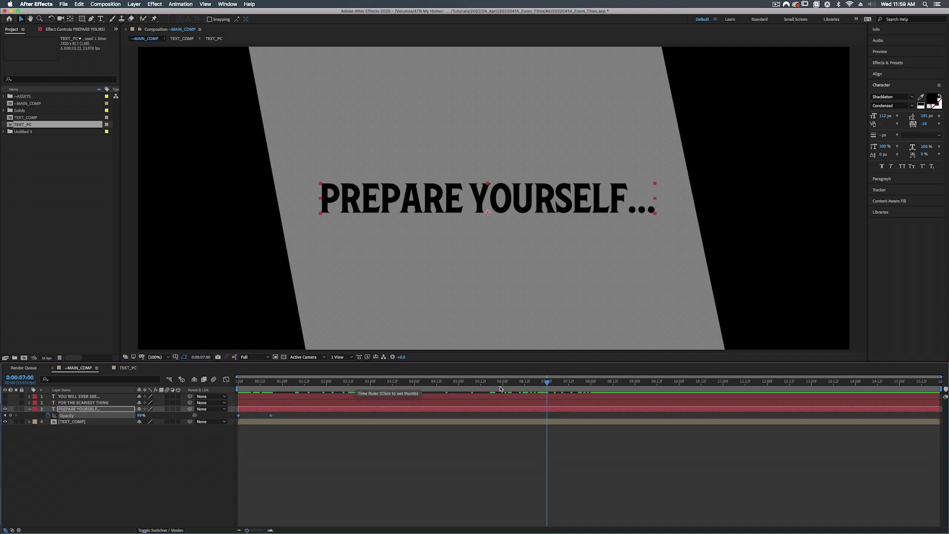
drag(546, 384, 394, 391)
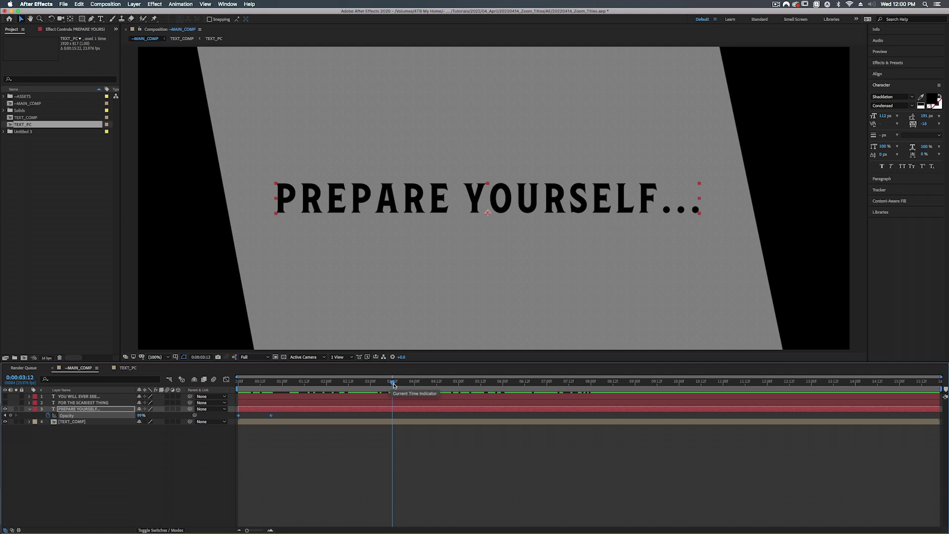
key(super+v)
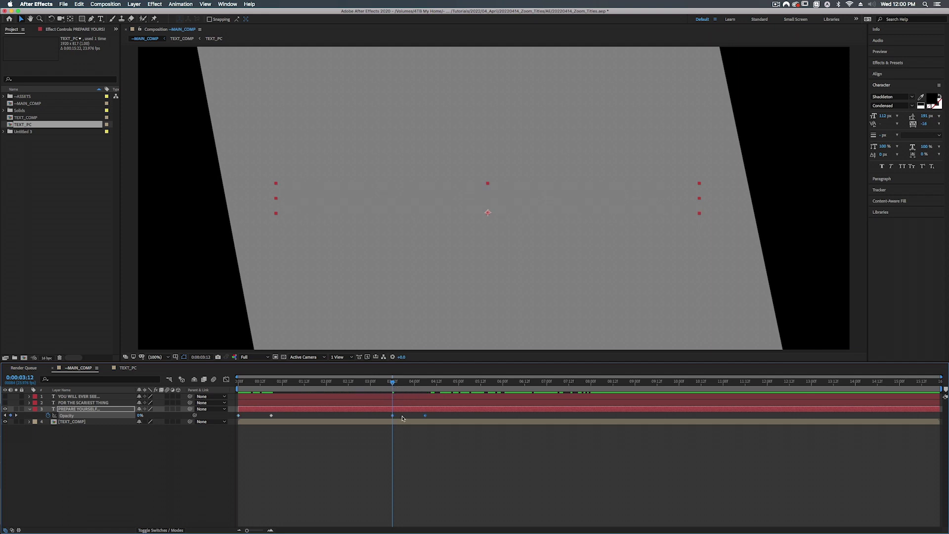
drag(426, 418, 392, 417)
drag(392, 384, 406, 383)
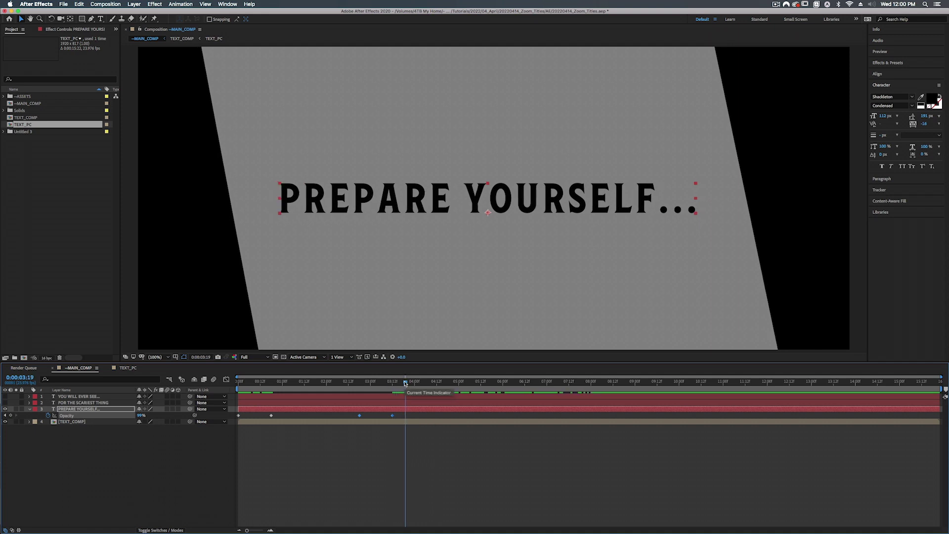
drag(406, 383, 395, 415)
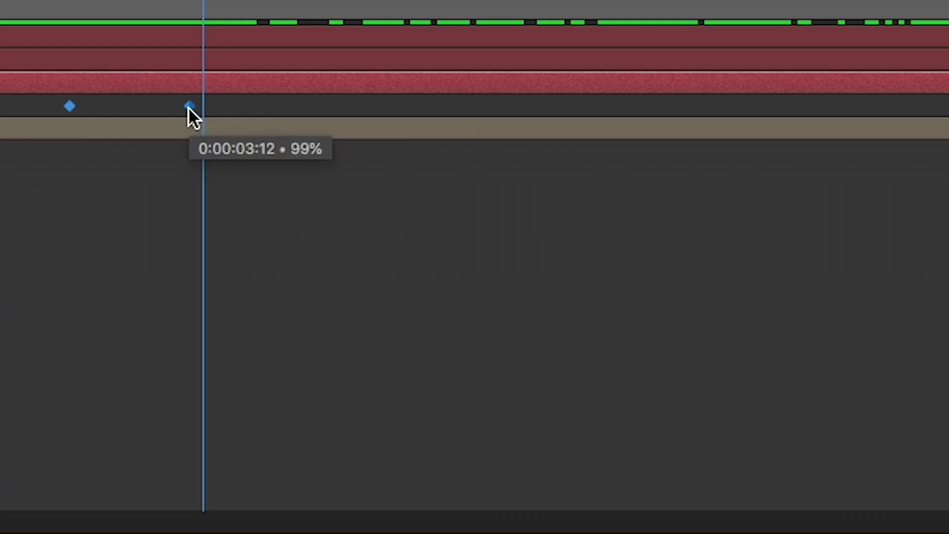
- Apply Time-Reverse Keyframes to the pasted Opacity pair and scrub through the fade-out
right_click(188, 106)
mouse_move(294, 417)
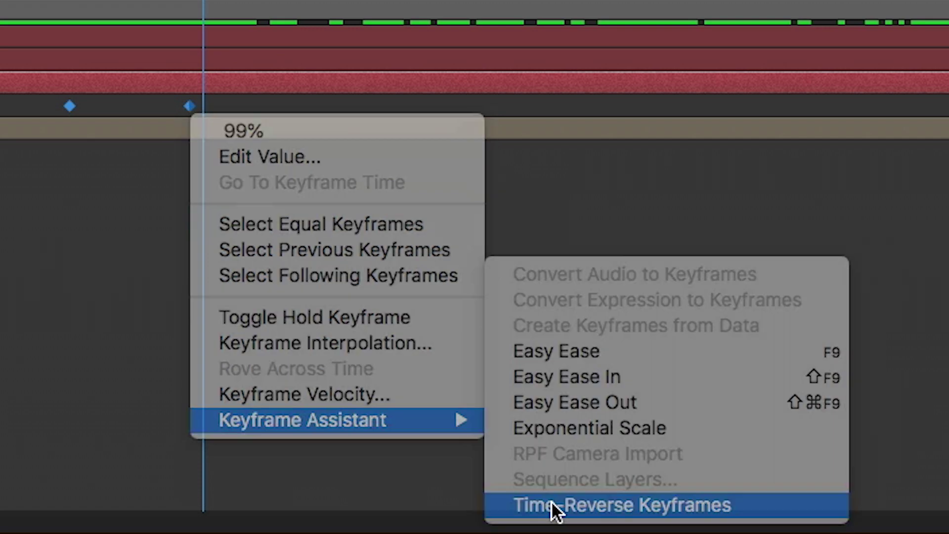
click(551, 501)
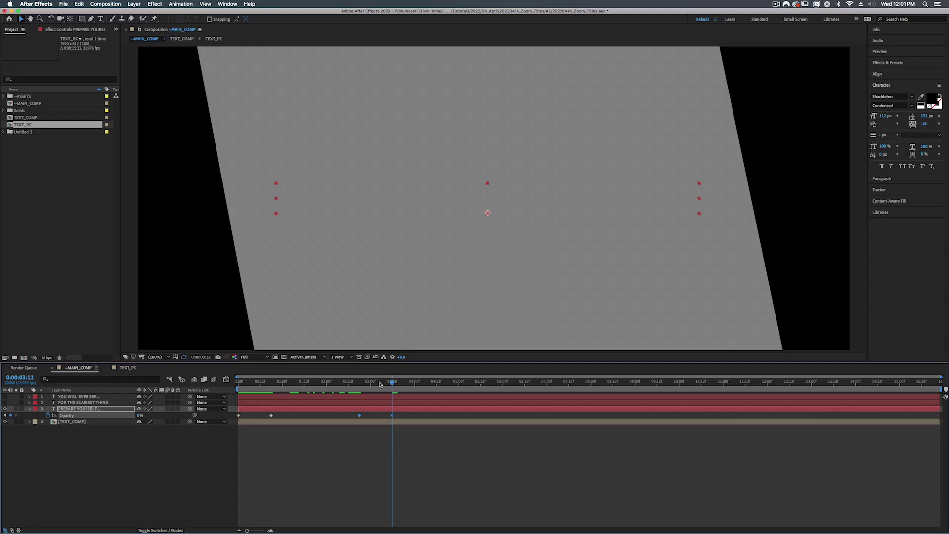
drag(395, 381, 365, 382)
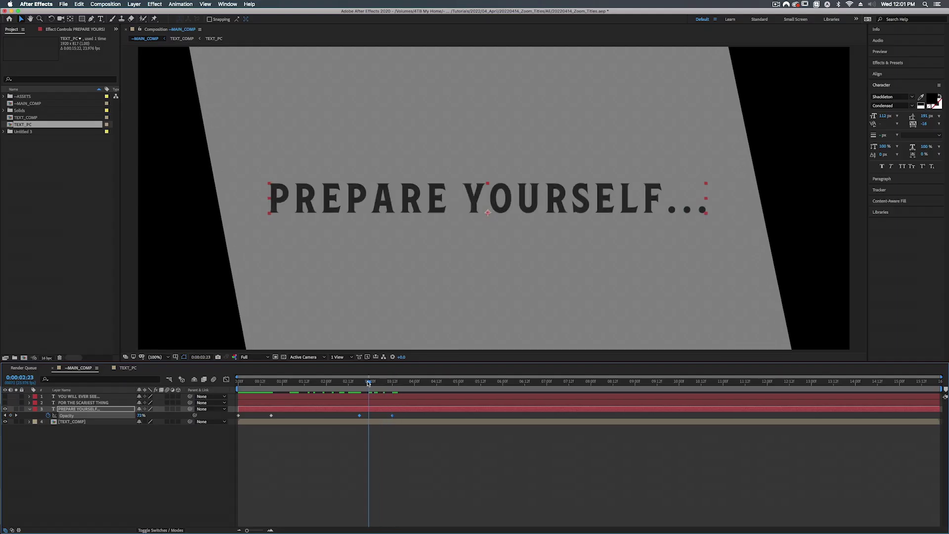
- Copy all four Opacity keyframes of PREPARE YOURSELF... to the other two tagline layers starting at 0:00:03:12, and make those layers visible
click(348, 410)
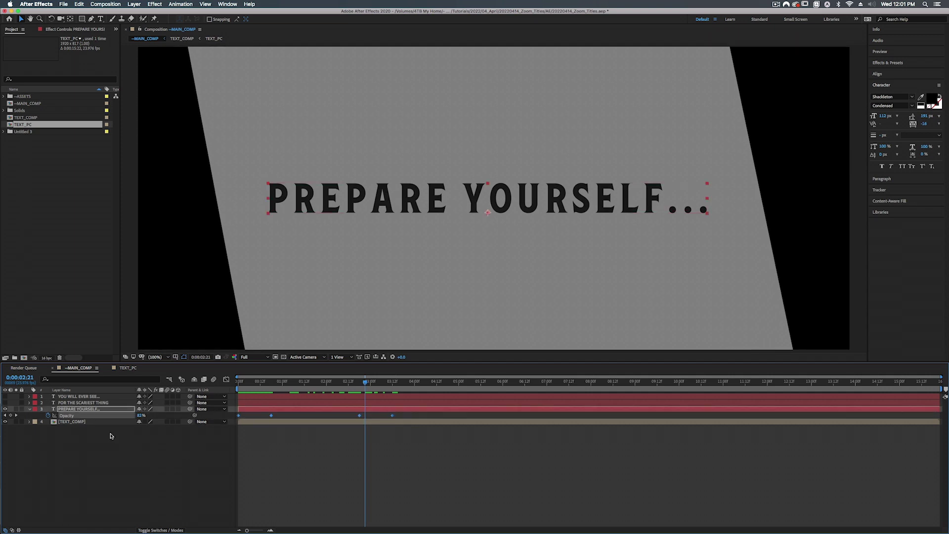
click(391, 383)
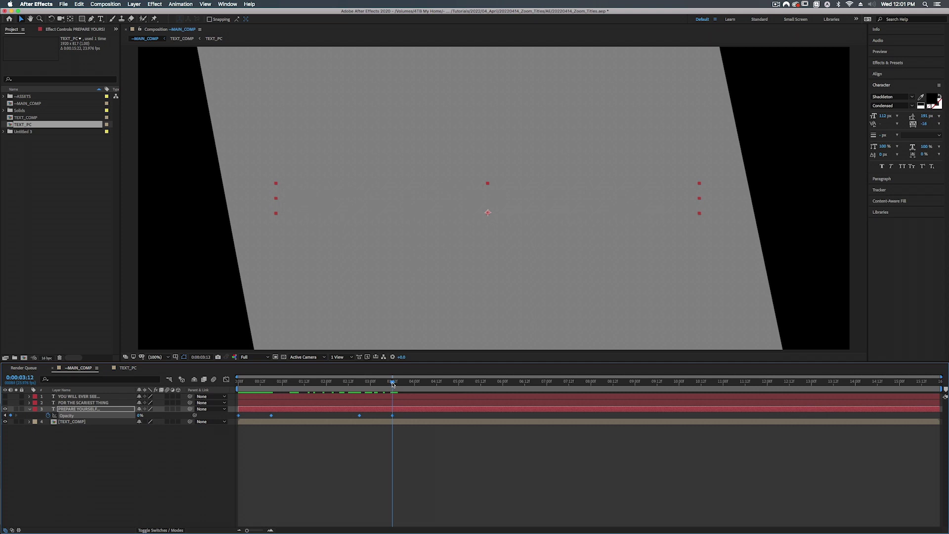
click(82, 397)
shift+click(85, 403)
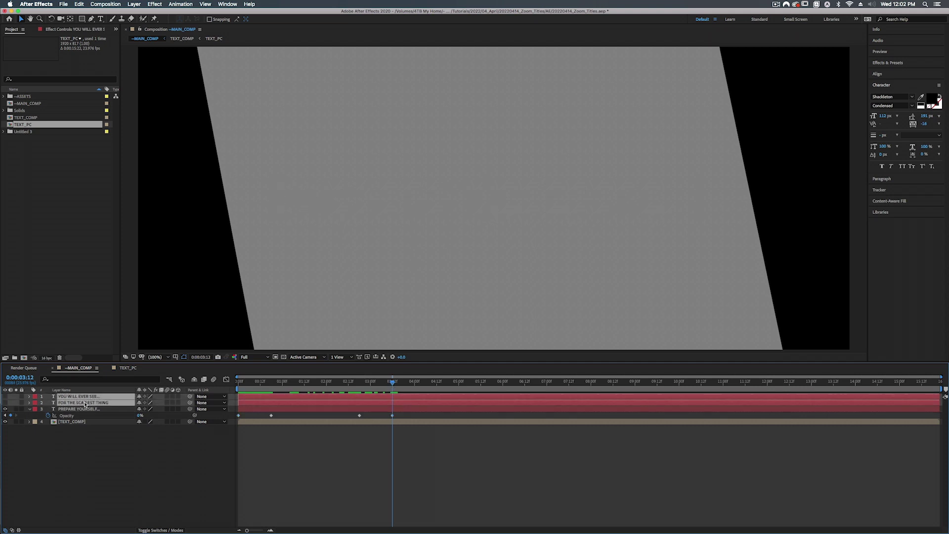
drag(85, 404, 85, 404)
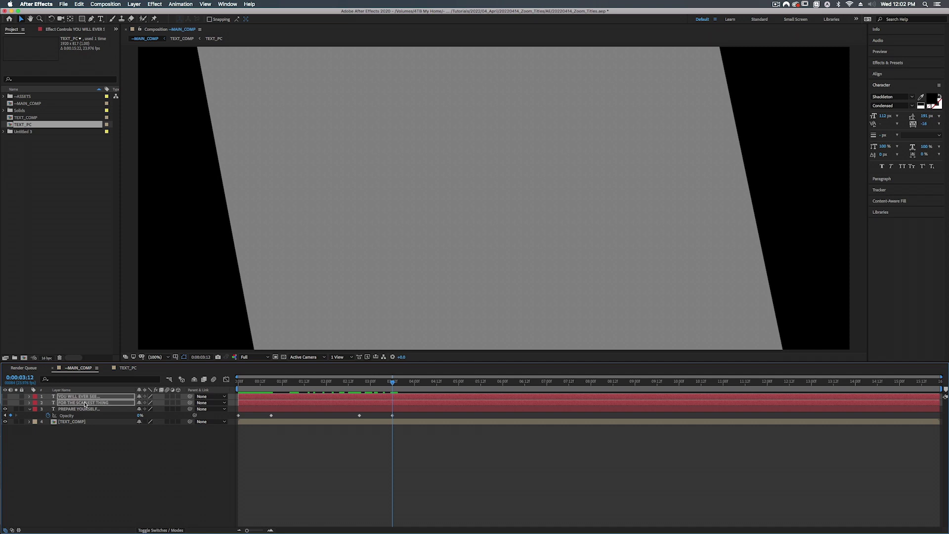
key(t)
drag(394, 383, 463, 385)
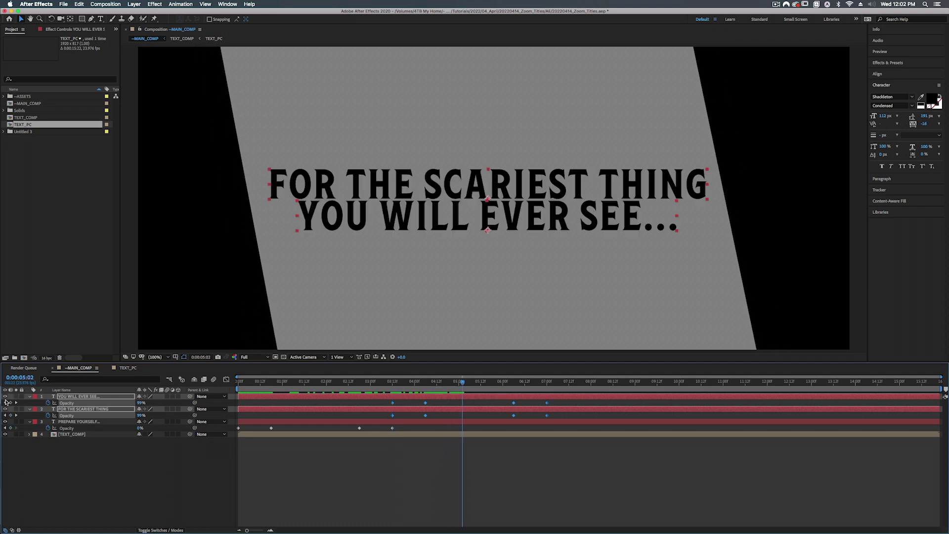
- Apply the Fast Box Blur effect to the PREPARE YOURSELF... layer
drag(462, 384, 391, 387)
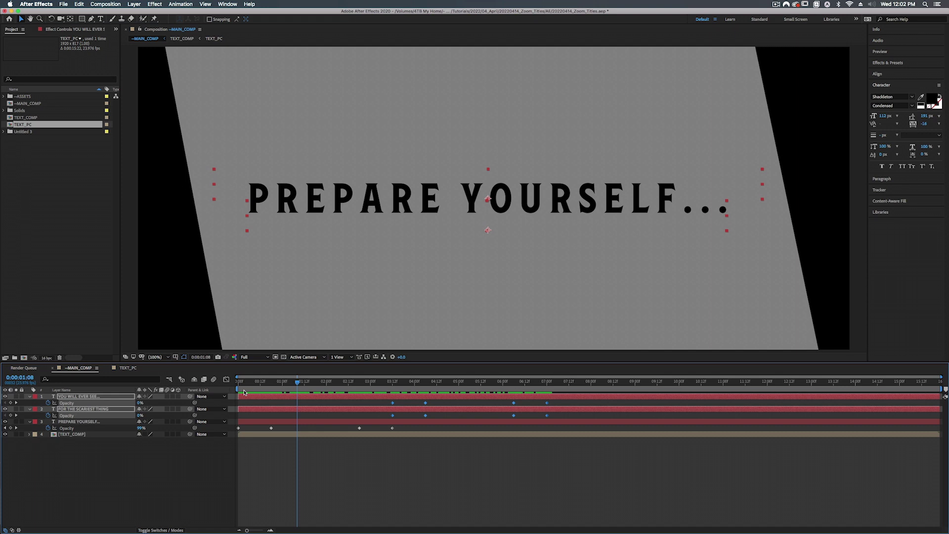
click(94, 421)
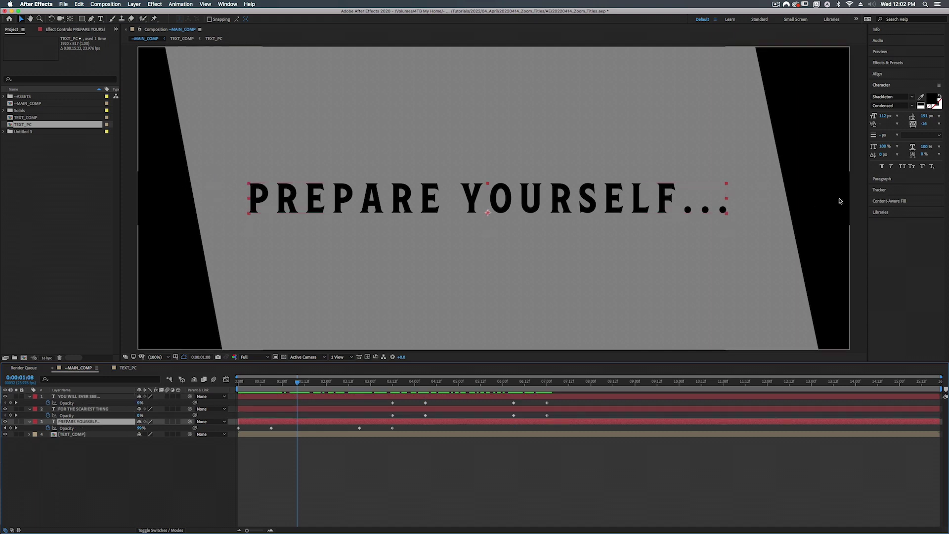
click(889, 63)
click(895, 73)
text(fast box blur)
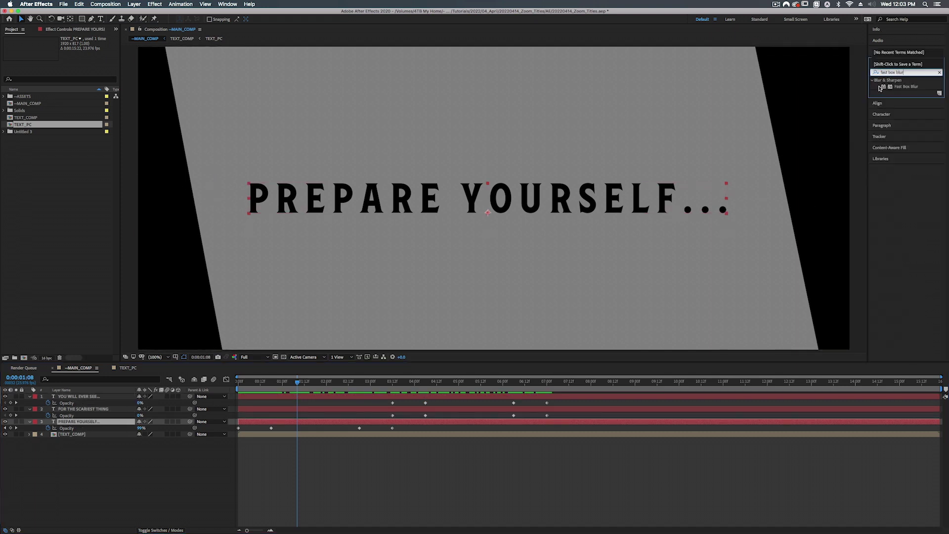
drag(896, 89, 87, 424)
- Set a Blur Radius keyframe of 35 at 0:00:00:00 on PREPARE YOURSELF... and reveal the layer's keyframes
drag(70, 54, 80, 53)
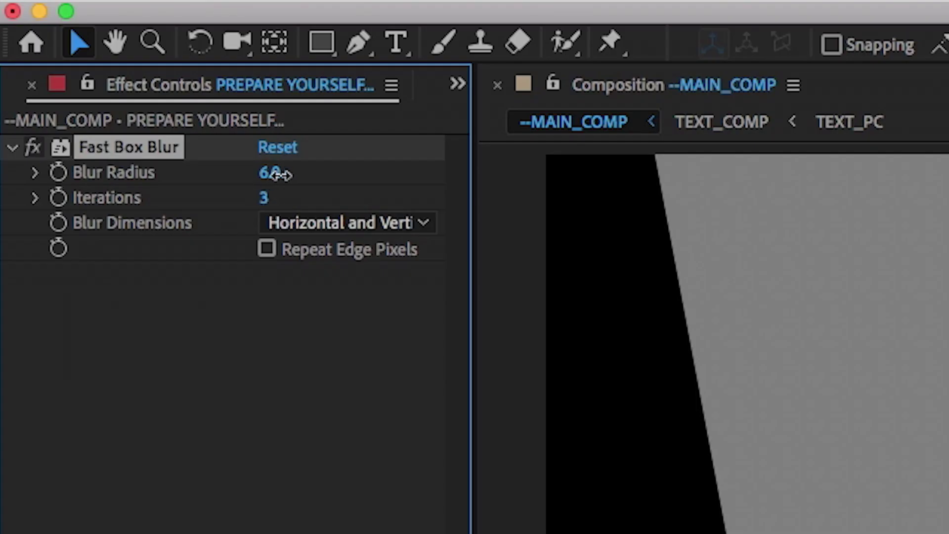
drag(314, 178, 309, 177)
click(278, 179)
text(35)
key(Return)
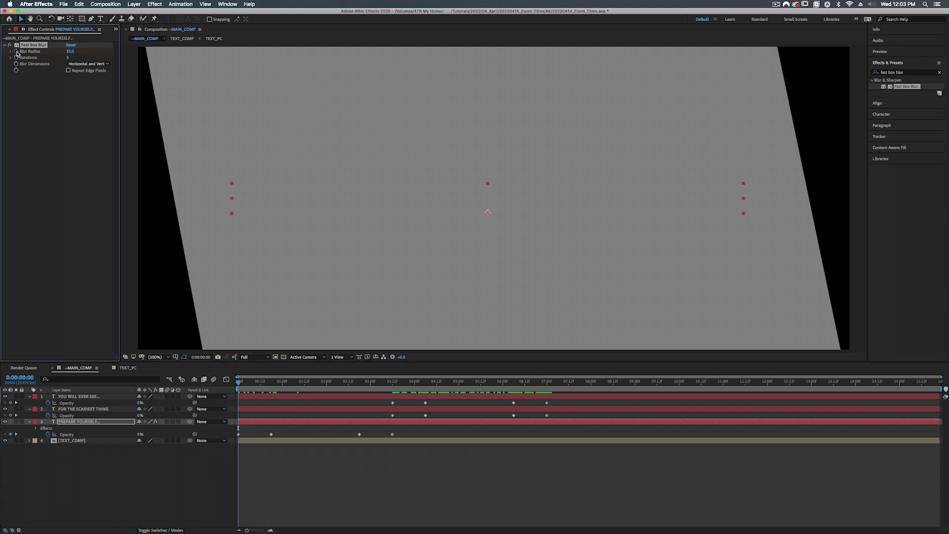
key(u)
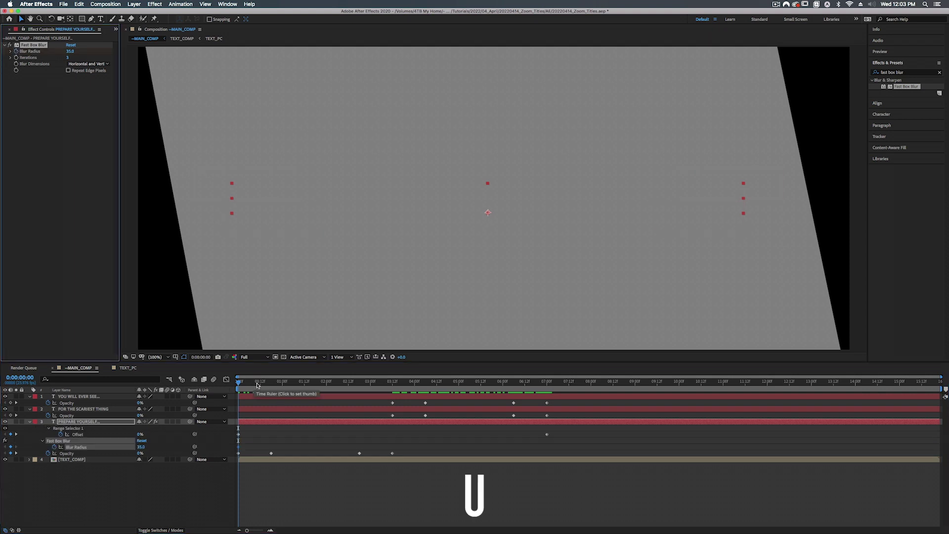
- Keyframe the Blur Radius of PREPARE YOURSELF... at 0 at 0:00:00:18
drag(257, 385, 271, 383)
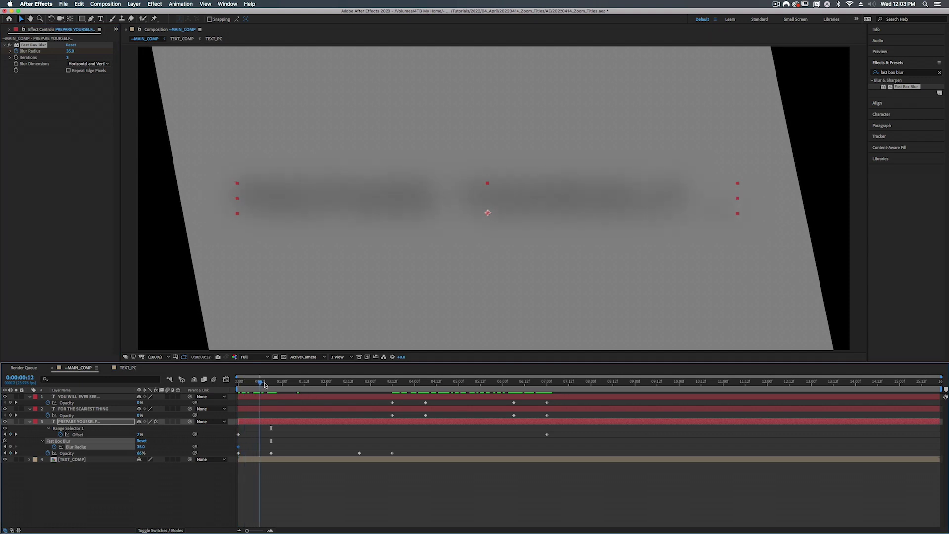
click(142, 447)
text(0)
key(Return)
- Copy the two Blur Radius keyframes to 0:00:02:18, apply Time-Reverse Keyframes to the pasted pair and scrub back to check
drag(281, 440, 237, 449)
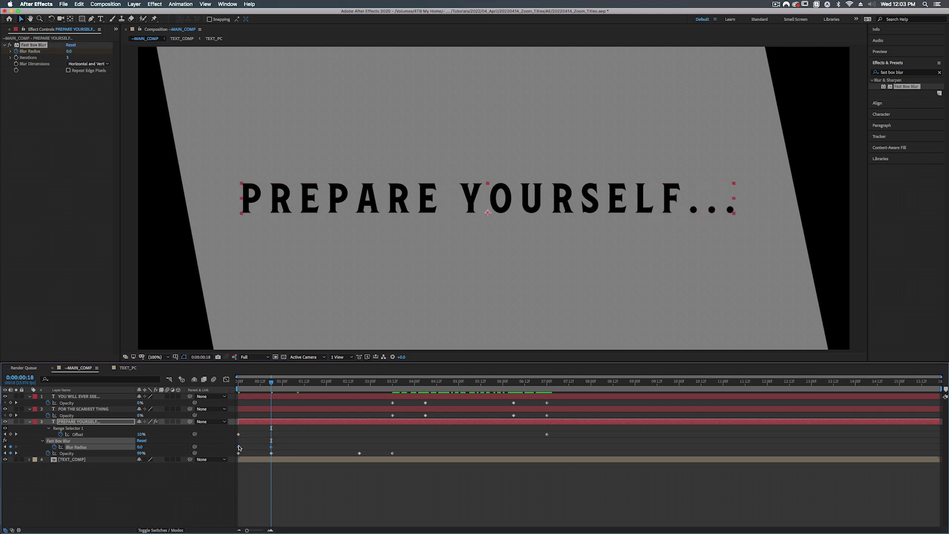
click(357, 381)
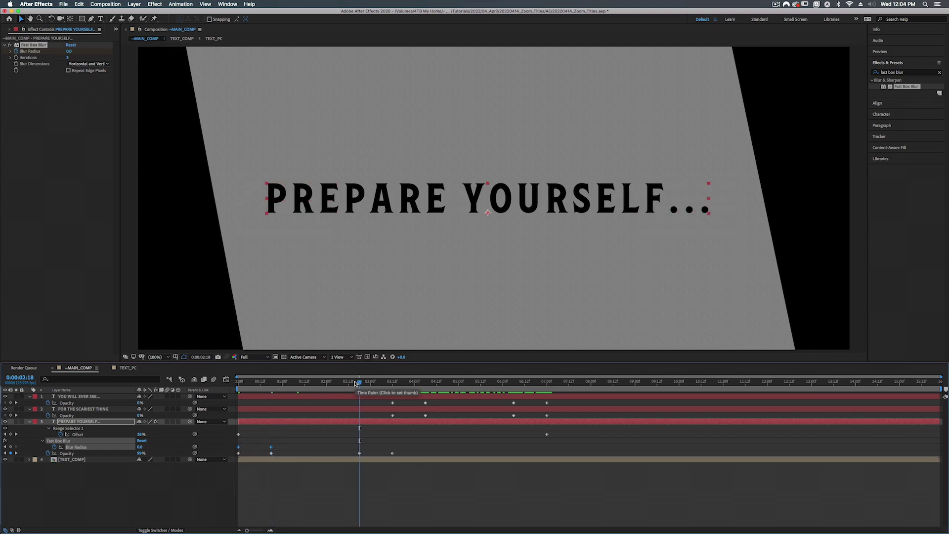
key(super+v)
right_click(393, 447)
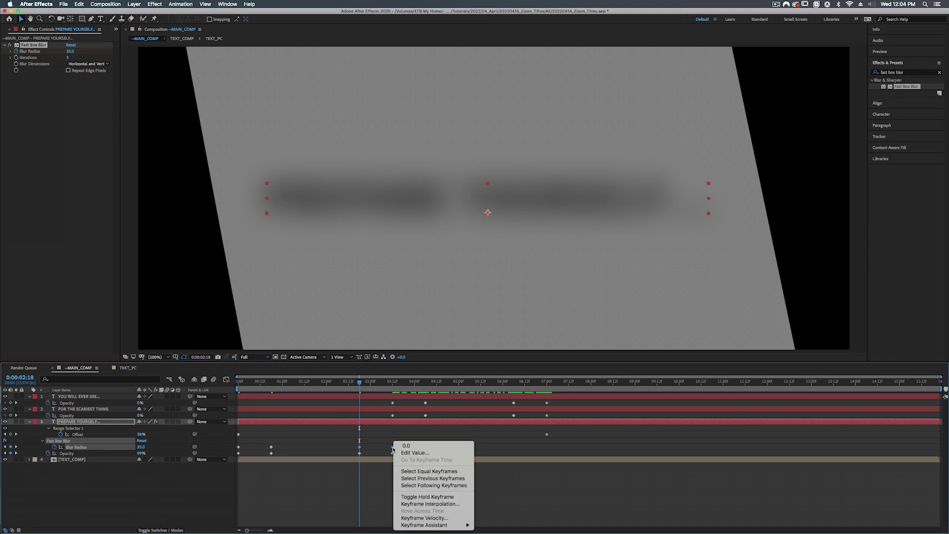
mouse_move(413, 526)
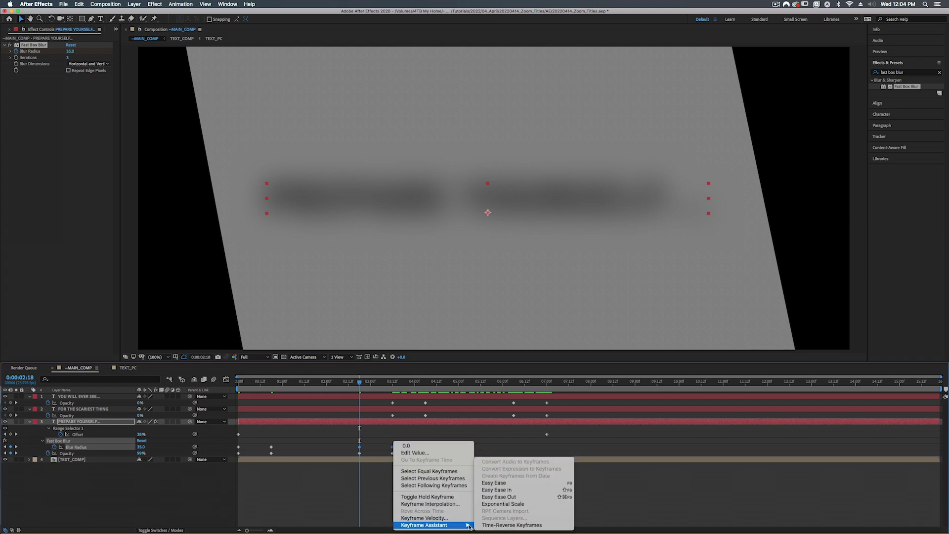
click(511, 525)
drag(359, 382, 332, 381)
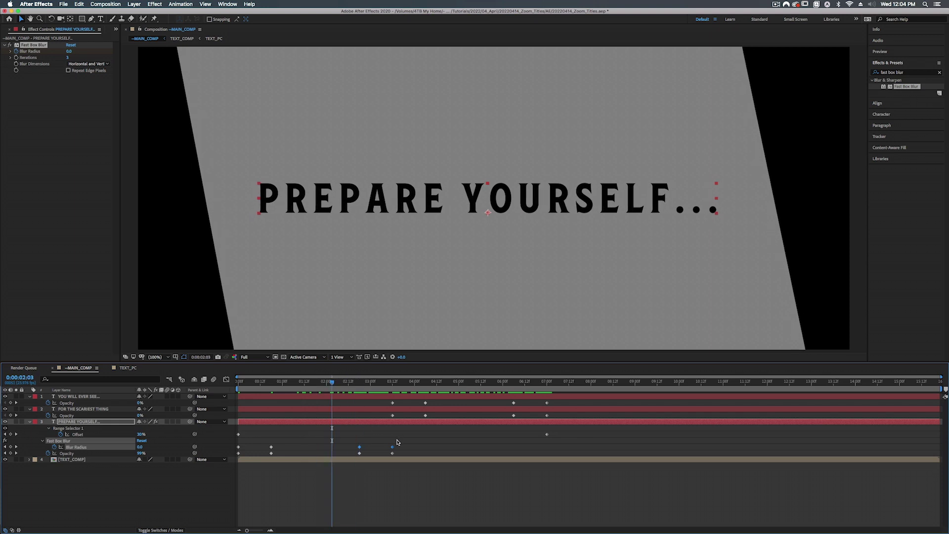
- Copy the keyframed Fast Box Blur to the other two tagline layers starting at 0:00:03:12 and preview the animation
drag(399, 446, 238, 446)
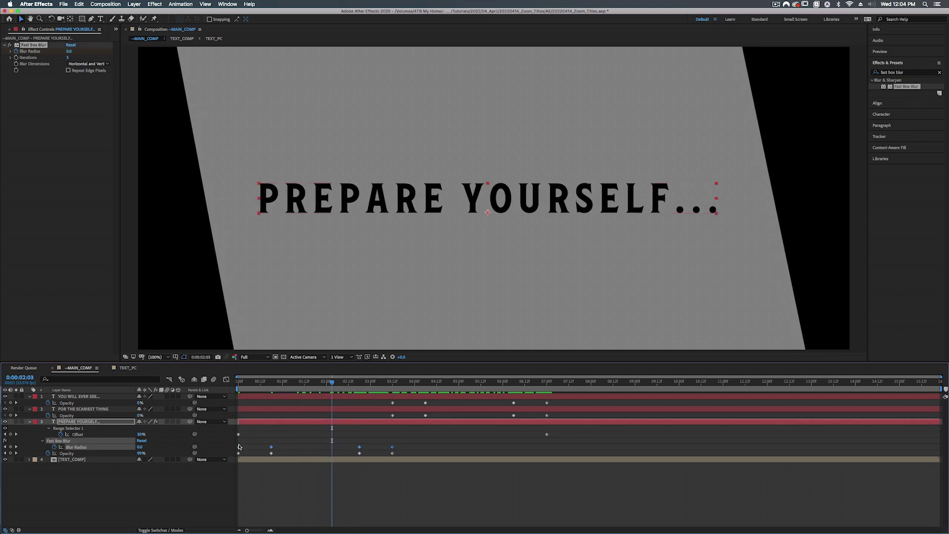
click(395, 382)
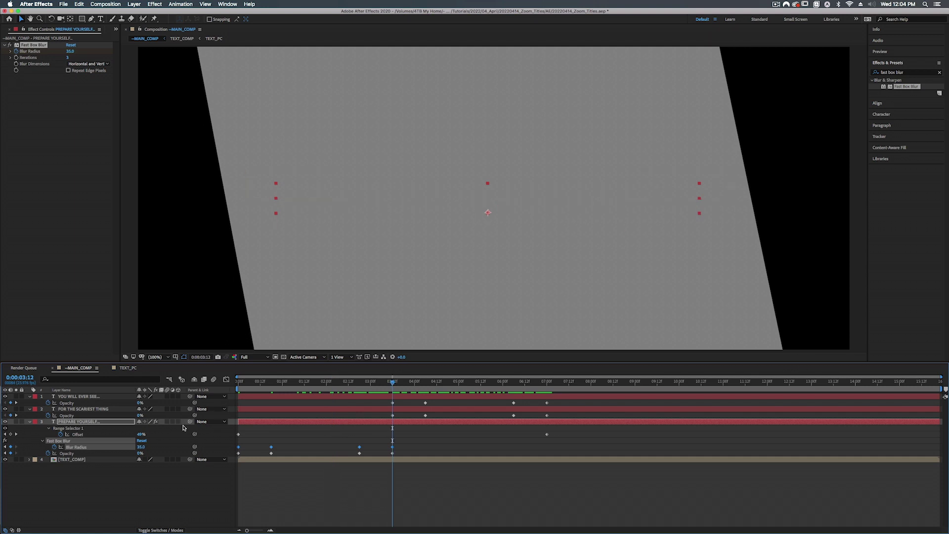
click(43, 46)
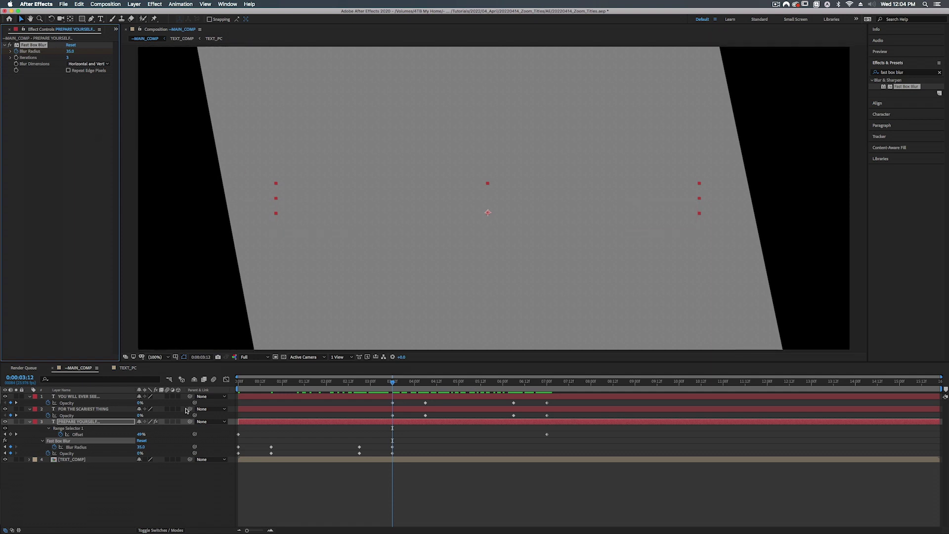
click(62, 398)
shift+click(70, 410)
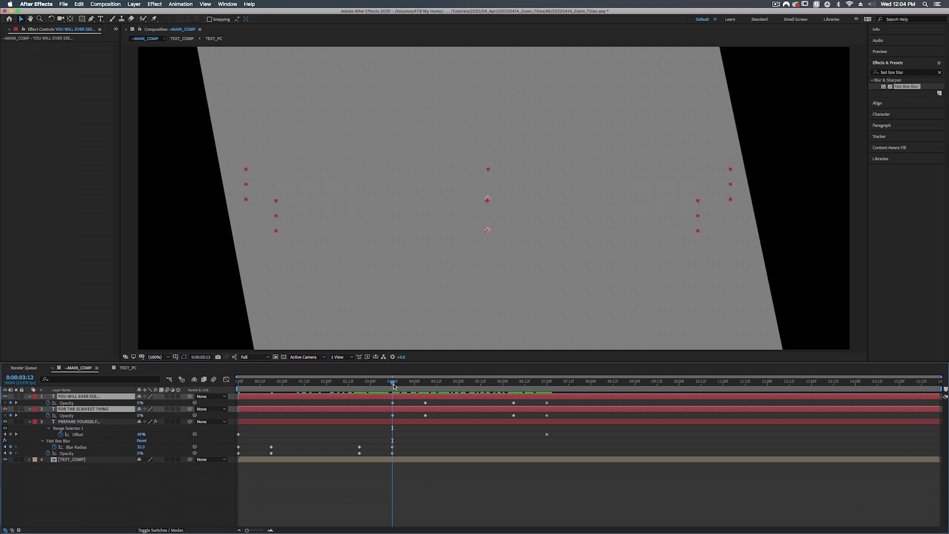
key(super+v)
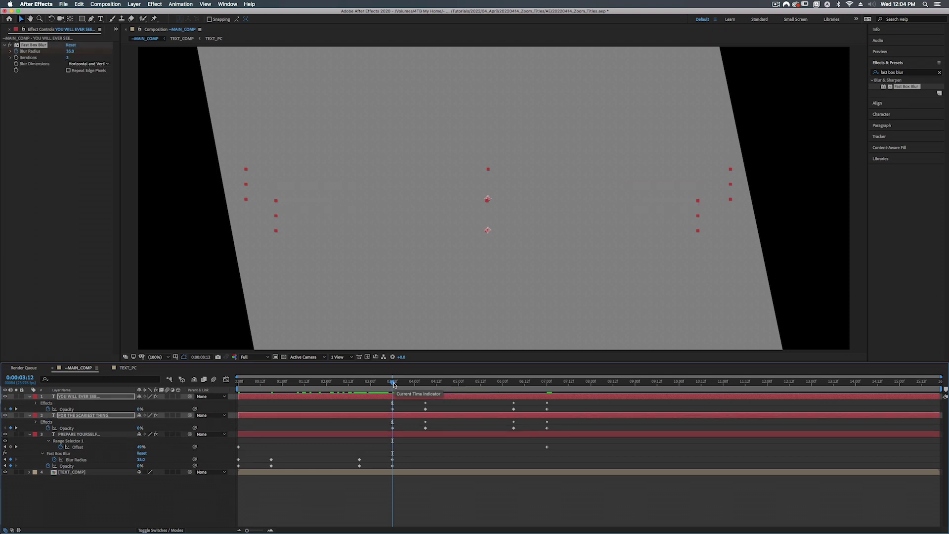
drag(394, 385, 434, 385)
key(space)
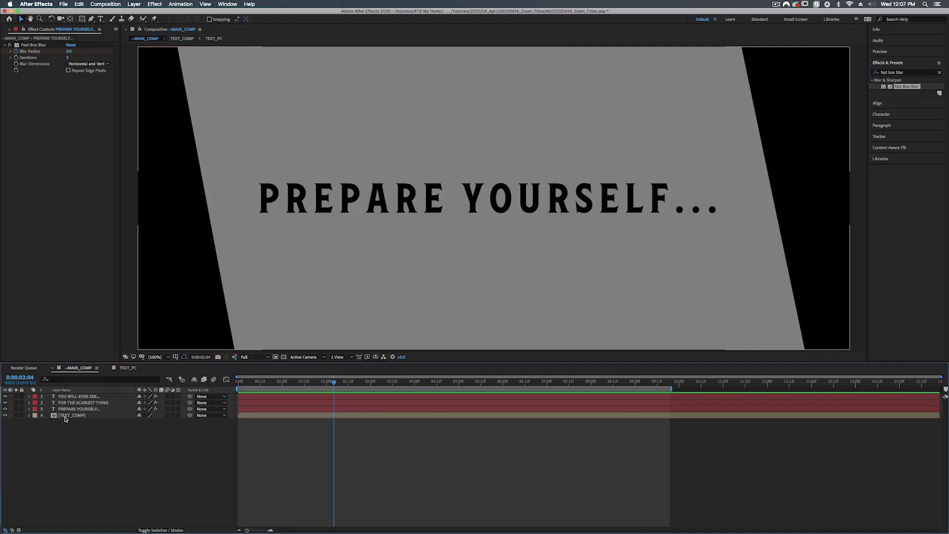
- At 0:00:08:13, duplicate the TEXT_COMP layer and hide the upper copy
drag(333, 385, 616, 386)
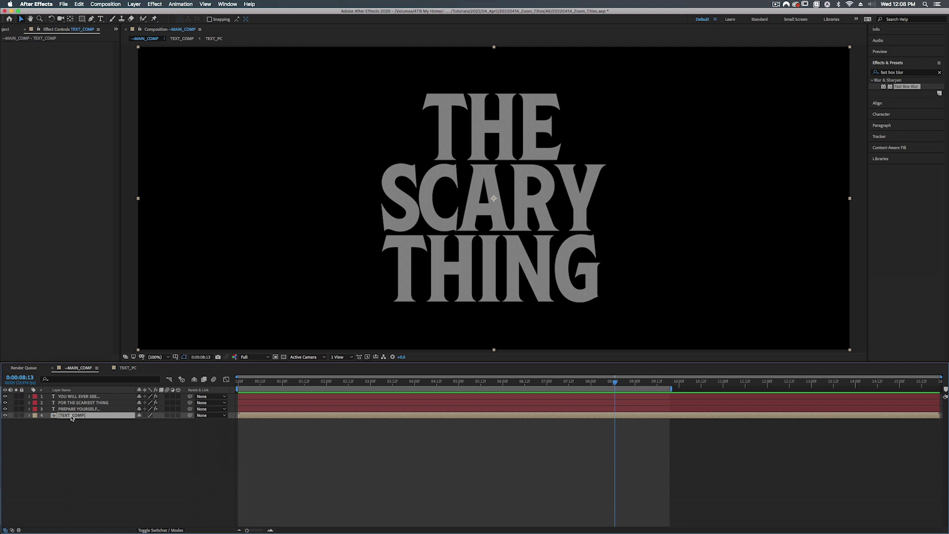
key(super+d)
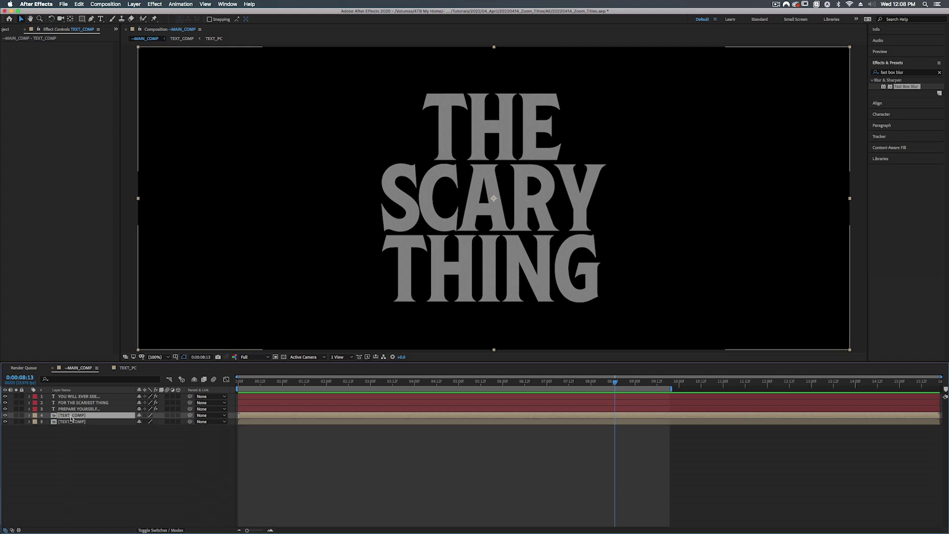
click(5, 416)
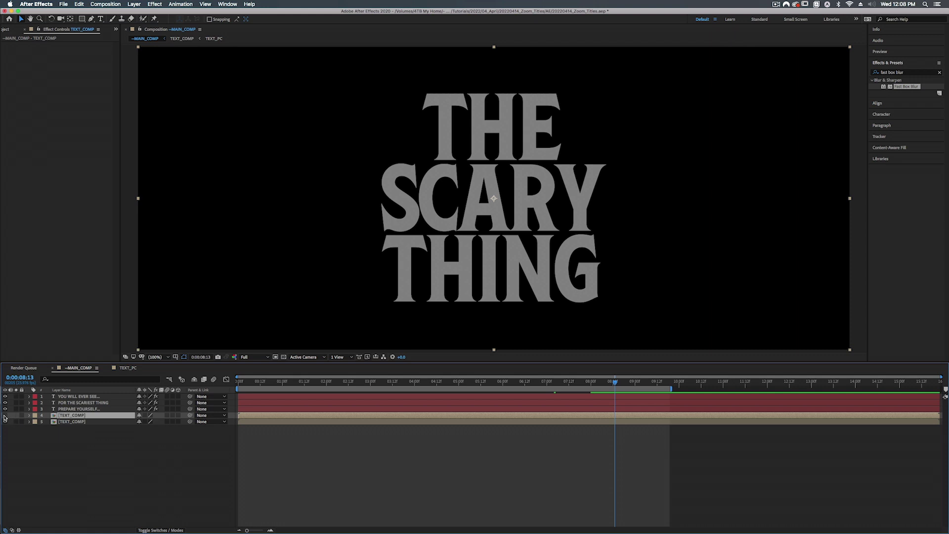
- Apply Fast Box Blur to the lower TEXT_COMP layer with a Blur Radius of 10
click(65, 422)
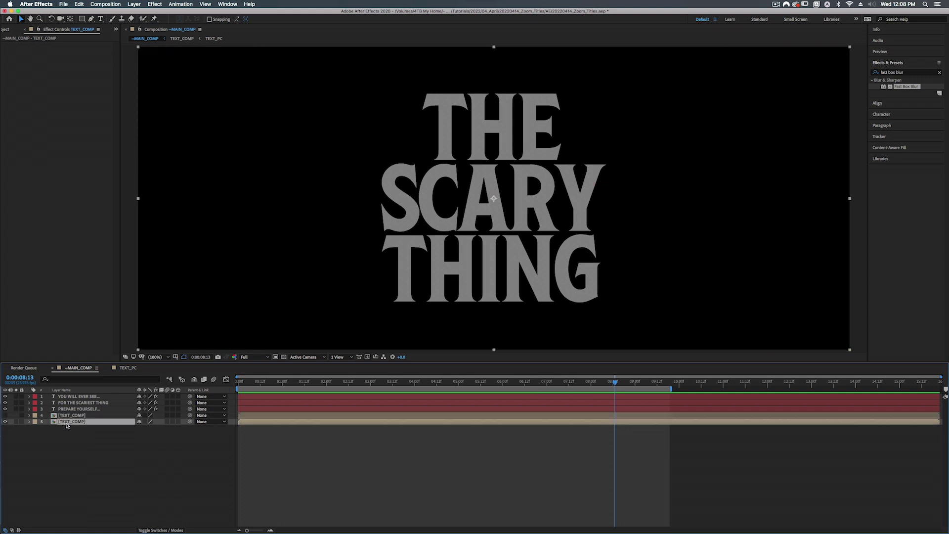
drag(907, 87, 79, 423)
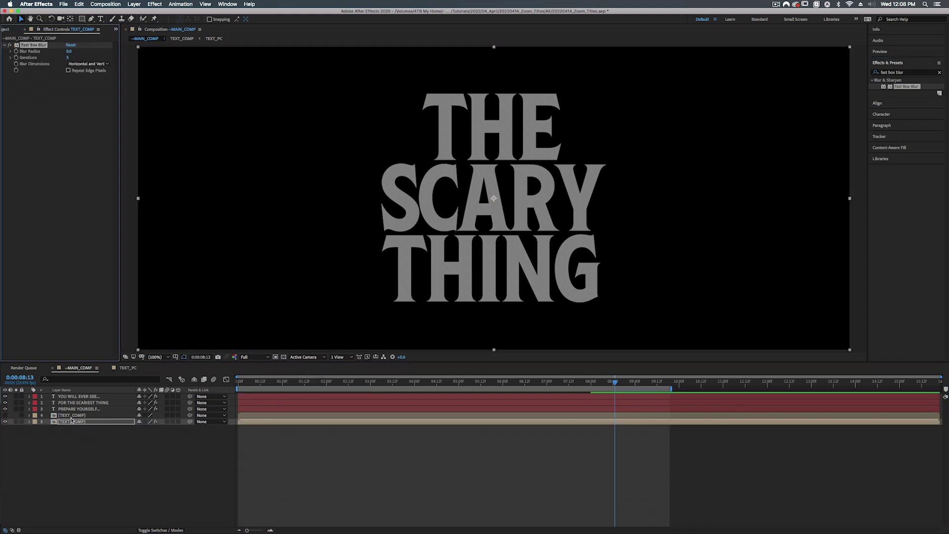
click(71, 52)
text(10)
key(Return)
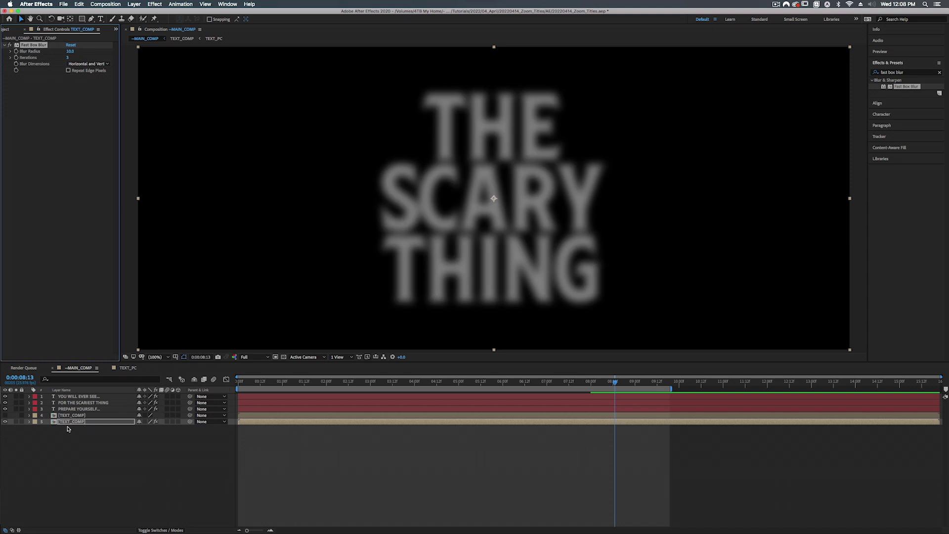
- Set the lower TEXT_COMP layer's track matte to Alpha Matte, using the copy above it
click(160, 531)
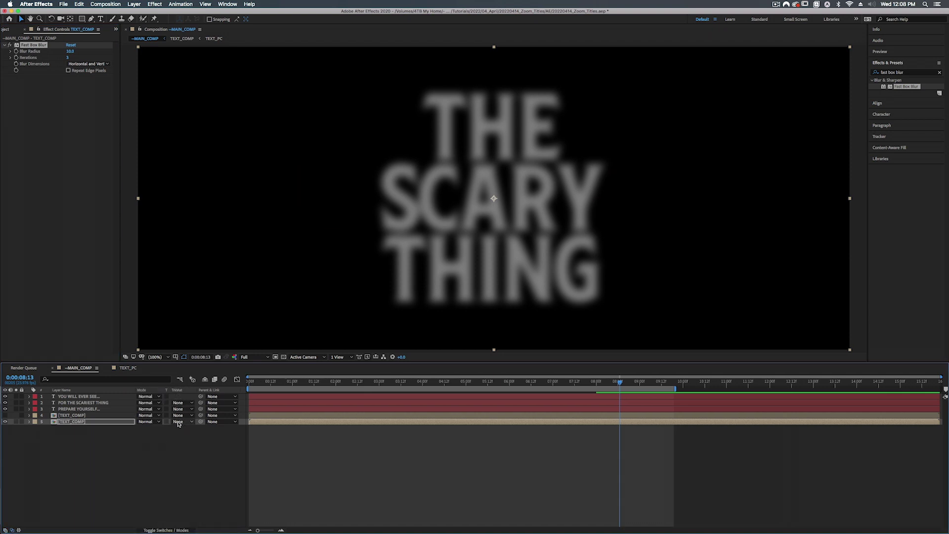
click(179, 423)
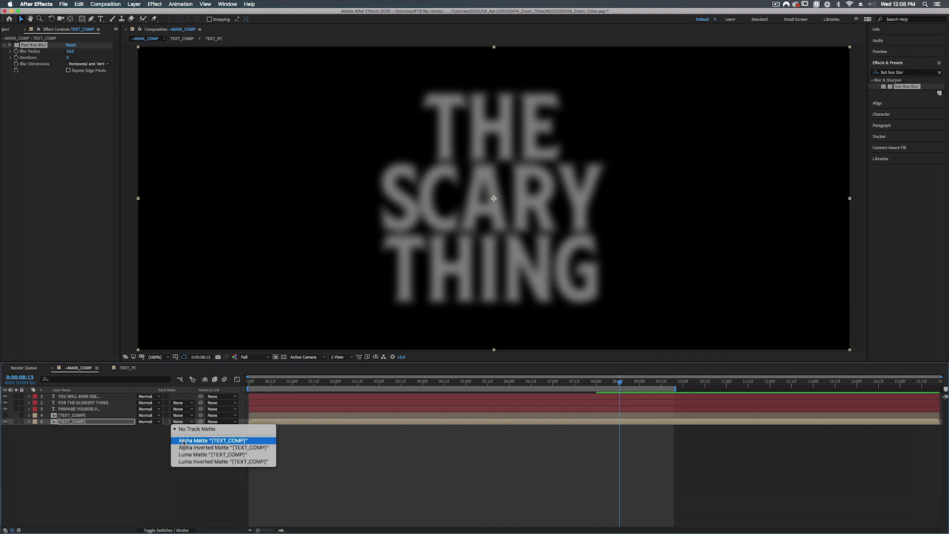
click(184, 440)
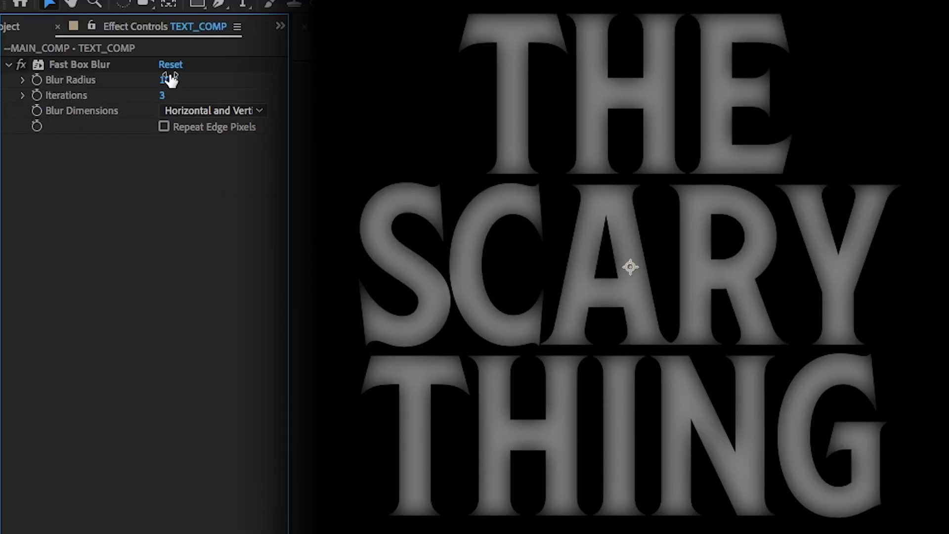
- Compare nearby Blur Radius values on the lower TEXT_COMP layer and set the radius to 9
click(169, 79)
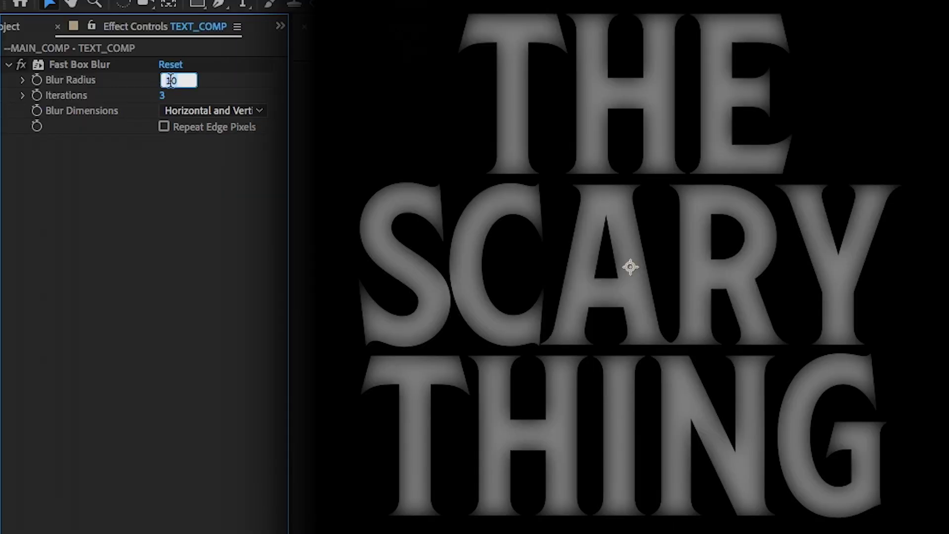
text(6)
key(Up)
key(Up)
key(Up)
key(Up)
key(Up)
key(Up)
key(Up)
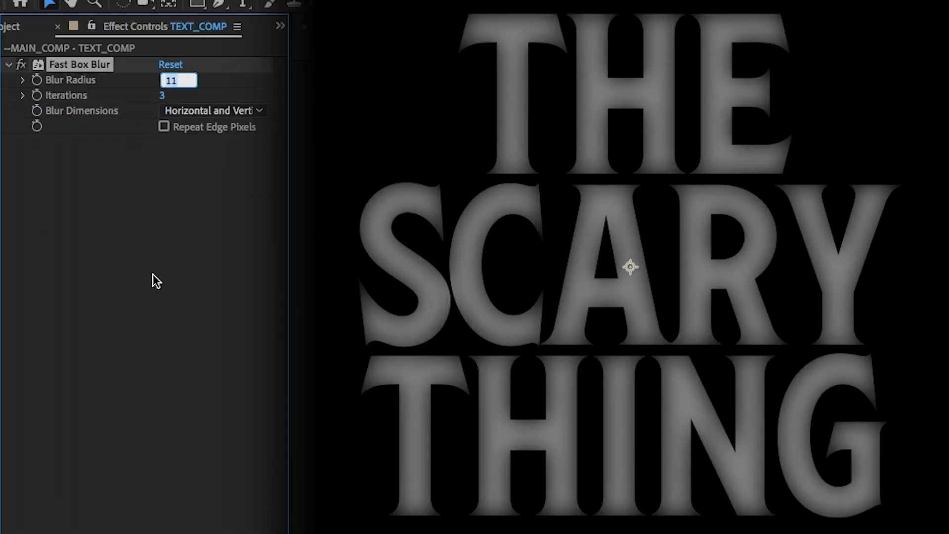
key(Down)
key(Down)
key(Down)
key(Down)
key(Down)
key(Down)
key(Down)
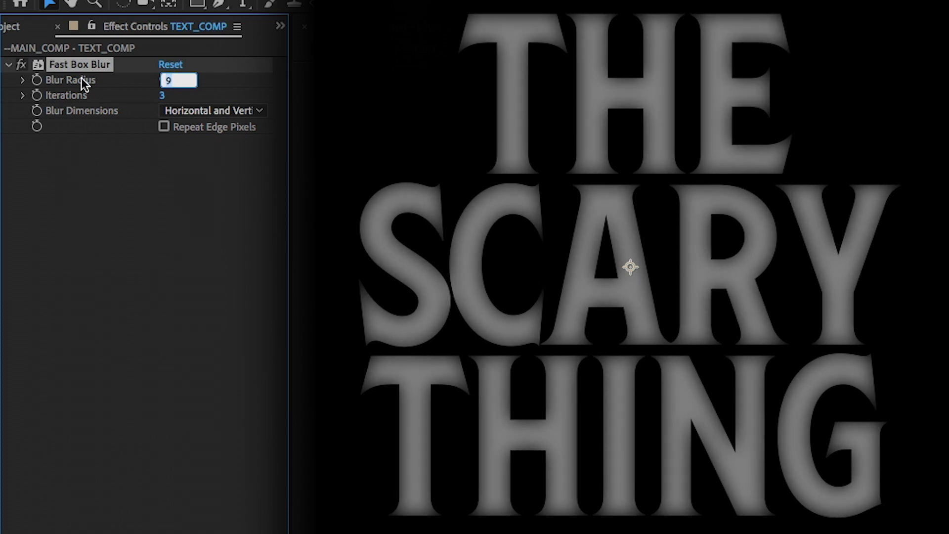
click(81, 410)
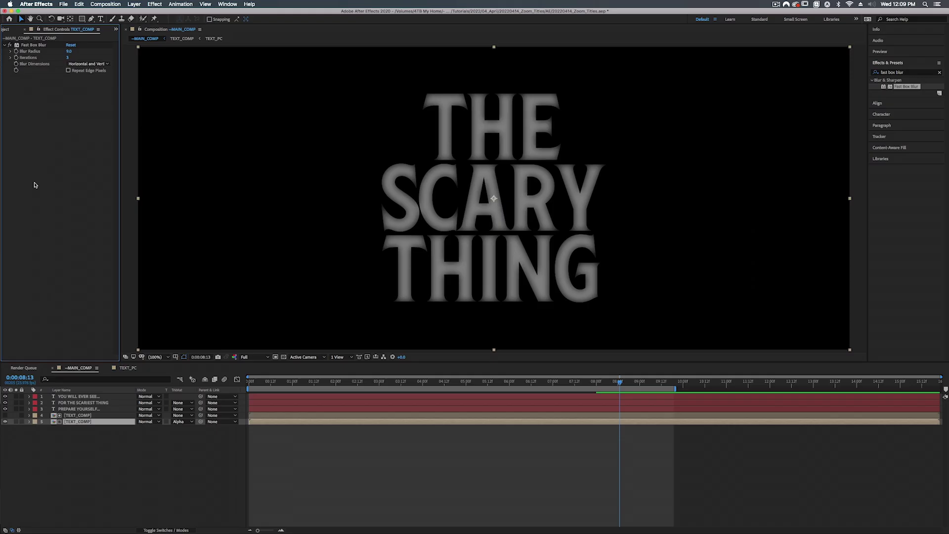
- Create an adjustment layer above all the other layers and apply the Stylize Glow effect to it
click(81, 397)
right_click(94, 486)
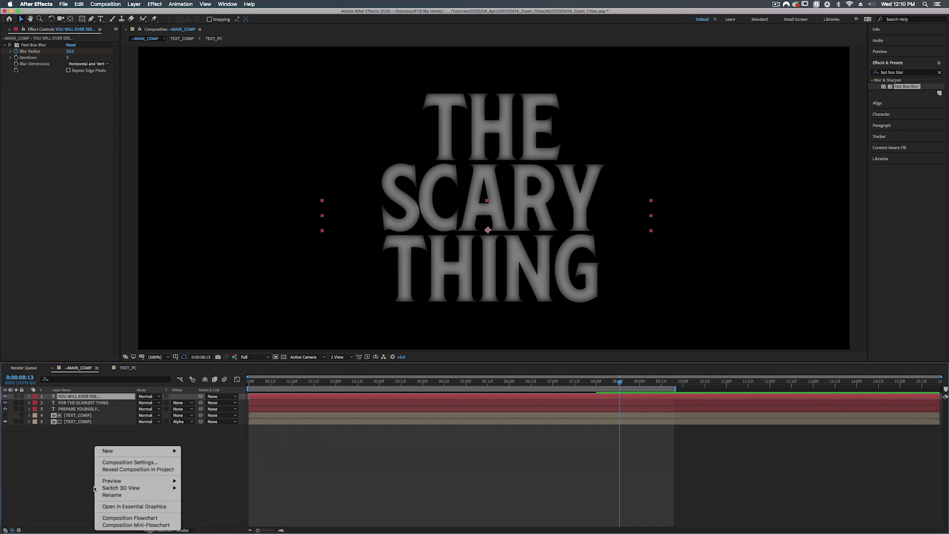
mouse_move(139, 451)
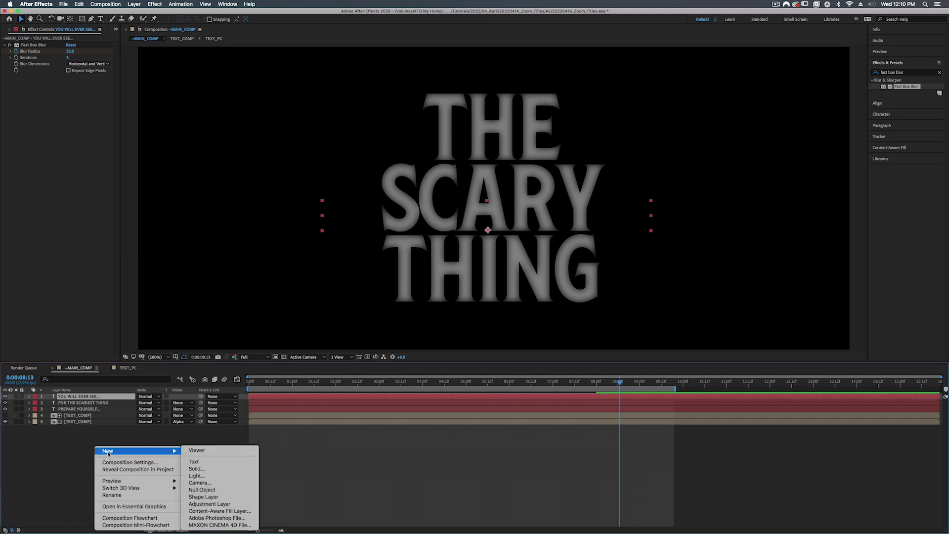
click(210, 504)
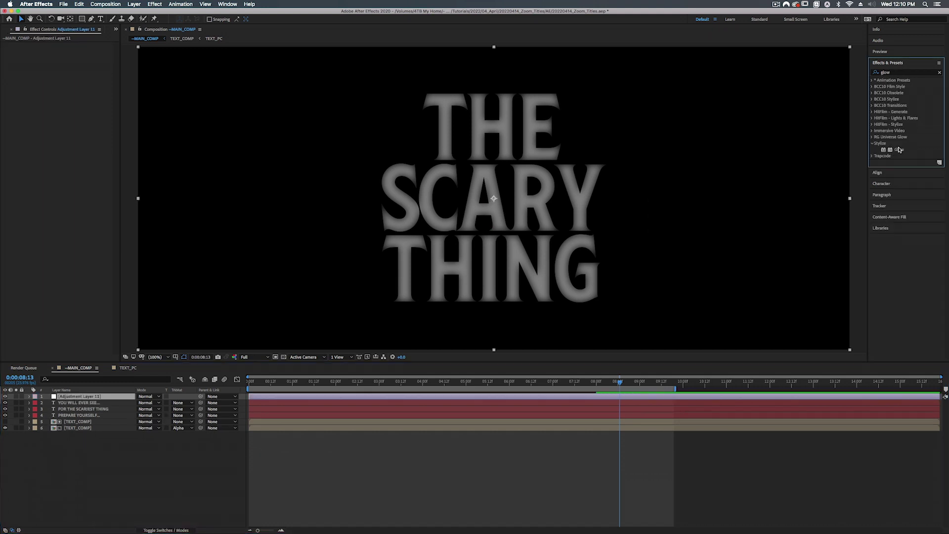
drag(901, 153, 58, 119)
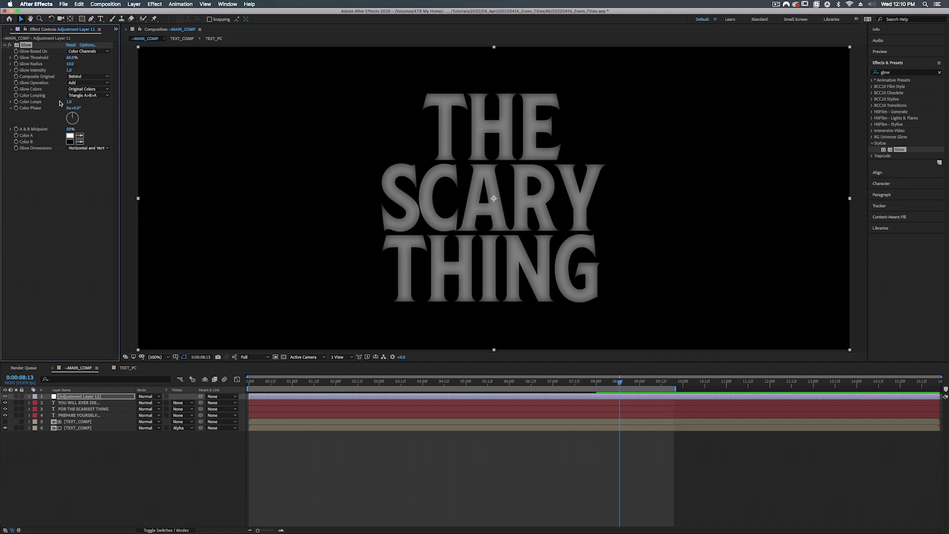
- On the adjustment layer's Glow, set the Glow Threshold to 0%, Glow Radius to 20 and Glow Intensity to 0.1
click(69, 64)
key(Return)
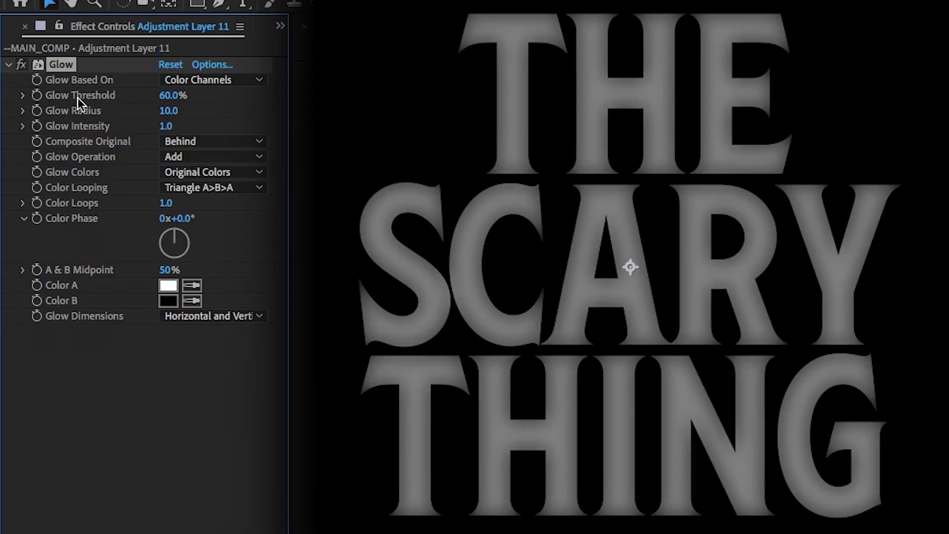
drag(166, 99, 136, 99)
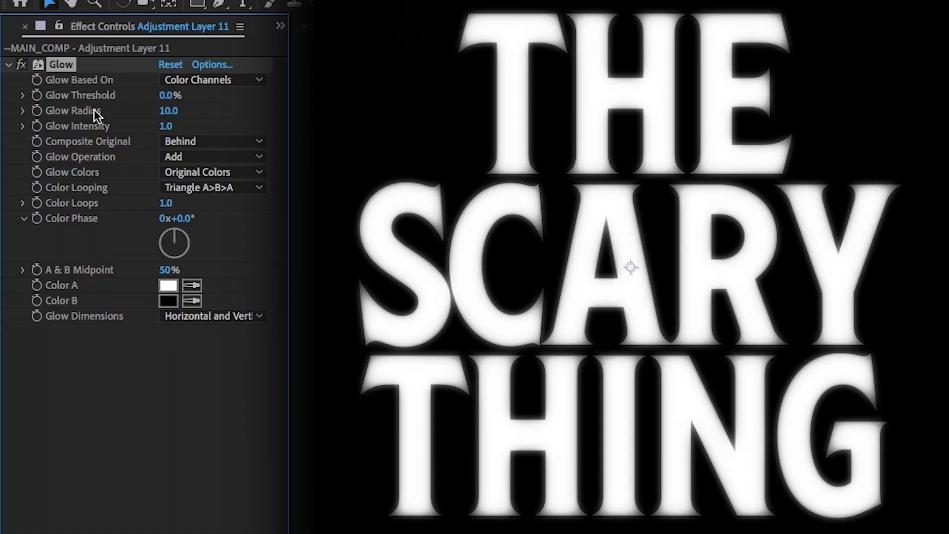
click(168, 111)
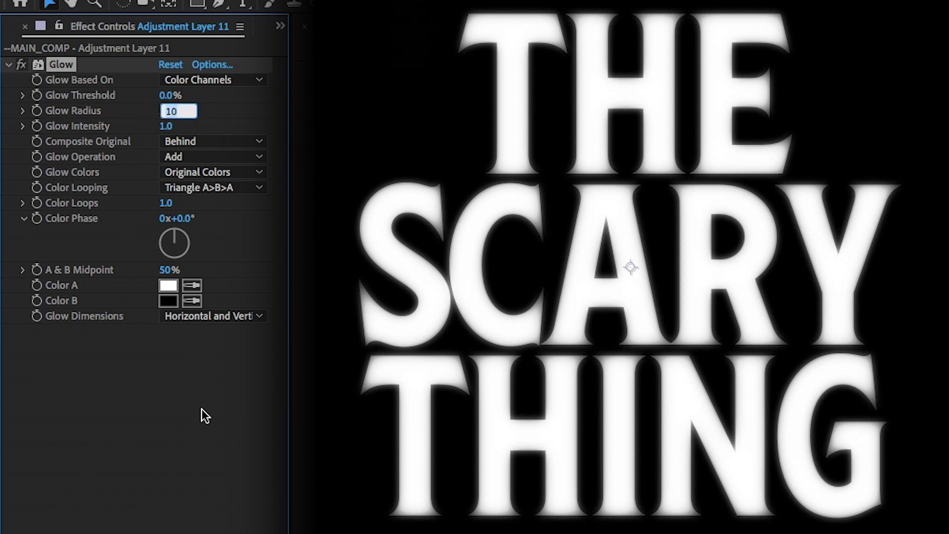
text(20)
key(Return)
click(165, 127)
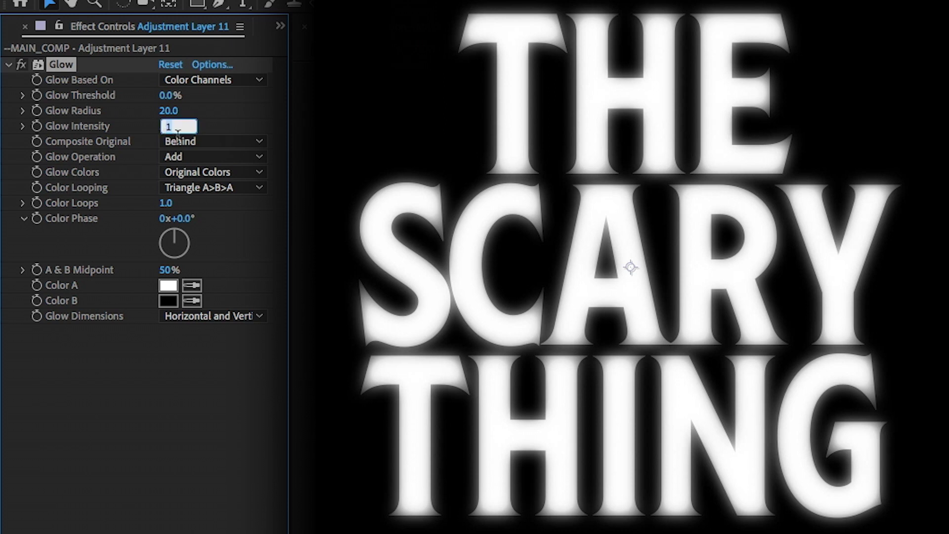
text(.1)
key(Return)
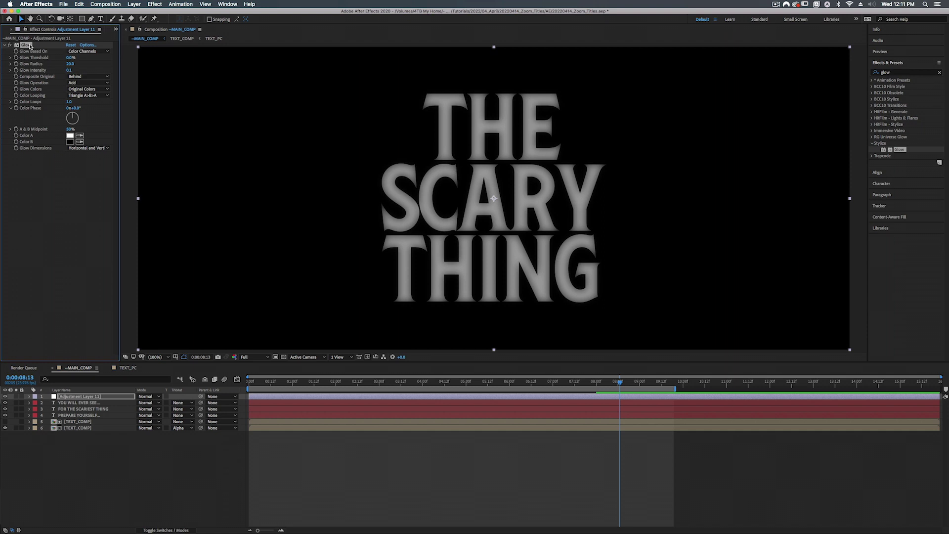
- Duplicate the Glow effect on the adjustment layer and set the copy's Glow Radius to 60
key(ctrl+d)
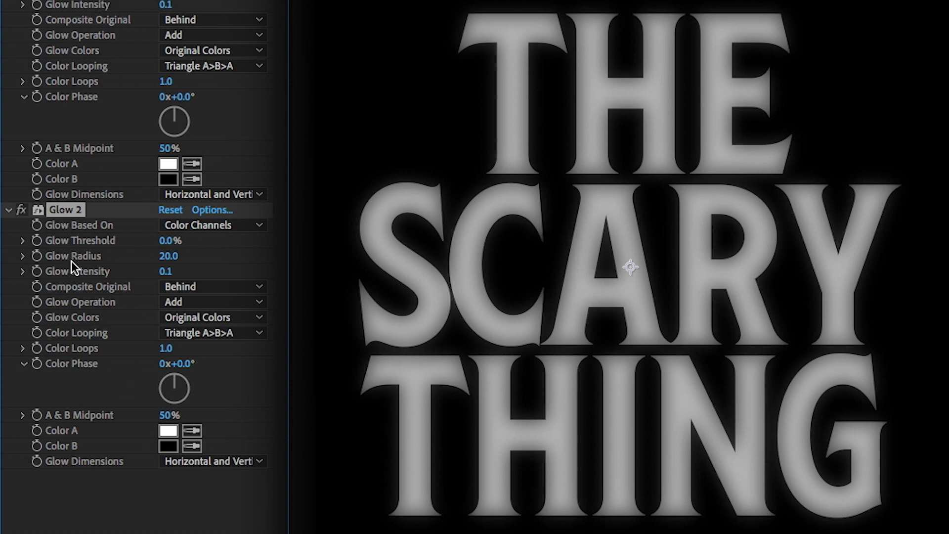
click(159, 256)
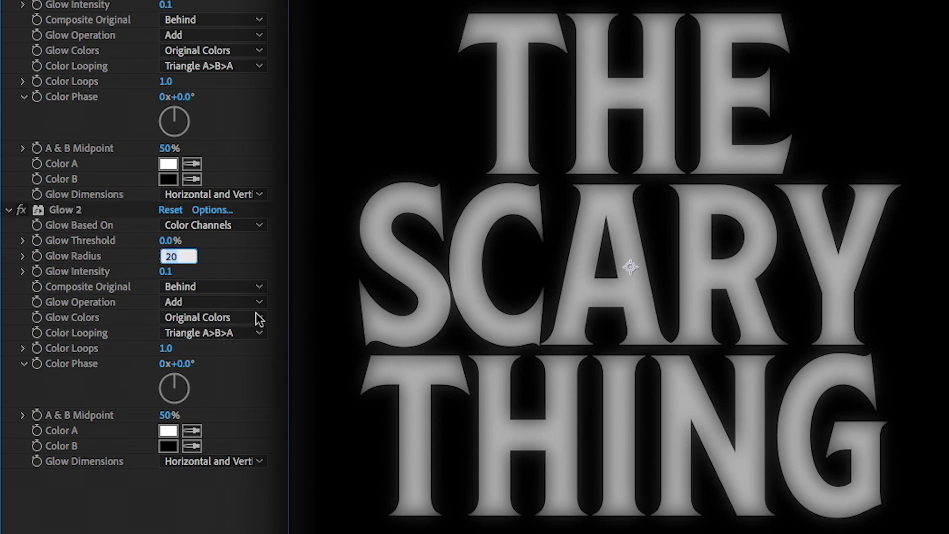
text(60)
key(Return)
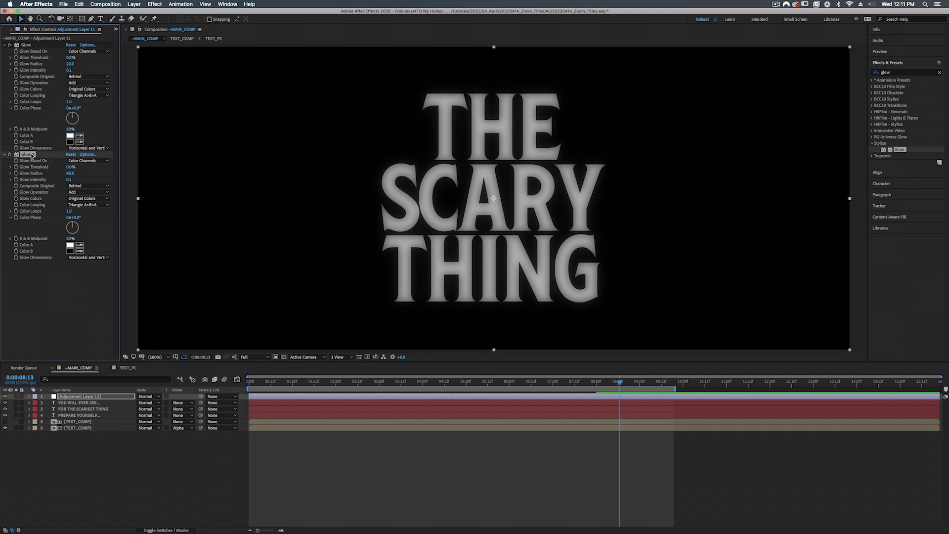
- Duplicate the second Glow effect and set the new copy's Glow Radius to 180
key(ctrl+d)
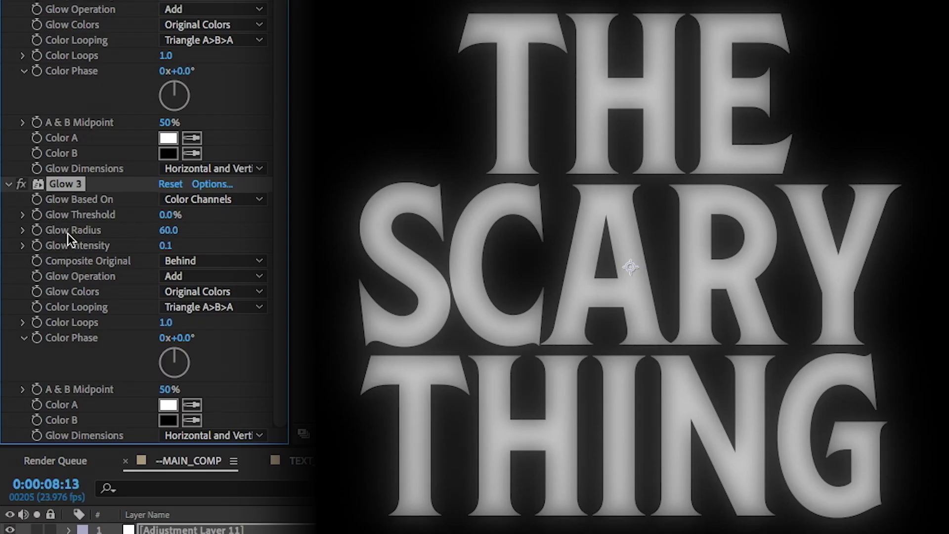
click(168, 230)
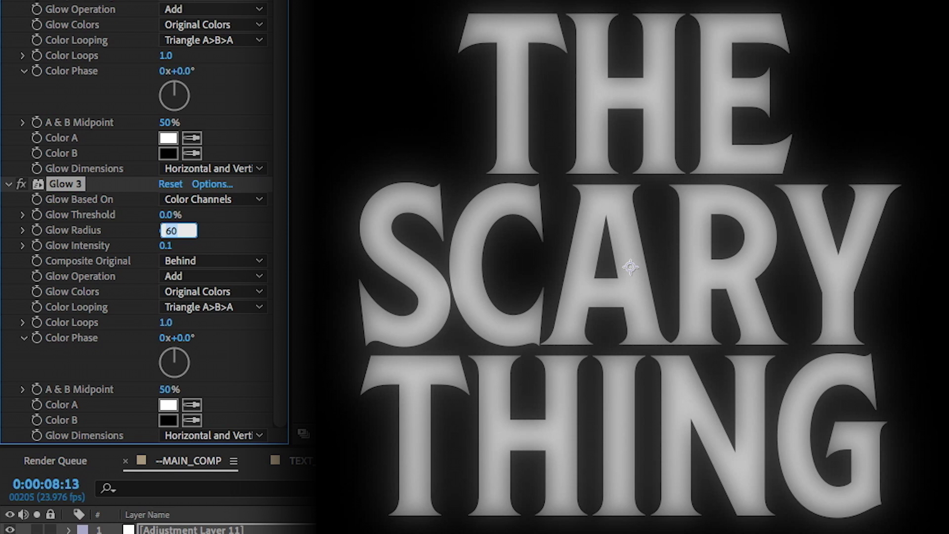
text(180)
key(Return)
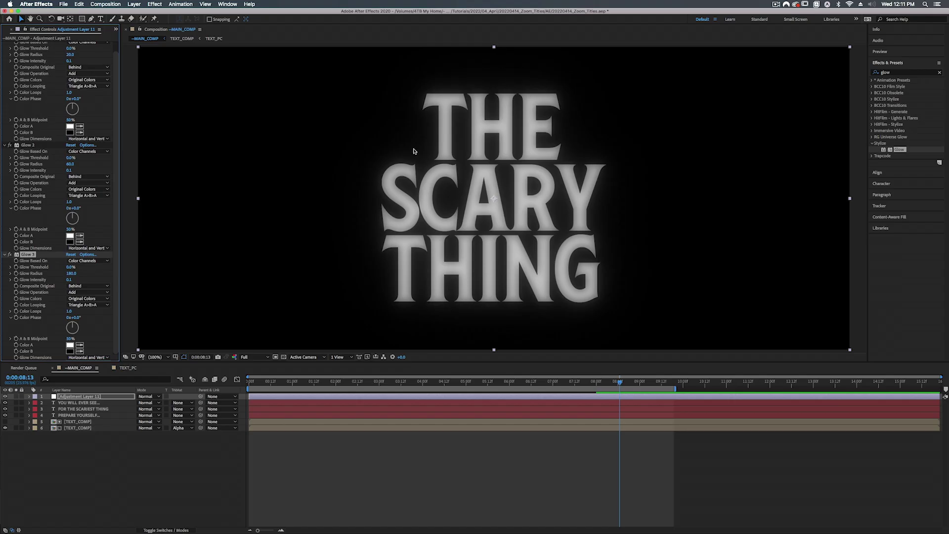
- Collapse the settings of all three Glow effects on the adjustment layer
scroll(7, 48, up, 1)
click(5, 45)
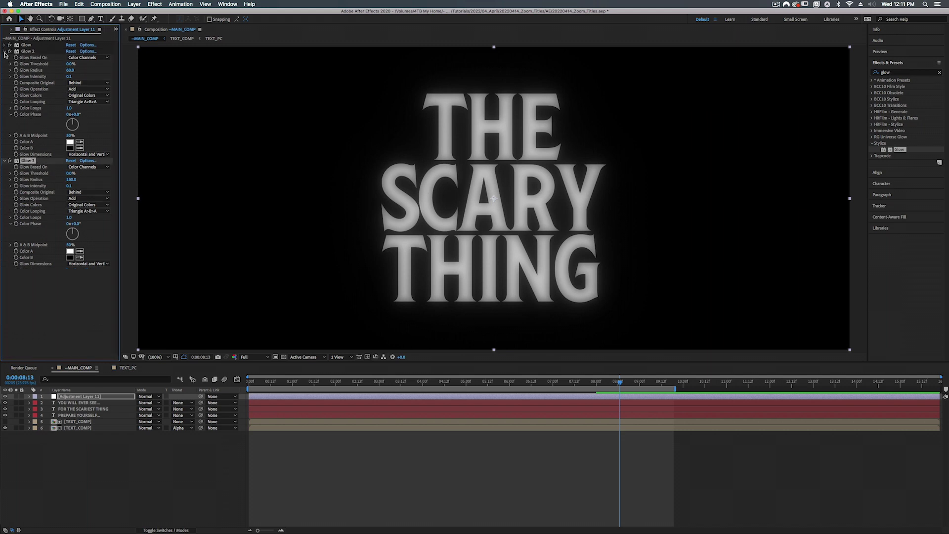
click(4, 52)
click(5, 58)
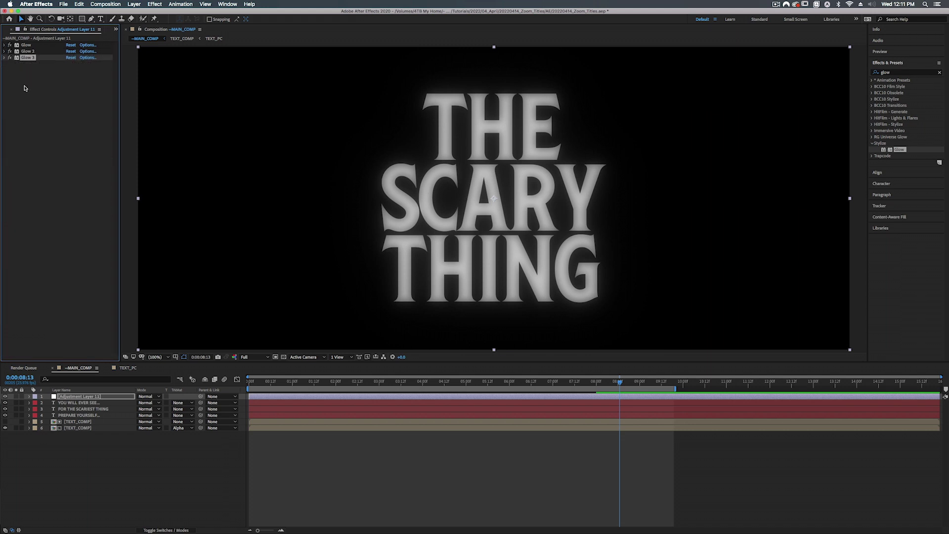
- Find the VC Color Vibrance effect and apply it to the adjustment layer below the three Glow effects
click(904, 74)
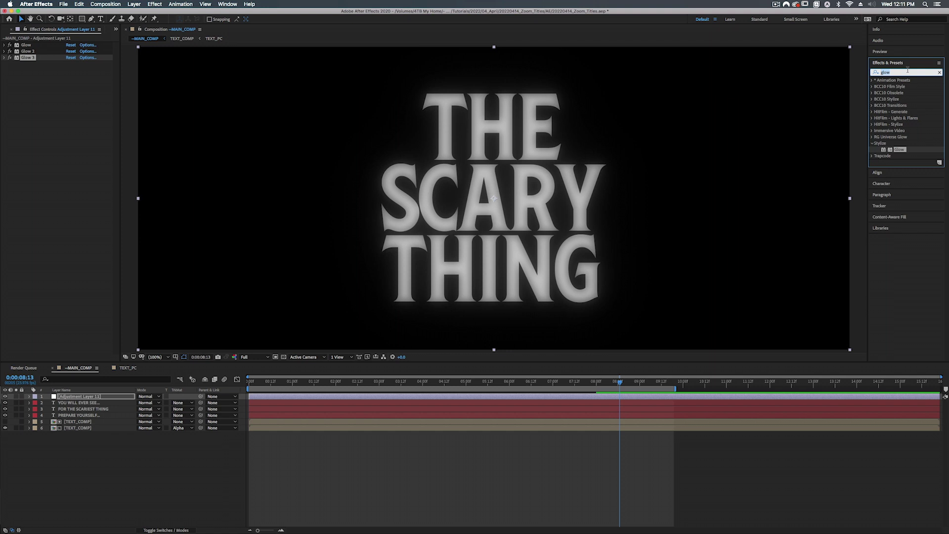
text(vc color vi)
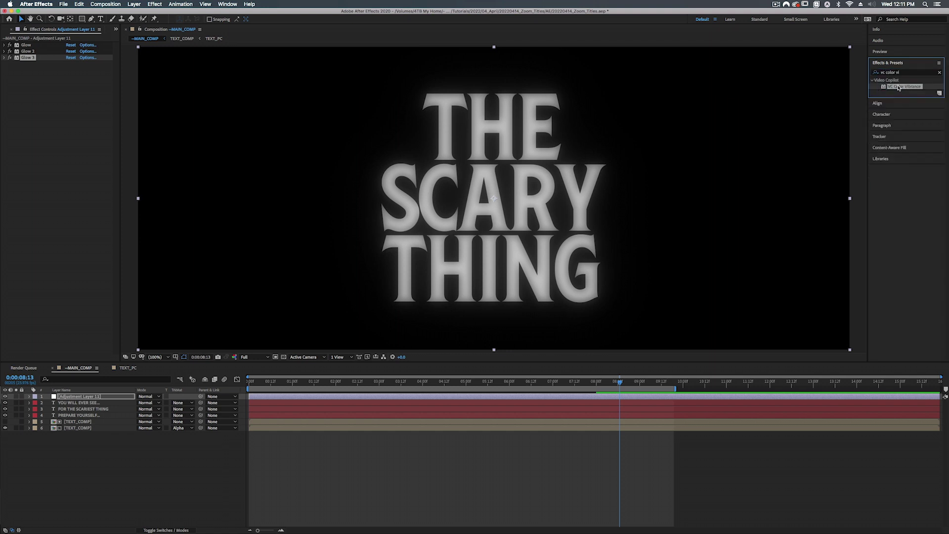
drag(904, 89, 36, 104)
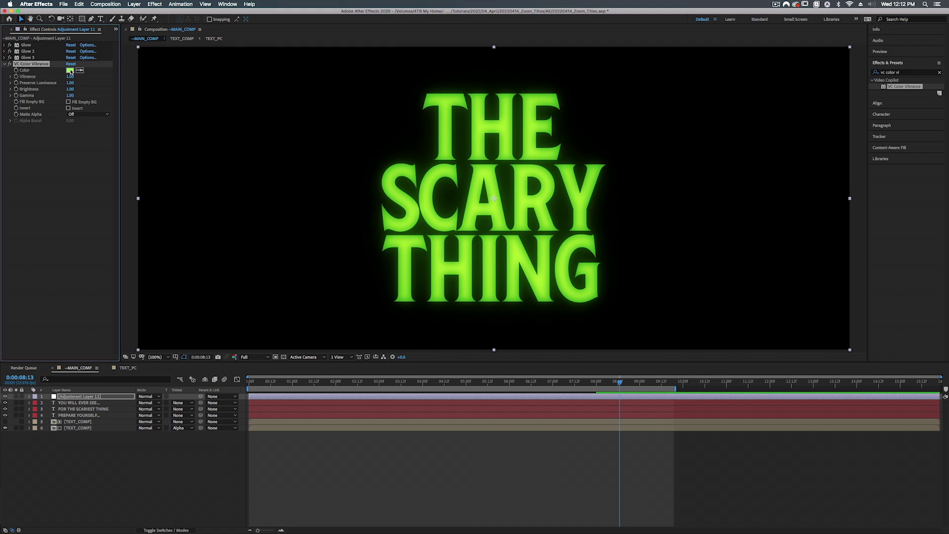
- Change the VC Color Vibrance color to orange, FFA300
click(71, 72)
click(112, 113)
drag(113, 112, 107, 115)
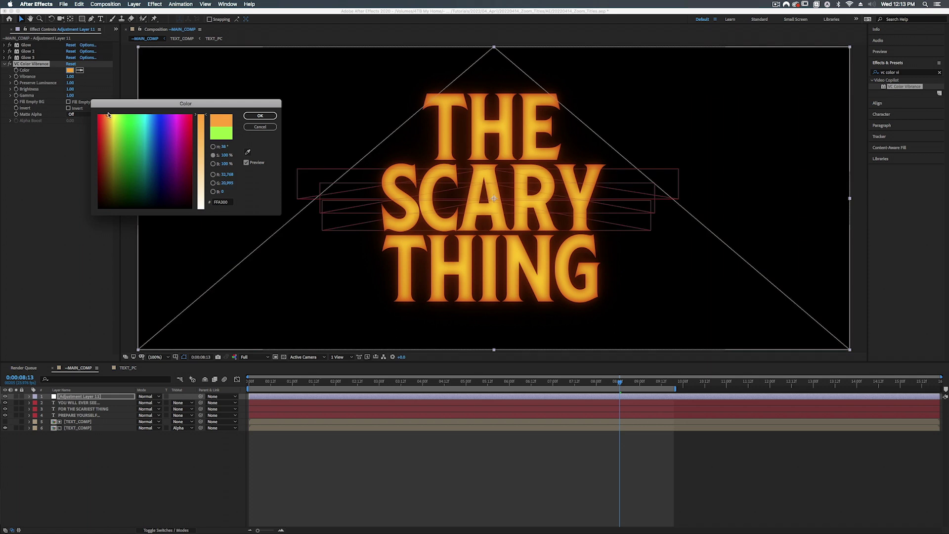
click(260, 117)
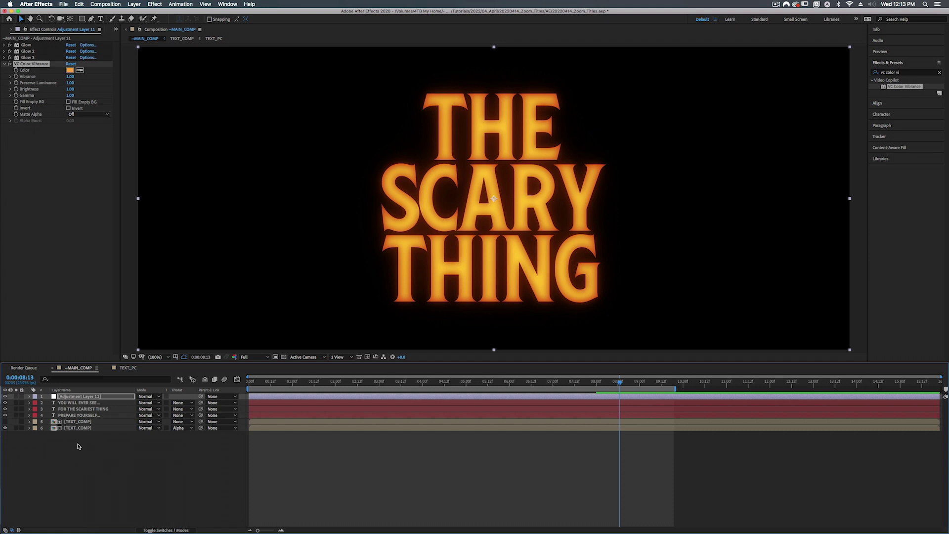
- Create a black comp-size solid named BG, send it to the bottom of the layer stack, and compare the glow with it hidden and shown
right_click(93, 447)
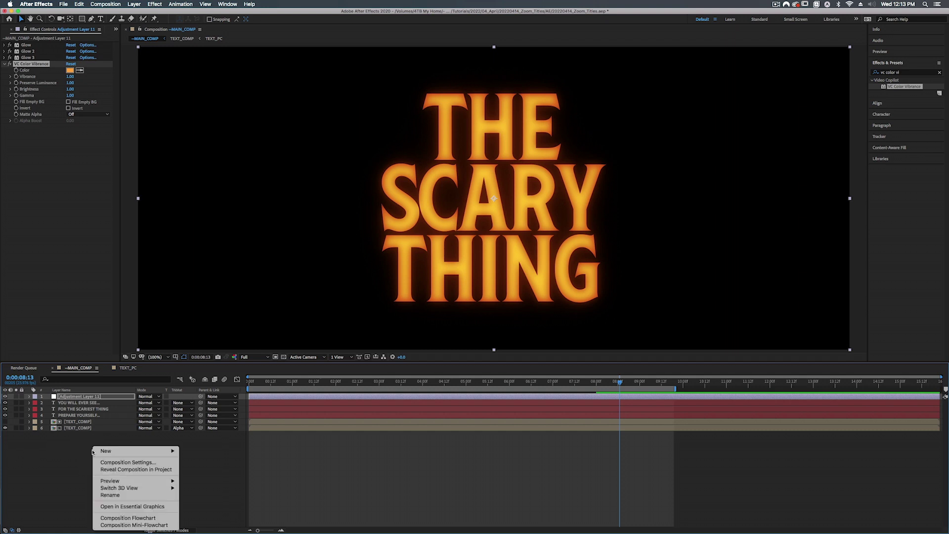
mouse_move(105, 452)
click(195, 468)
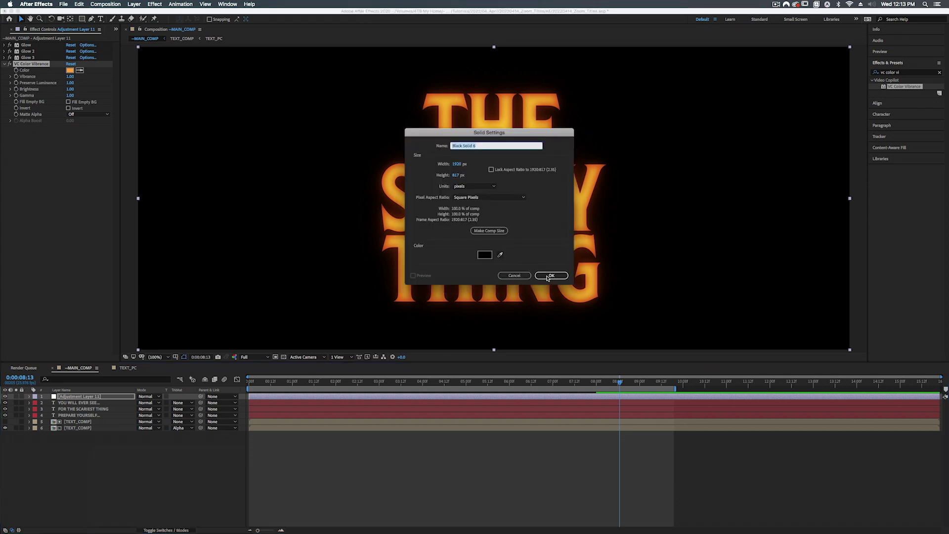
text(BG)
key(Return)
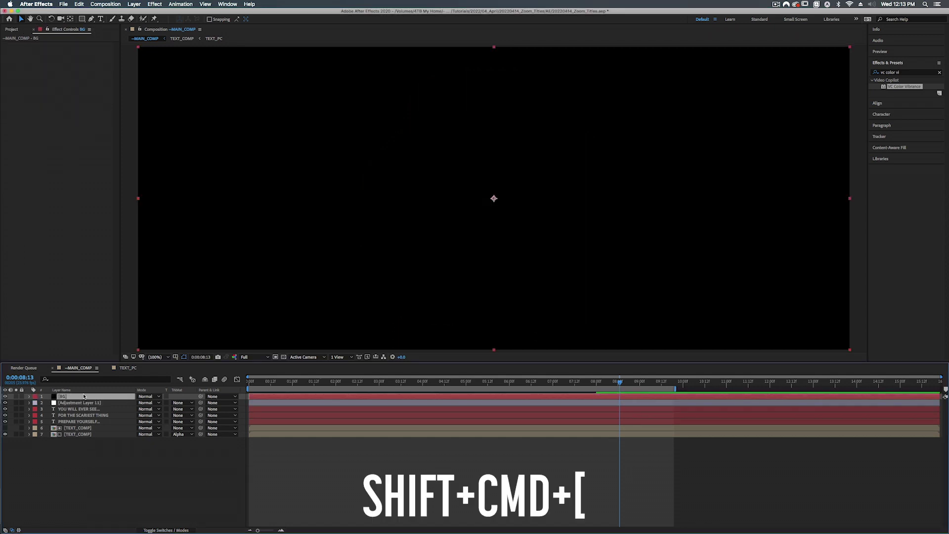
key(shift+super+bracketleft)
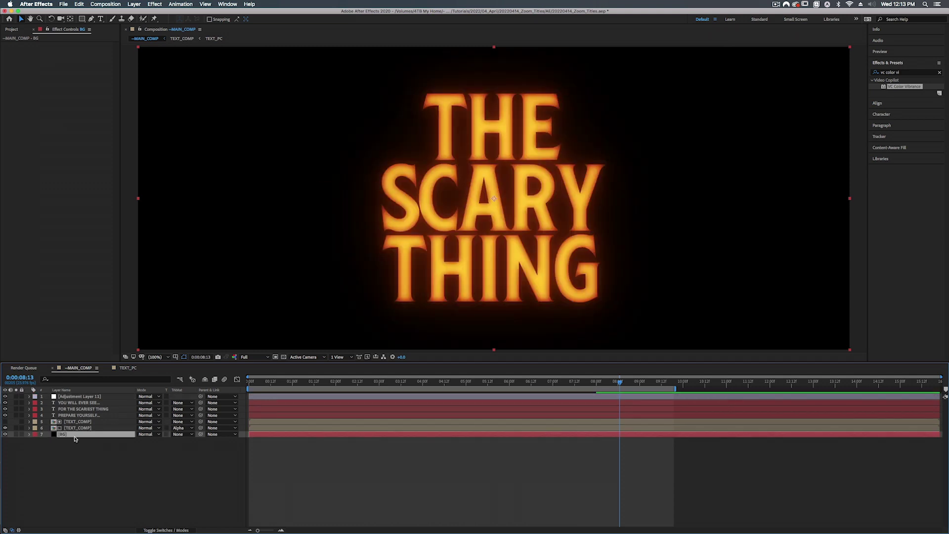
click(5, 434)
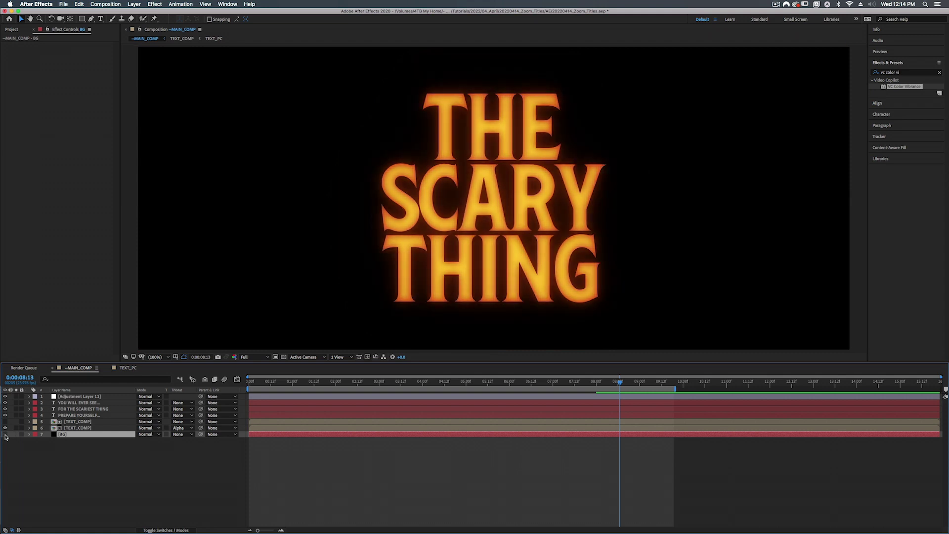
click(85, 397)
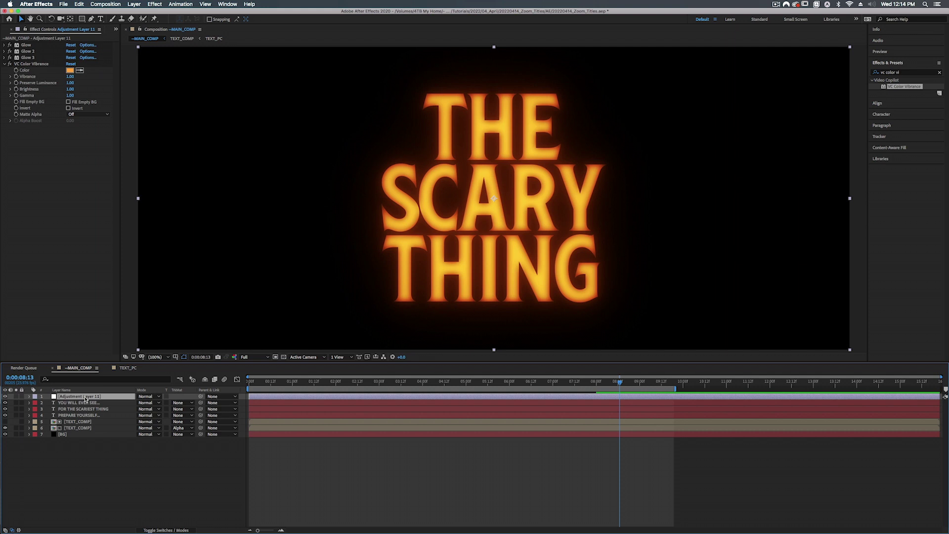
- Add the expression wiggle(10,20) to the Opacity of the lower TEXT_COMP layer
click(74, 429)
key(t)
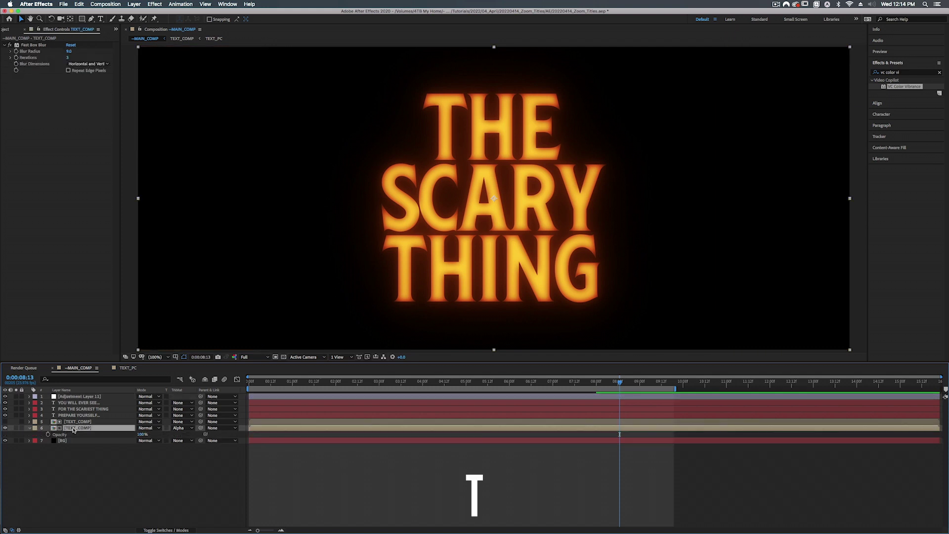
alt+click(48, 436)
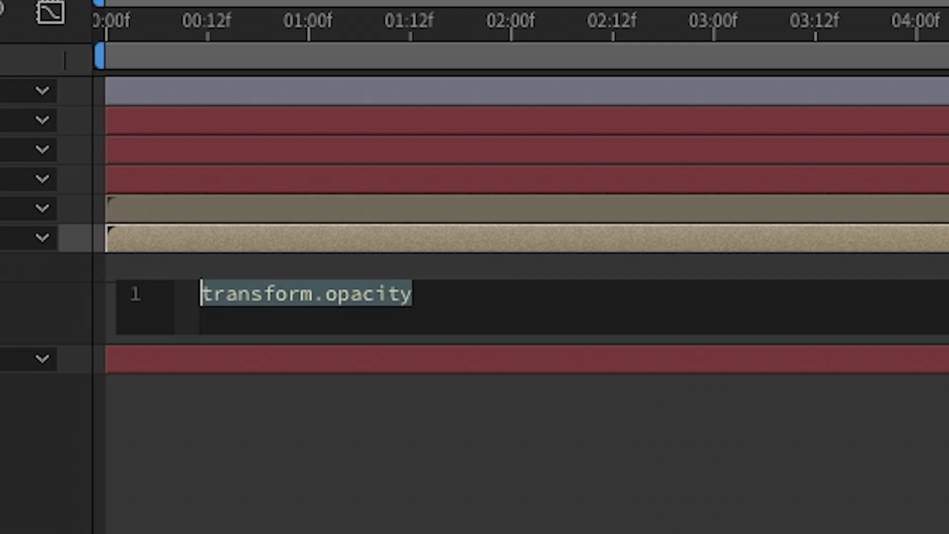
text(wiggle)
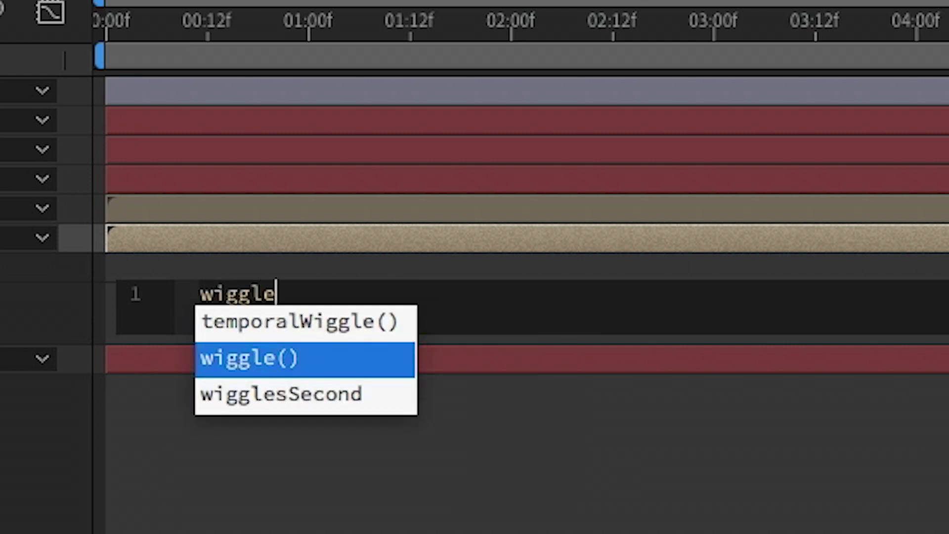
key(Return)
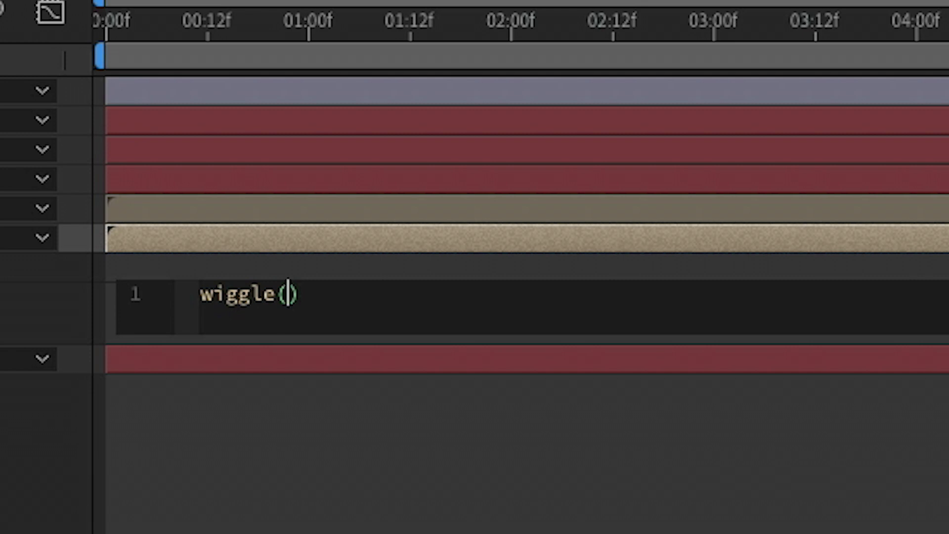
text(10)
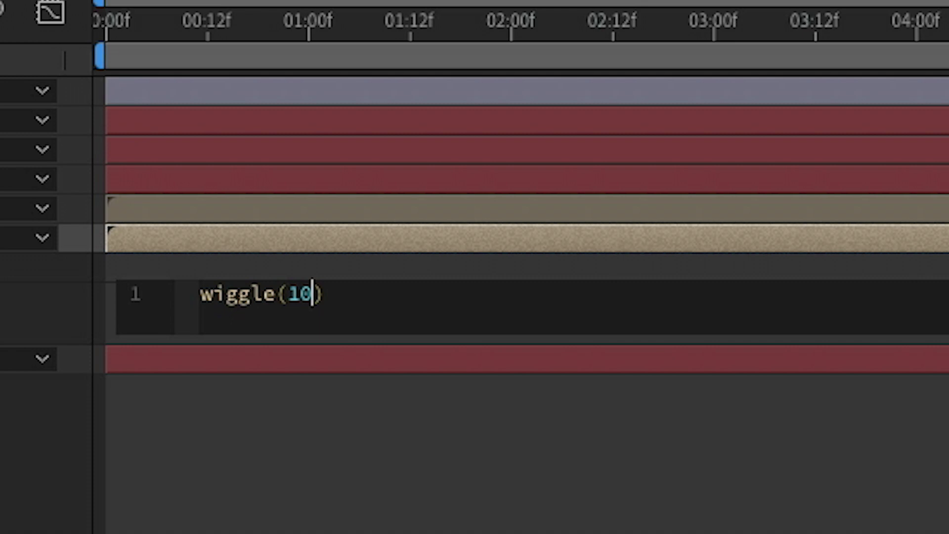
text(,)
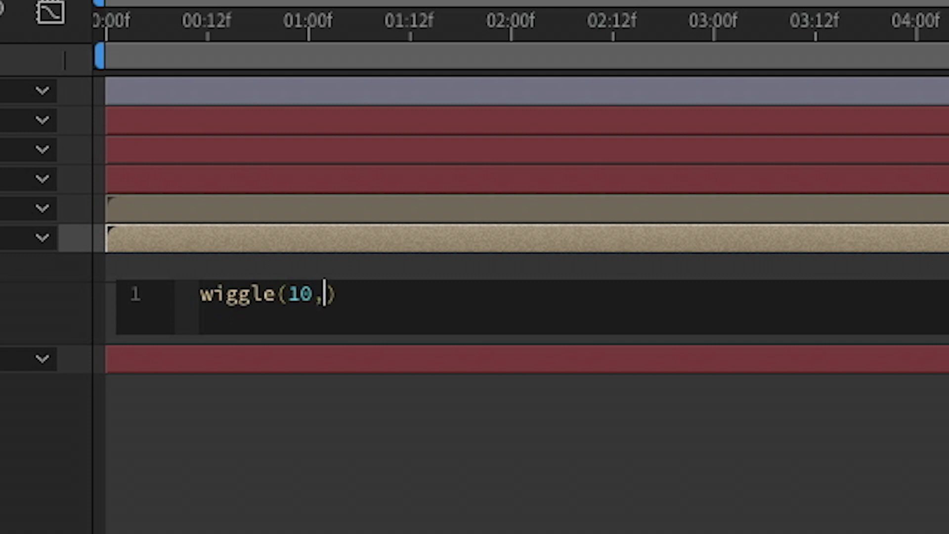
text(20)
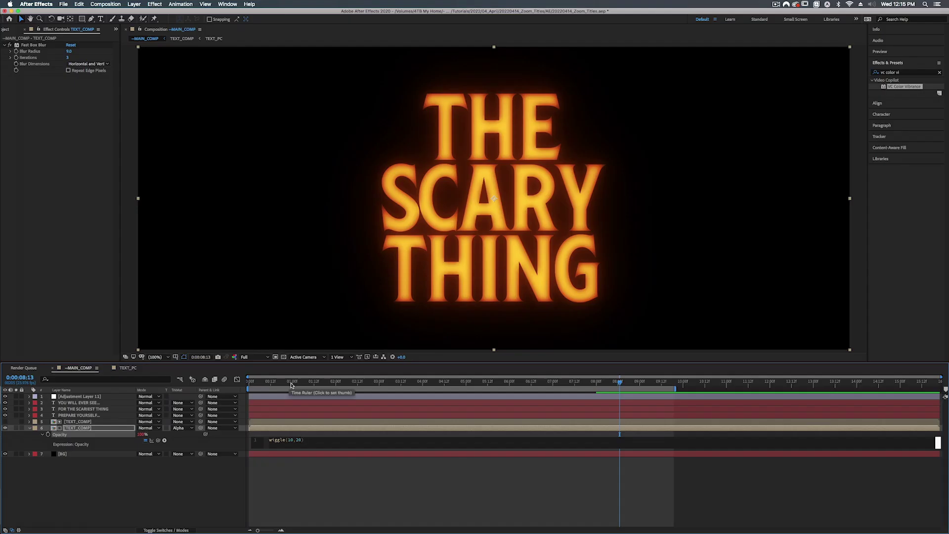
- Preview the opacity flicker over the first two seconds of the composition
drag(292, 385, 335, 382)
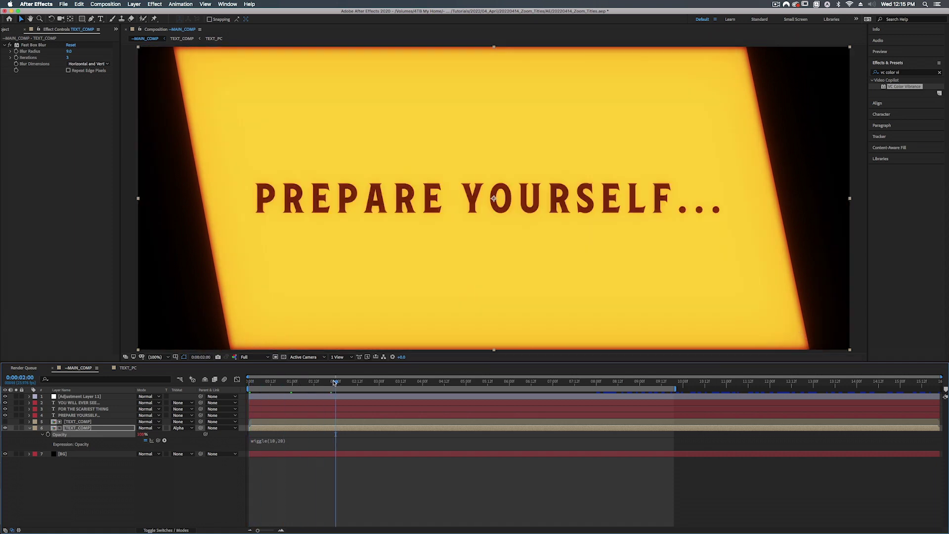
key(space)
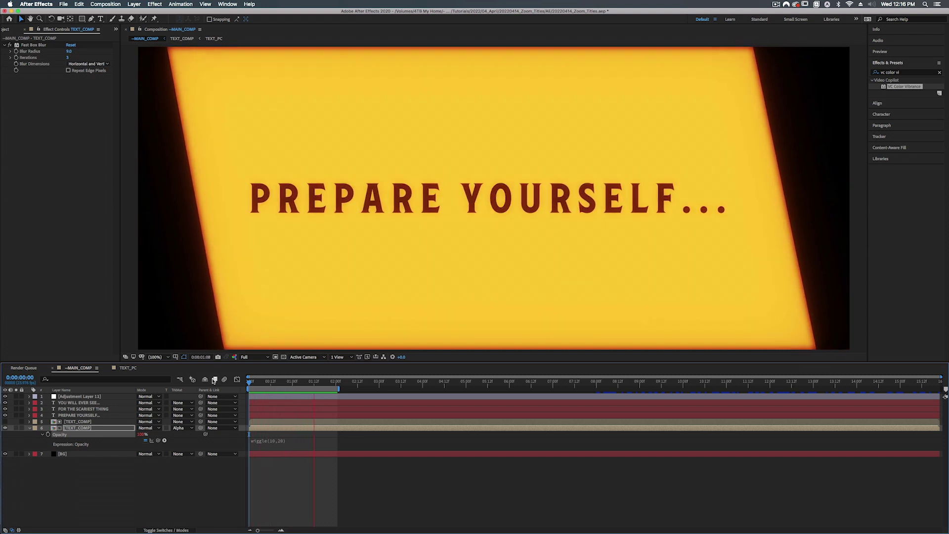
key(space)
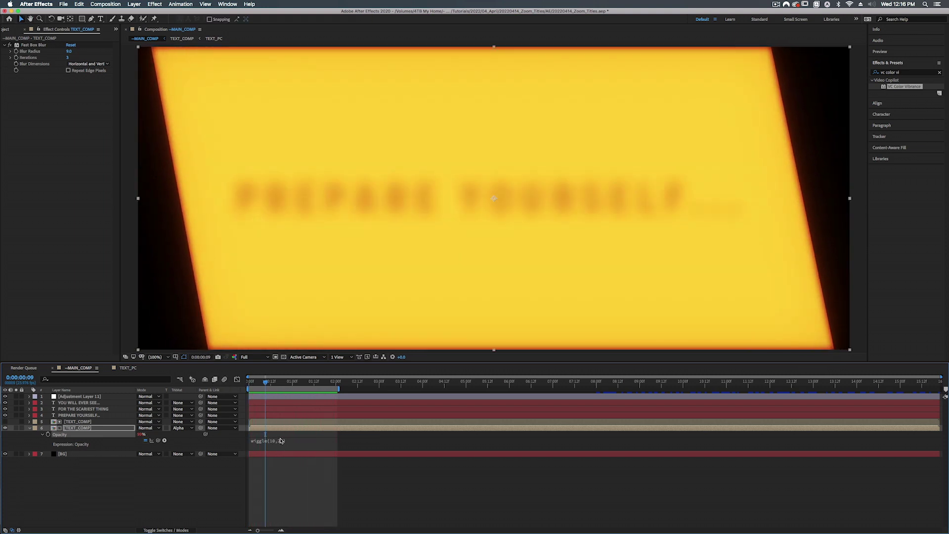
- Change the lower TEXT_COMP layer's Opacity expression to wiggle(10,5) and preview the flicker
click(281, 441)
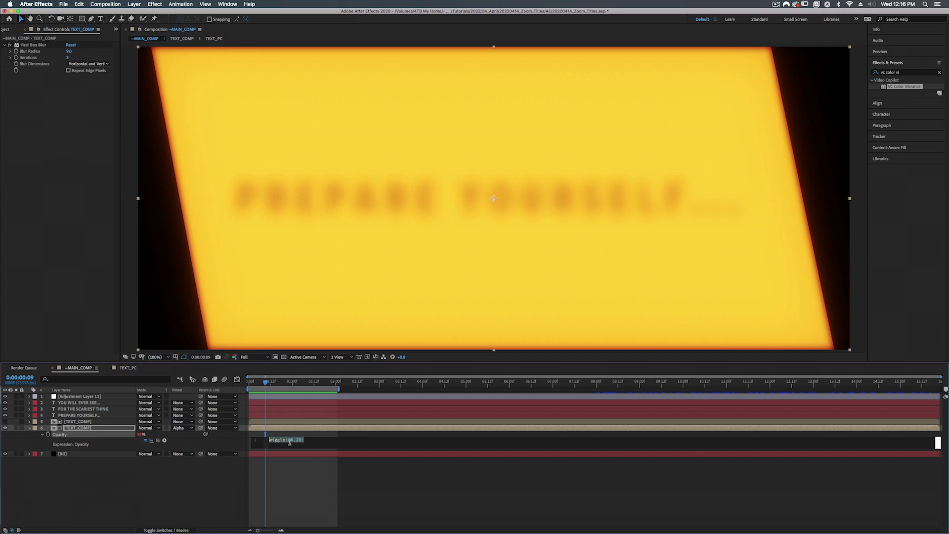
click(303, 445)
key(BackSpace)
key(BackSpace)
text(5)
click(96, 429)
key(space)
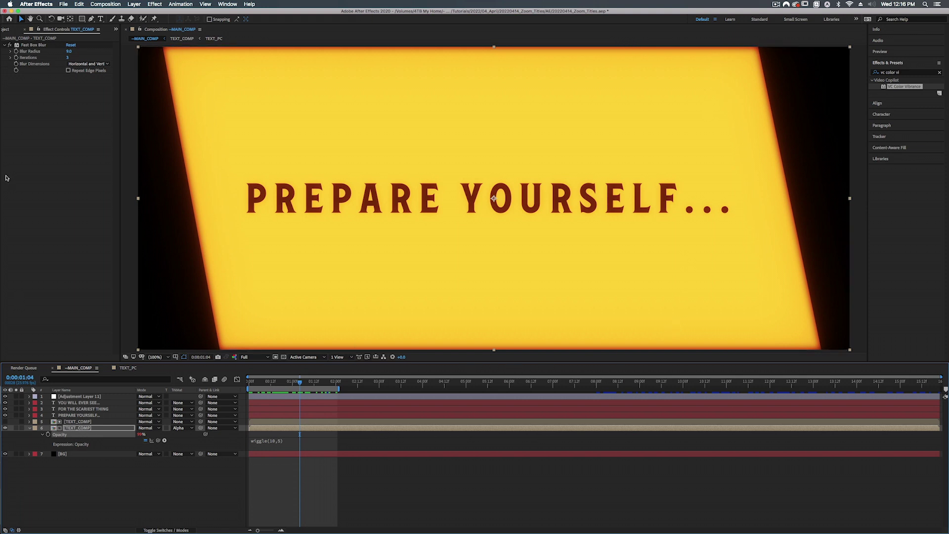
- Enable Repeat Edge Pixels on the Fast Box Blur and extend the work area to the full composition, checking several frames
click(68, 71)
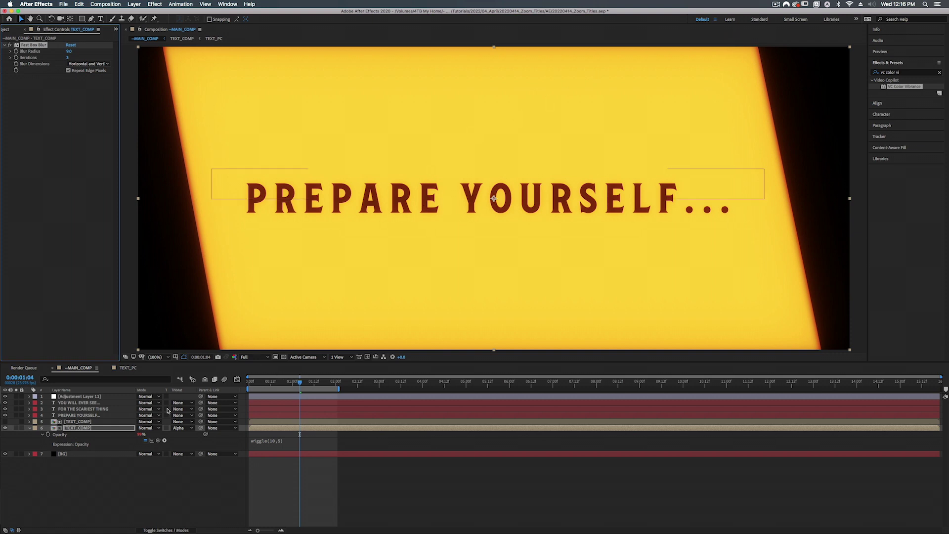
double_click(265, 390)
click(247, 384)
drag(257, 386, 680, 385)
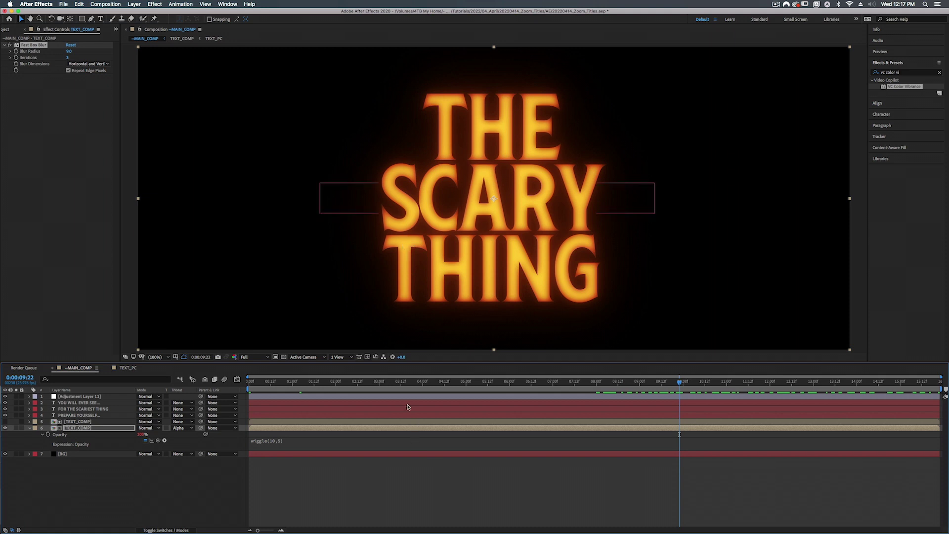
click(315, 385)
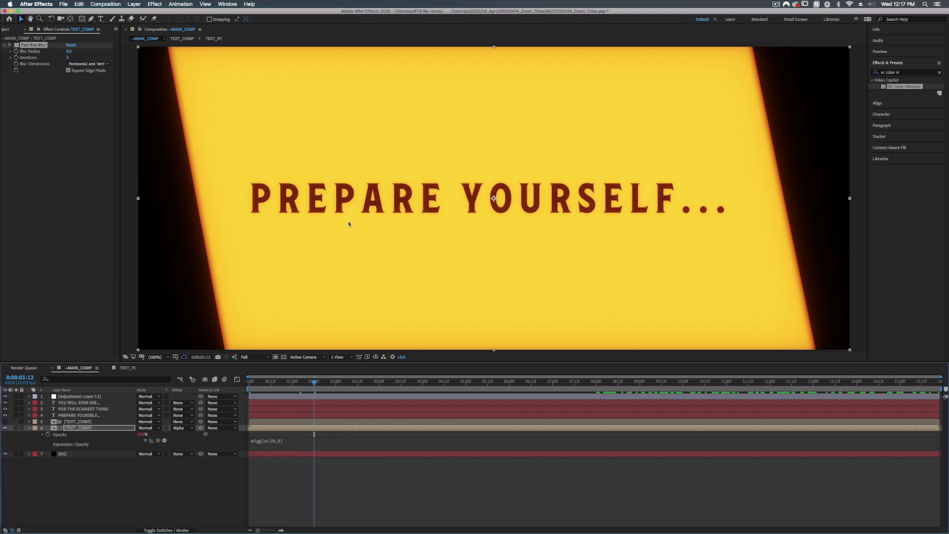
drag(572, 385, 597, 385)
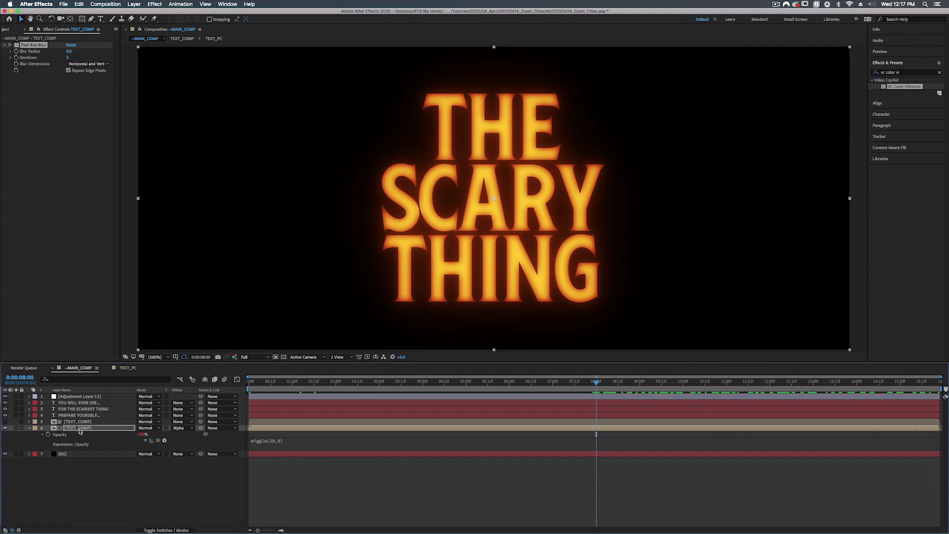
- Rename the upper TEXT_COMP layer as Text Matte and the lower one as Title
click(92, 421)
key(Return)
text(Text Matt)
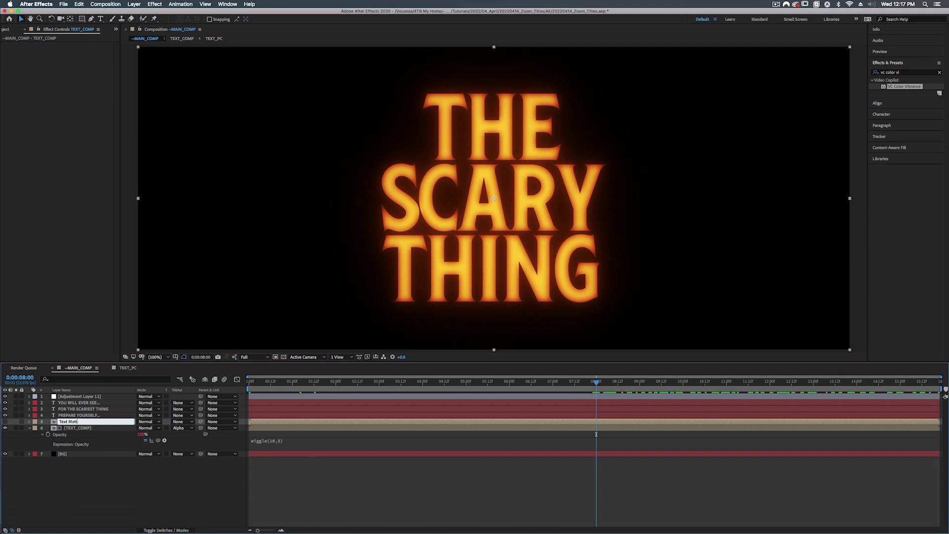
text(e)
key(Tab)
text(T)
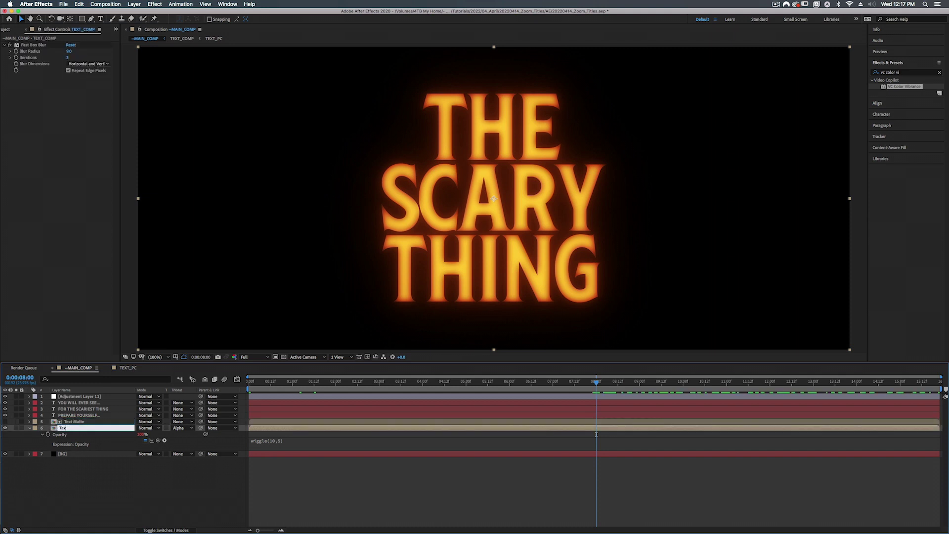
key(Return)
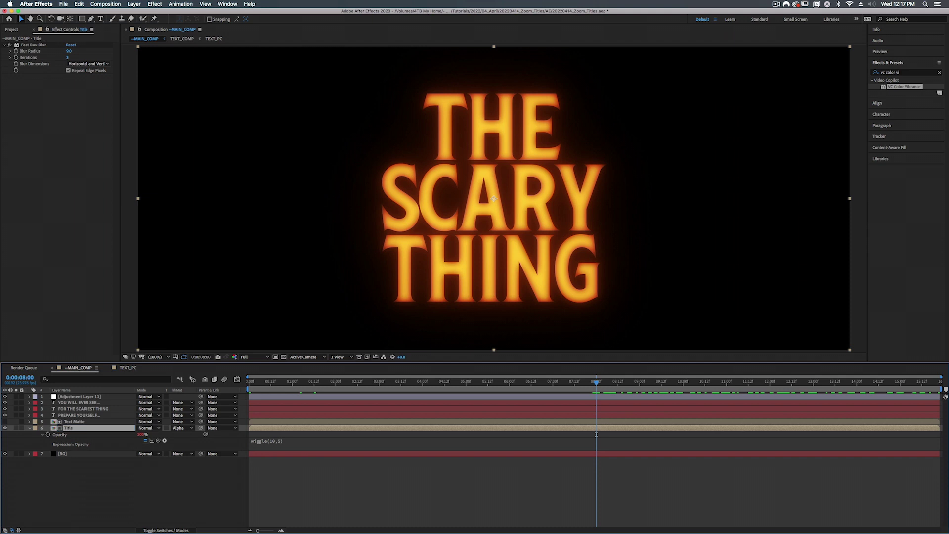
- Rename the Text Matte layer as Title Matte
key(super+Up)
key(Return)
key(BackSpace)
key(BackSpace)
key(BackSpace)
text(itle)
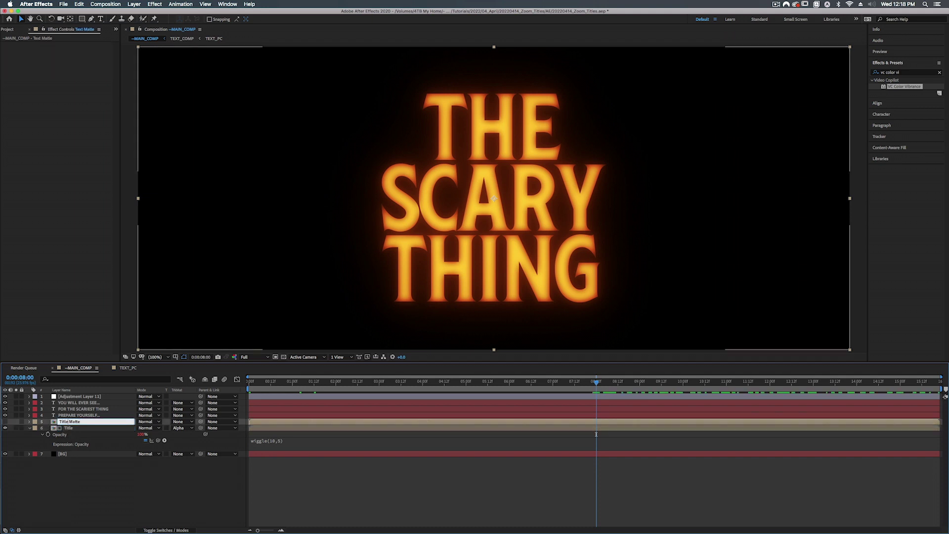
key(Return)
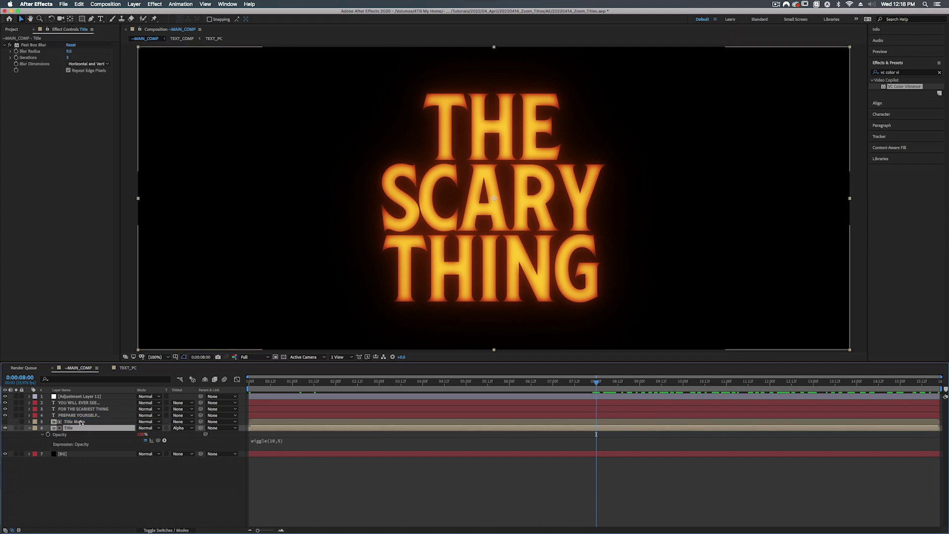
- Keyframe the Title layer's Blur Radius at 8:00, raise it to 206 at 7:00, and preview the transition
click(79, 429)
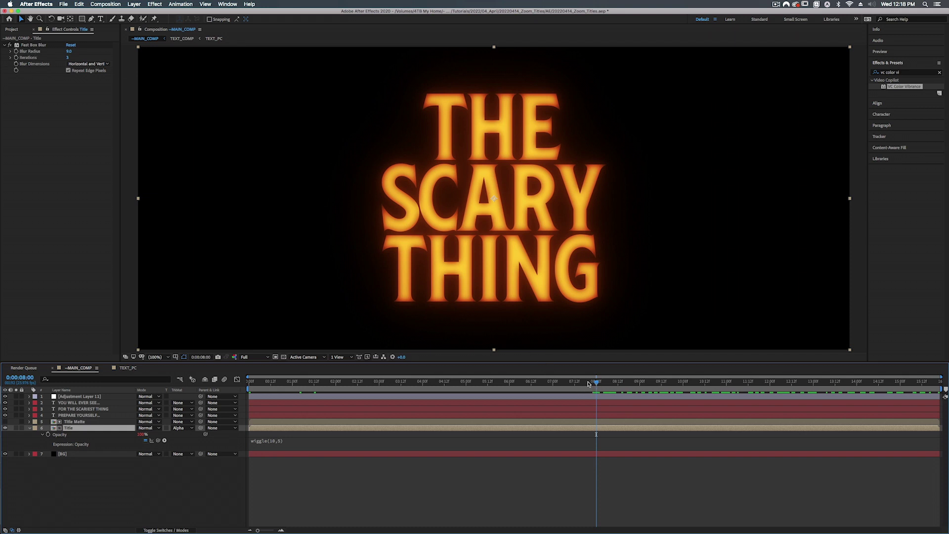
click(16, 51)
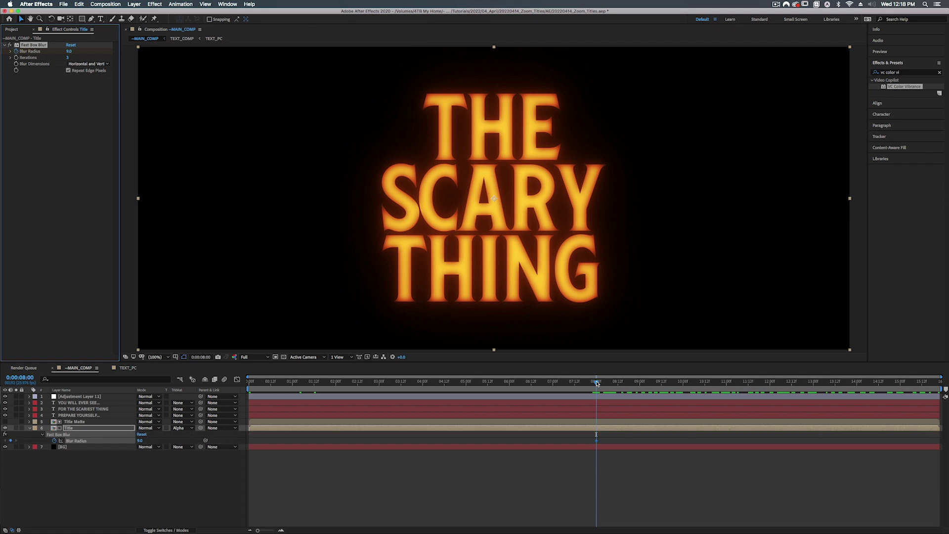
drag(597, 383, 554, 388)
drag(140, 441, 193, 431)
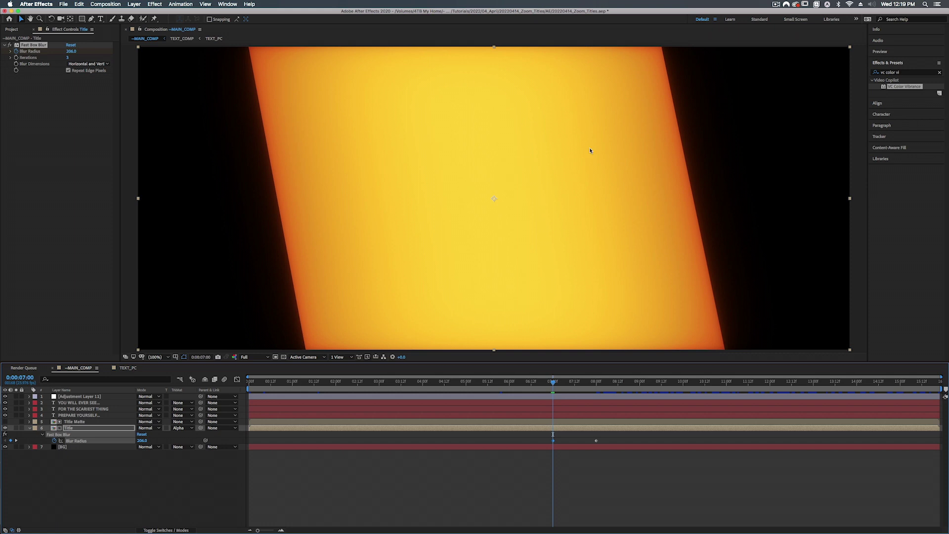
key(space)
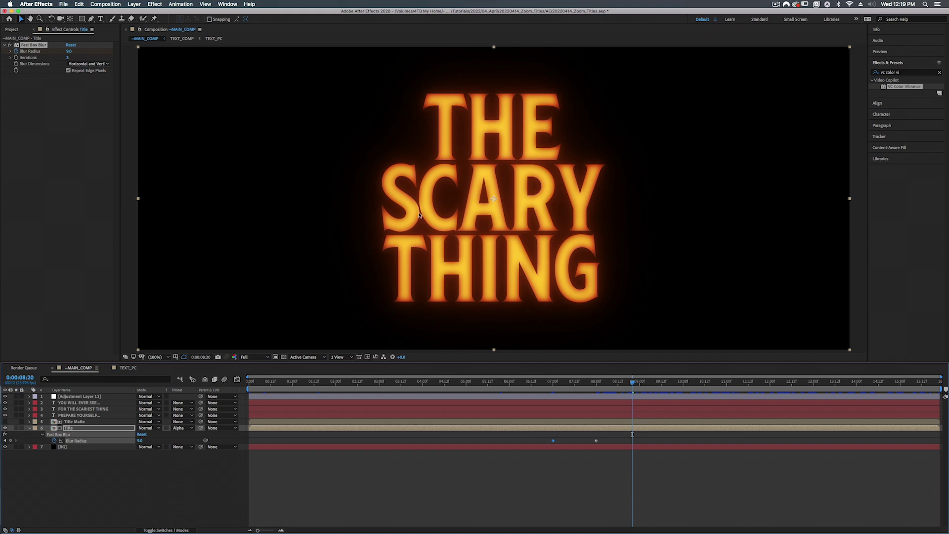
- Apply Easy Ease Out to the 7:00 Blur Radius keyframe and Easy Ease In to the 8:00 one, checking the shading between them
right_click(553, 441)
mouse_move(576, 526)
click(659, 497)
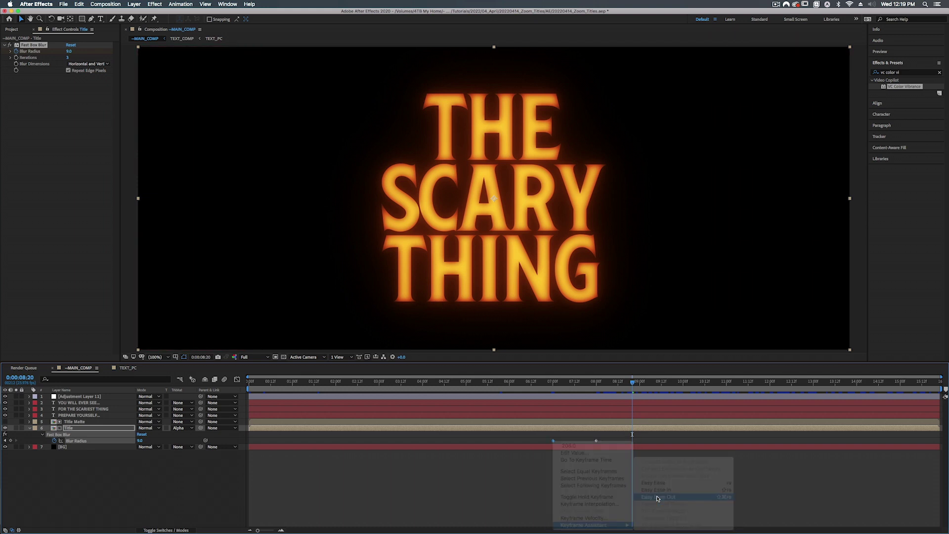
right_click(597, 441)
mouse_move(620, 528)
click(702, 490)
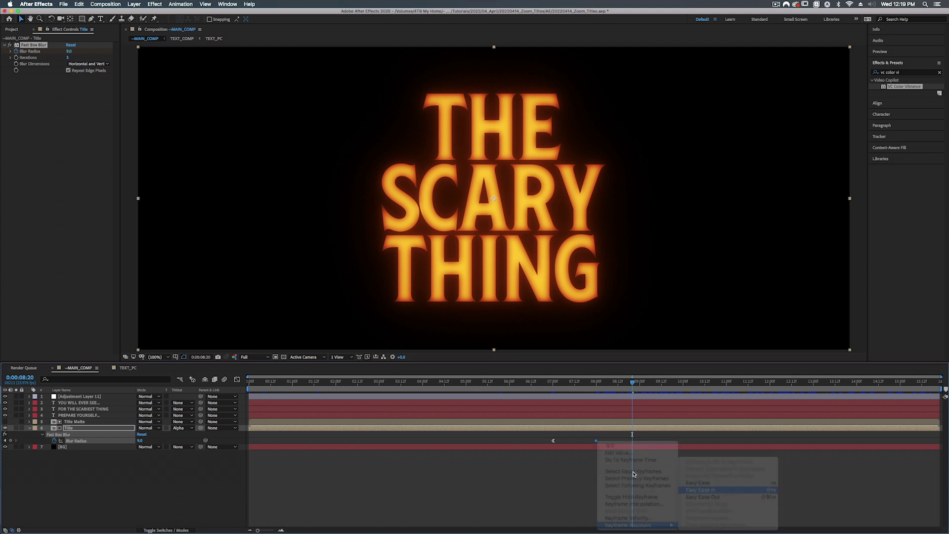
mouse_move(598, 384)
mouse_down()
mouse_move(543, 386)
mouse_move(600, 387)
mouse_move(562, 386)
mouse_move(584, 386)
mouse_up()
key(u)
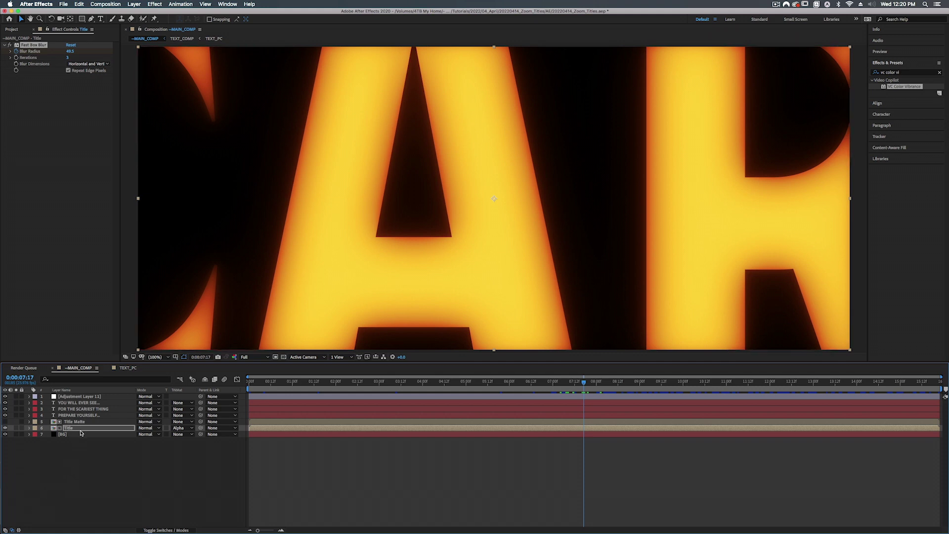
- Open the Title layer's TEXT_COMP, reveal TEXT_PC's keyframes and layer switches, and inspect the text in the TEXT_PC composition
double_click(72, 429)
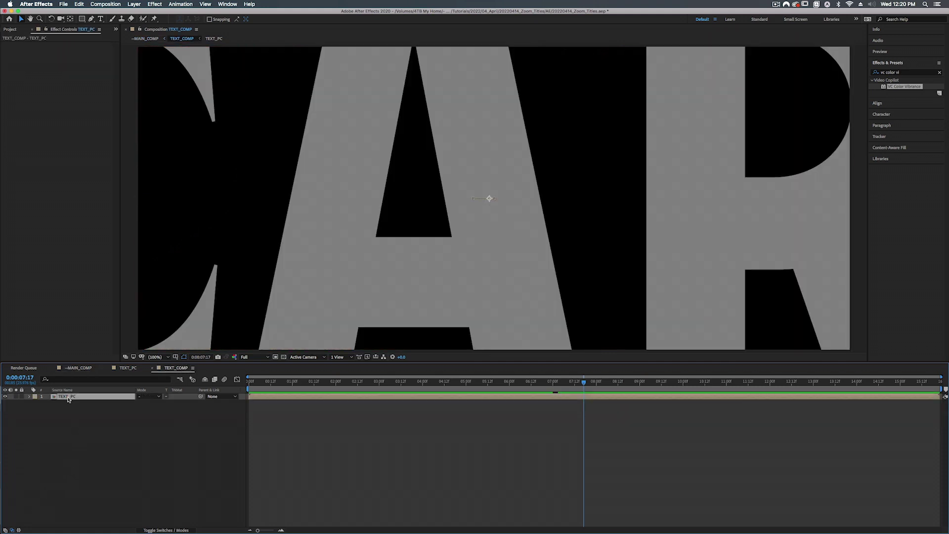
key(u)
click(172, 530)
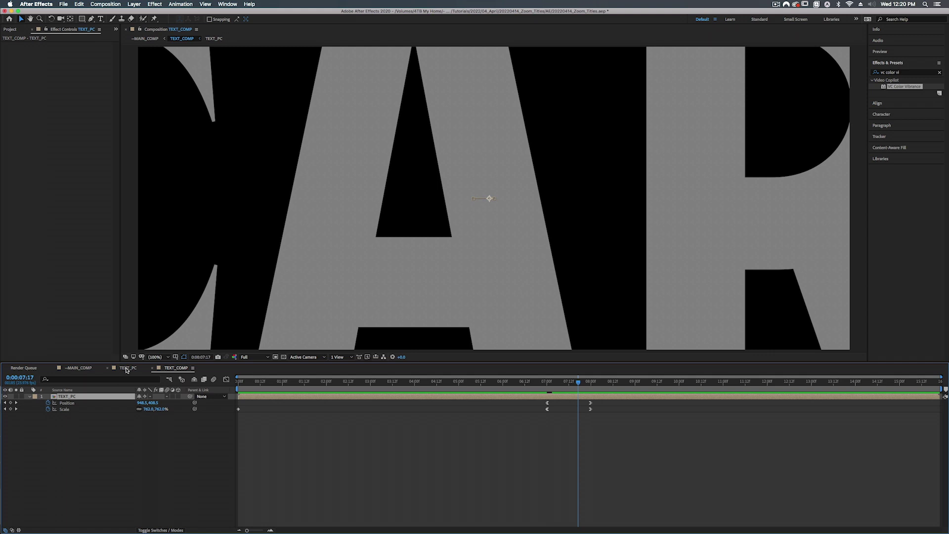
click(127, 369)
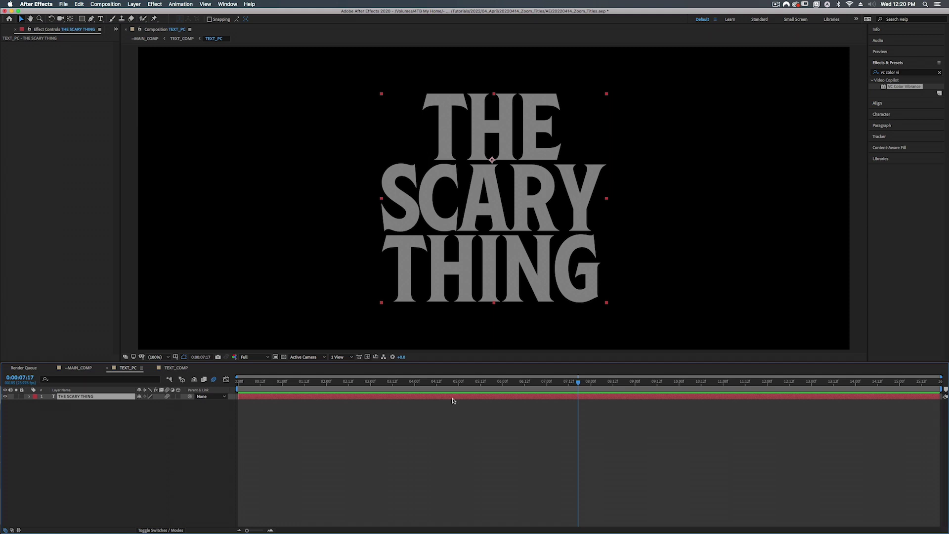
drag(544, 381, 432, 394)
key(shift+Escape)
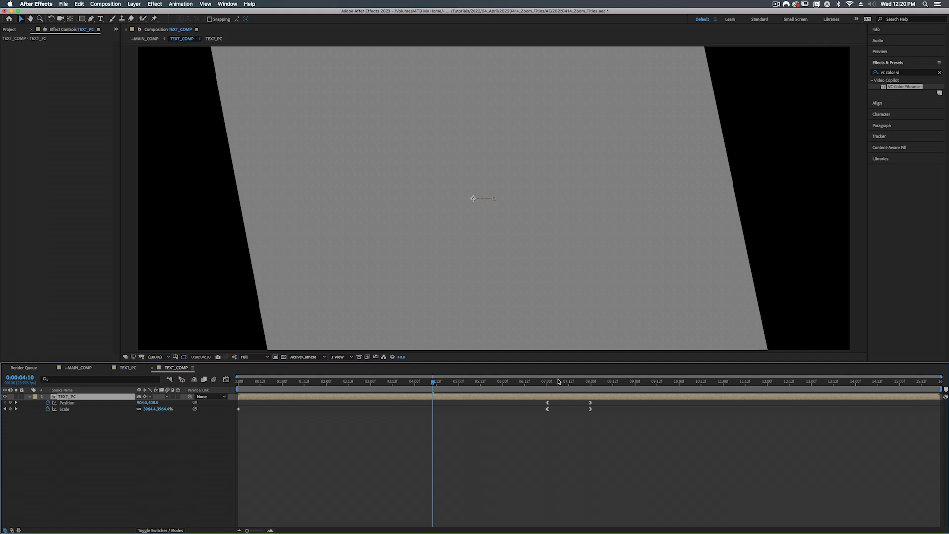
- Enable motion blur for the TEXT_COMP composition and check it between 7:15 and 7:20 of the zoom
drag(560, 383, 574, 382)
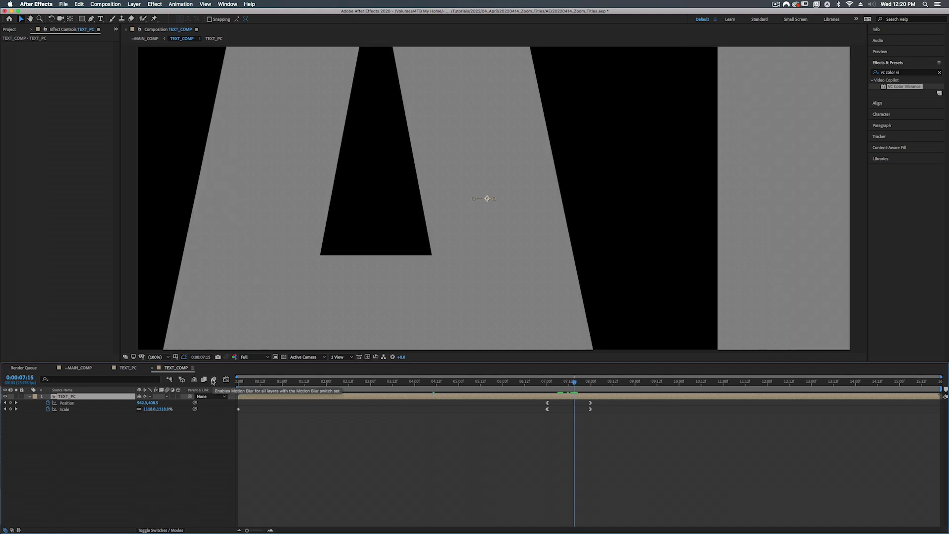
click(214, 380)
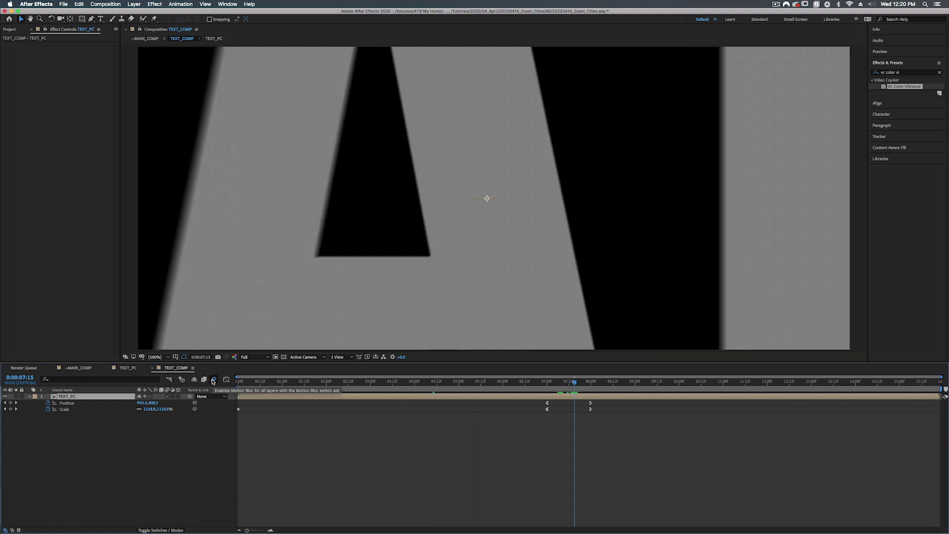
click(579, 383)
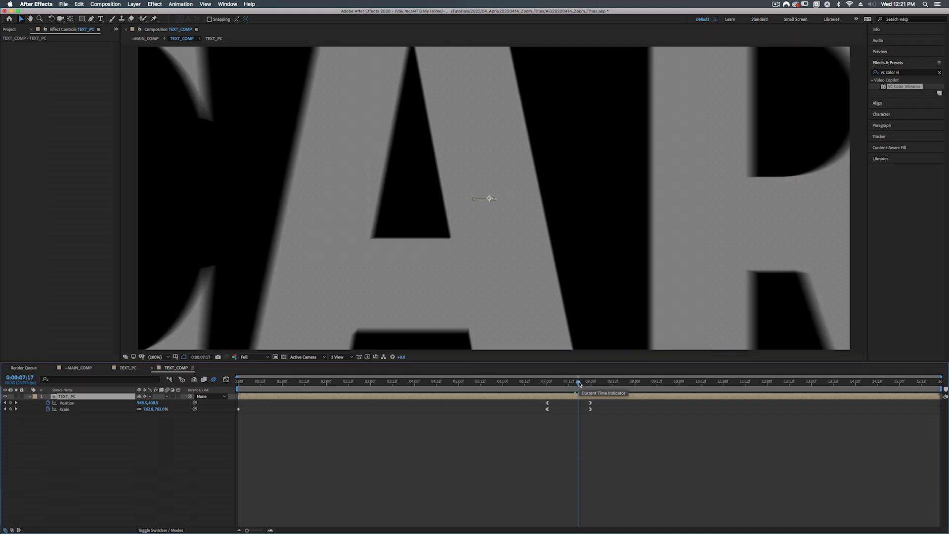
drag(579, 384, 584, 384)
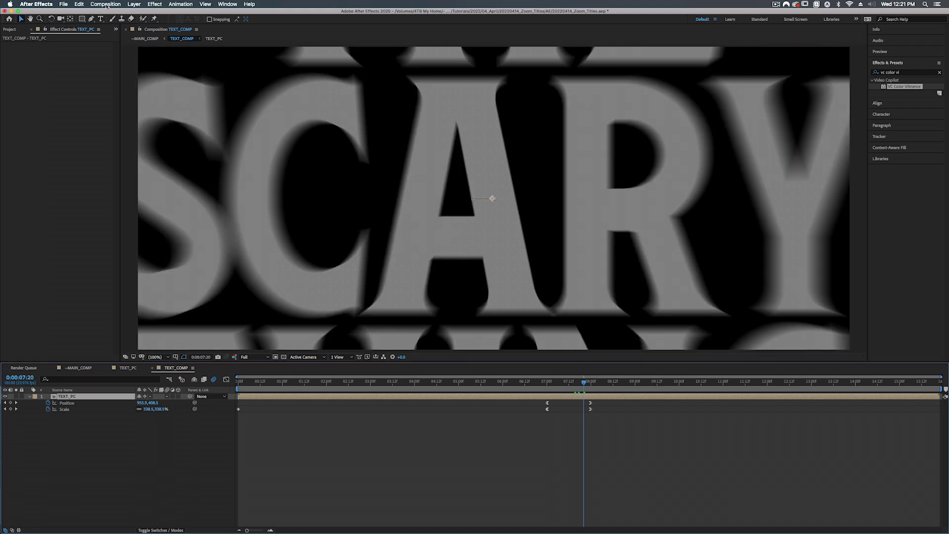
- Set TEXT_COMP's motion blur Shutter Angle to 360° in its composition settings
click(105, 5)
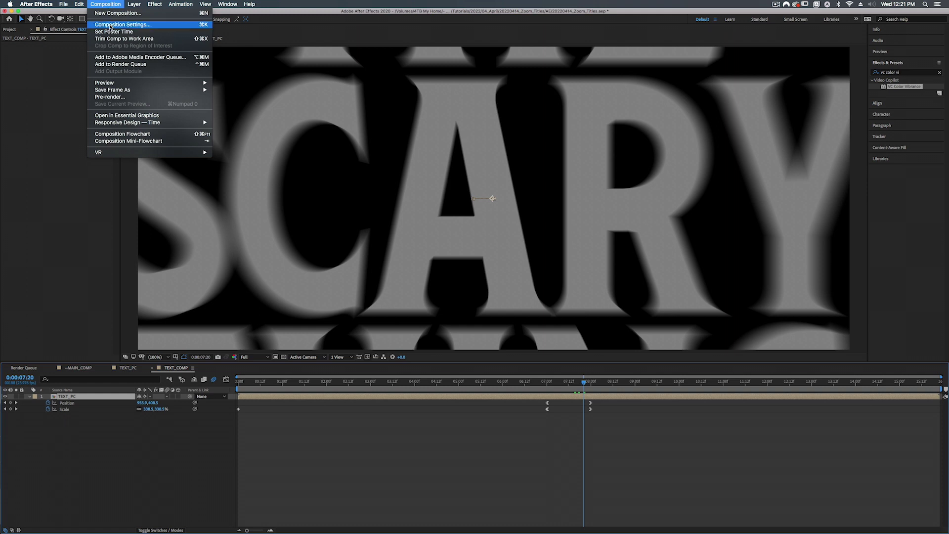
click(110, 25)
click(412, 116)
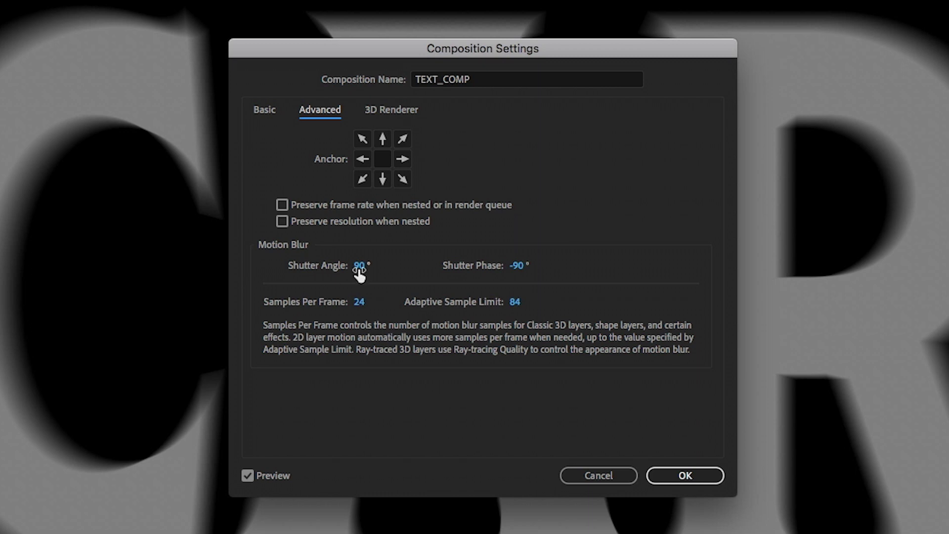
text(360)
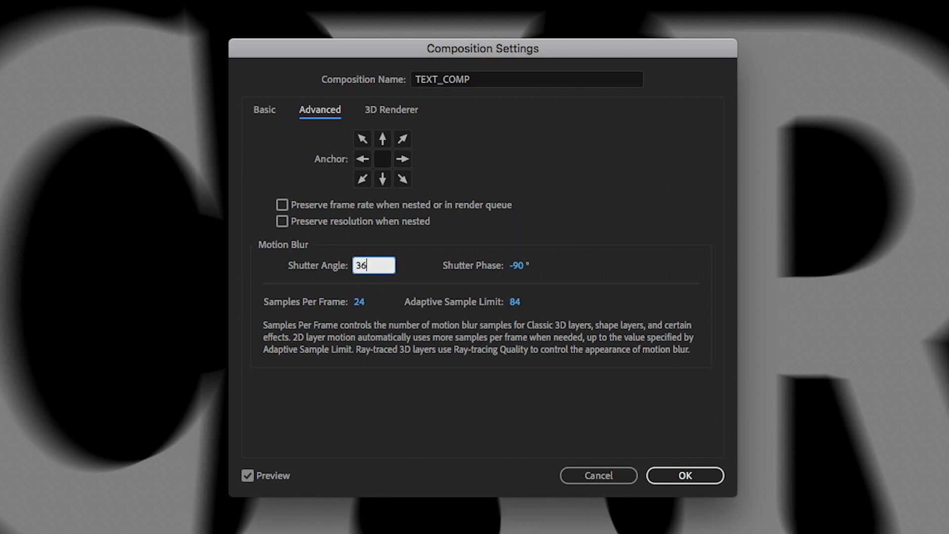
key(Return)
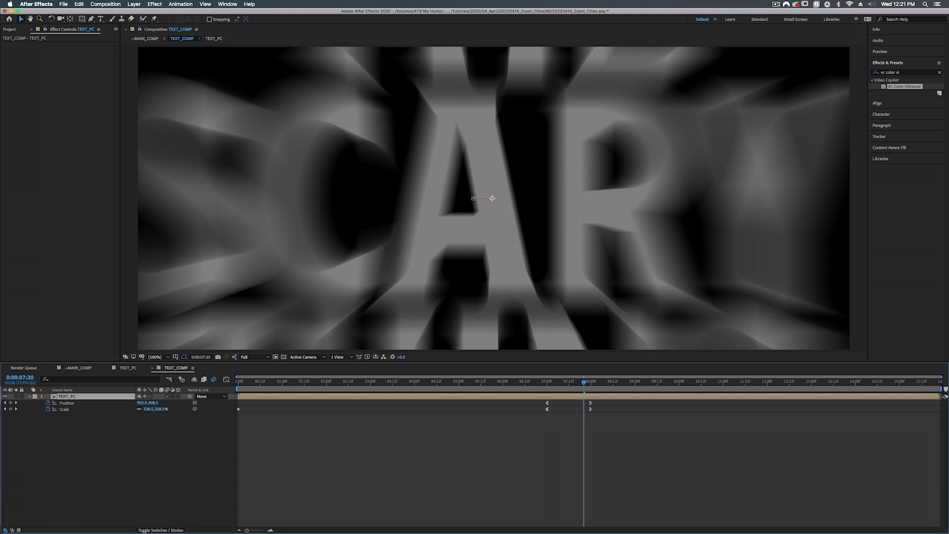
- Set TEXT_COMP's Shutter Angle to 90° and review the title in the main composition back to about 1:08
key(super+k)
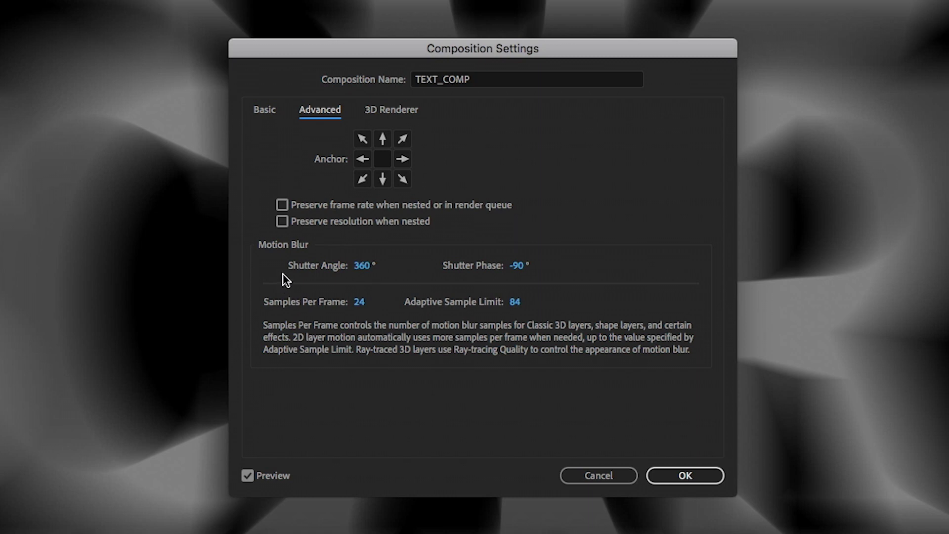
click(365, 266)
text(90)
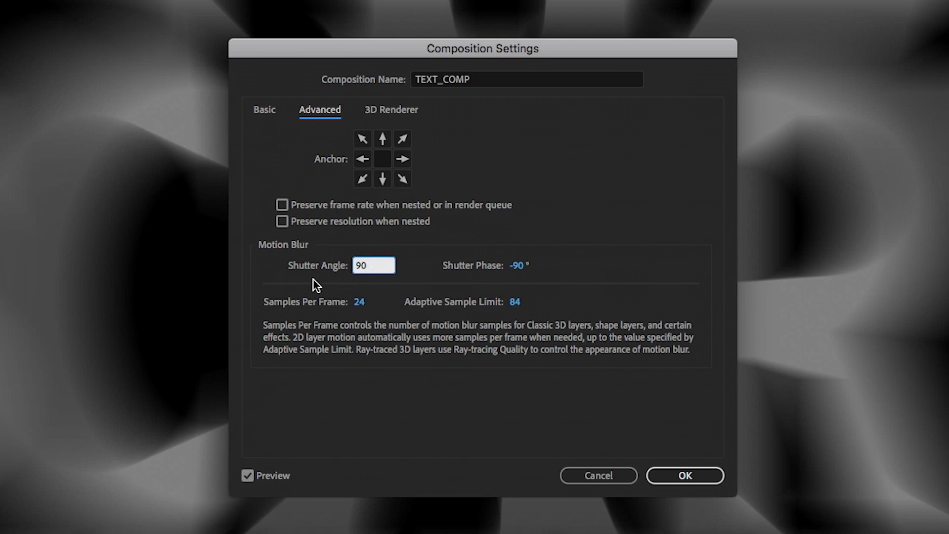
key(Return)
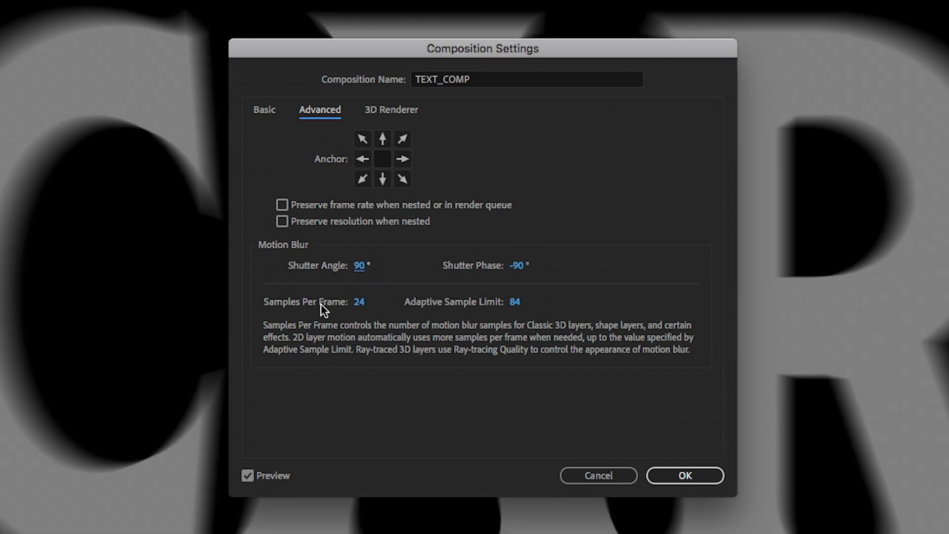
click(685, 475)
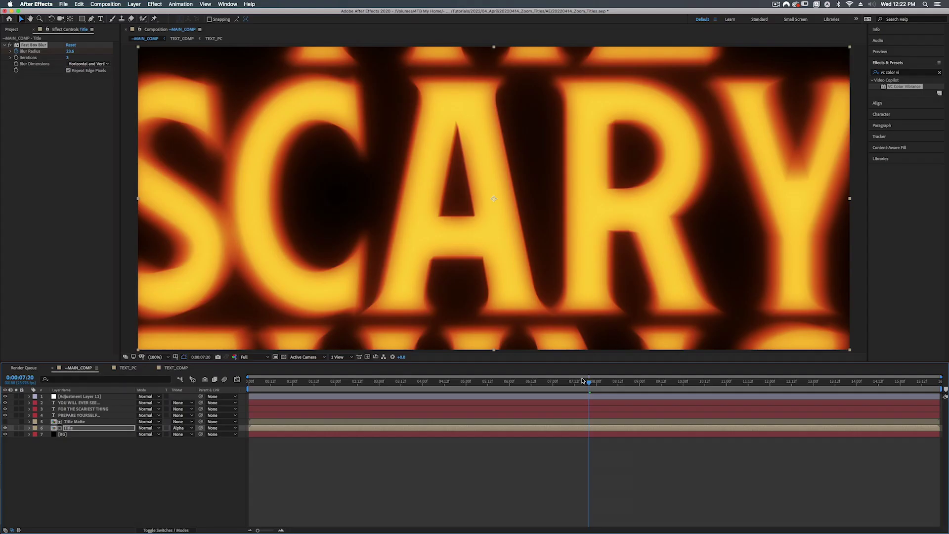
drag(583, 380, 309, 382)
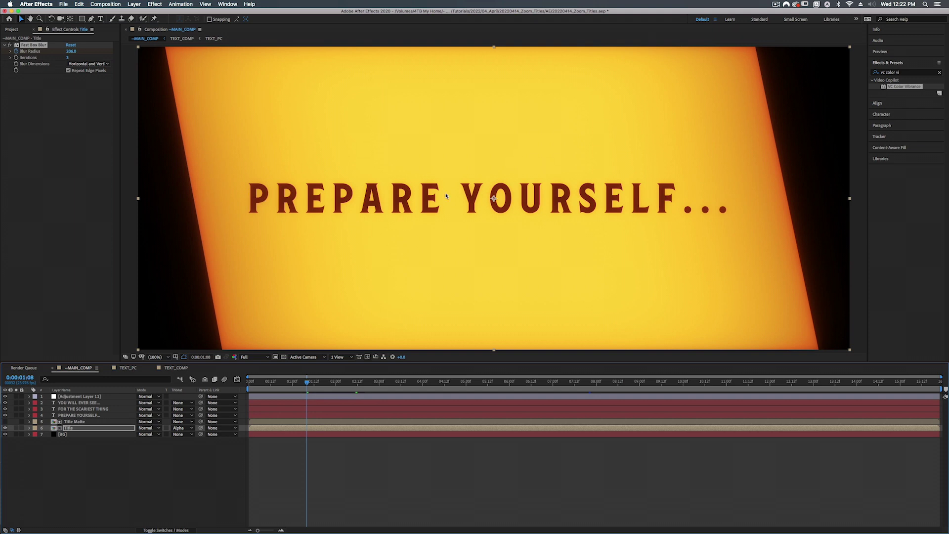
- Reveal the PREPARE YOURSELF... layer's keyframes and set its two middle Fast Box Blur Radius keyframes to 1, starting at 0:18
click(527, 193)
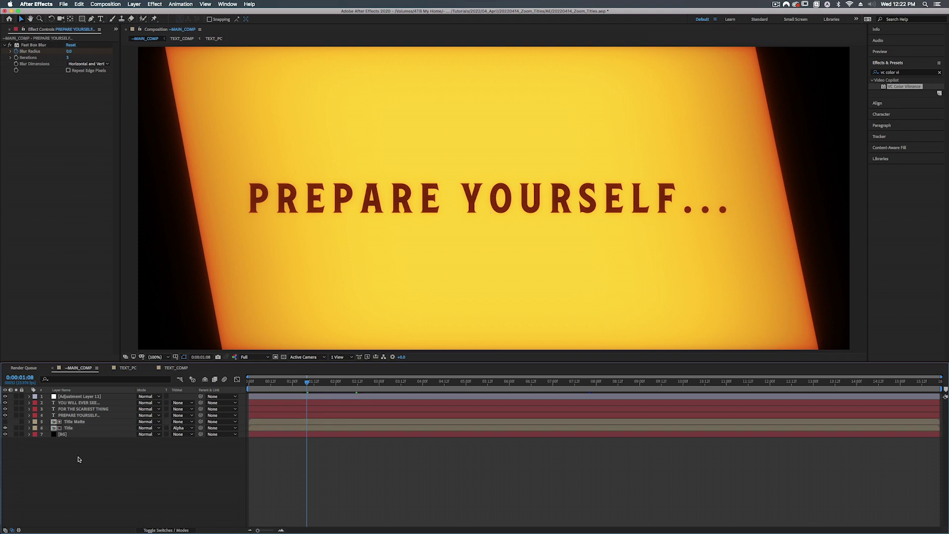
click(80, 416)
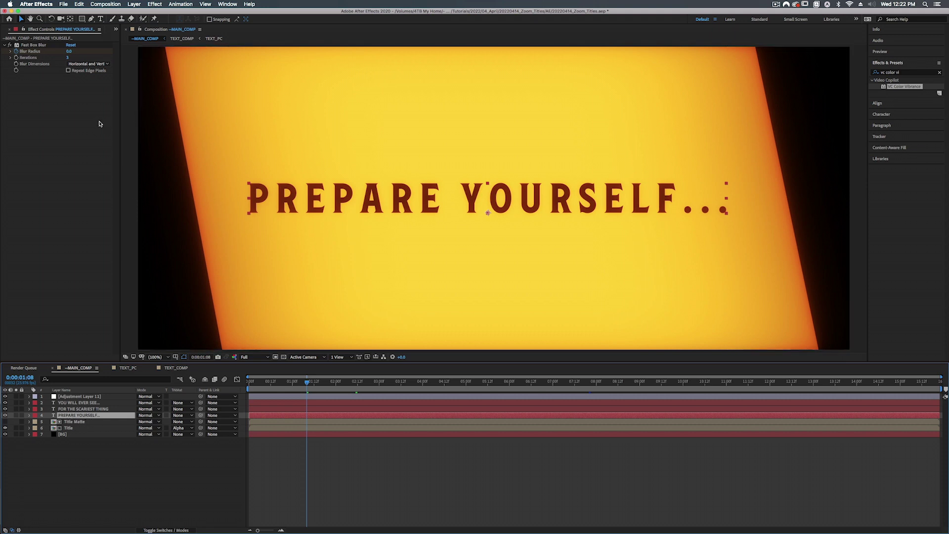
key(u)
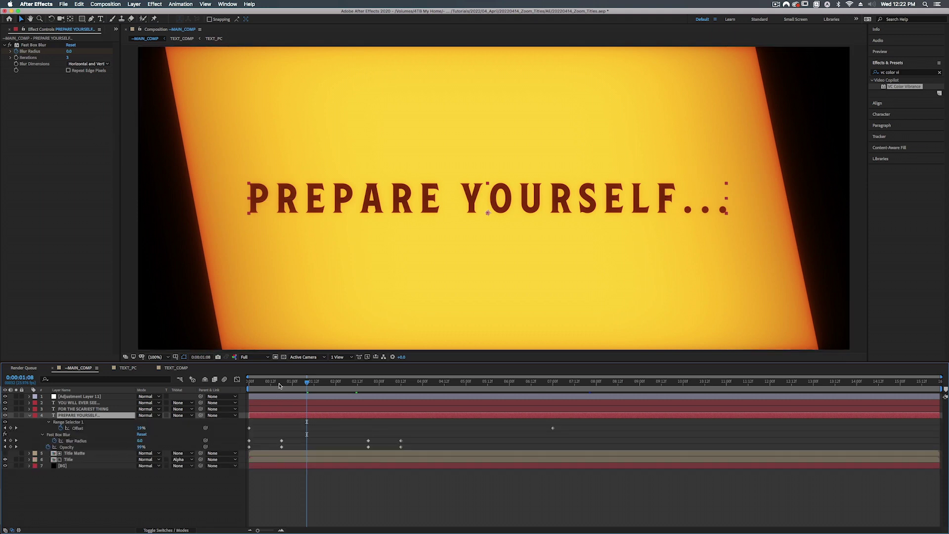
mouse_move(287, 384)
mouse_down()
mouse_move(270, 383)
mouse_move(282, 382)
mouse_up()
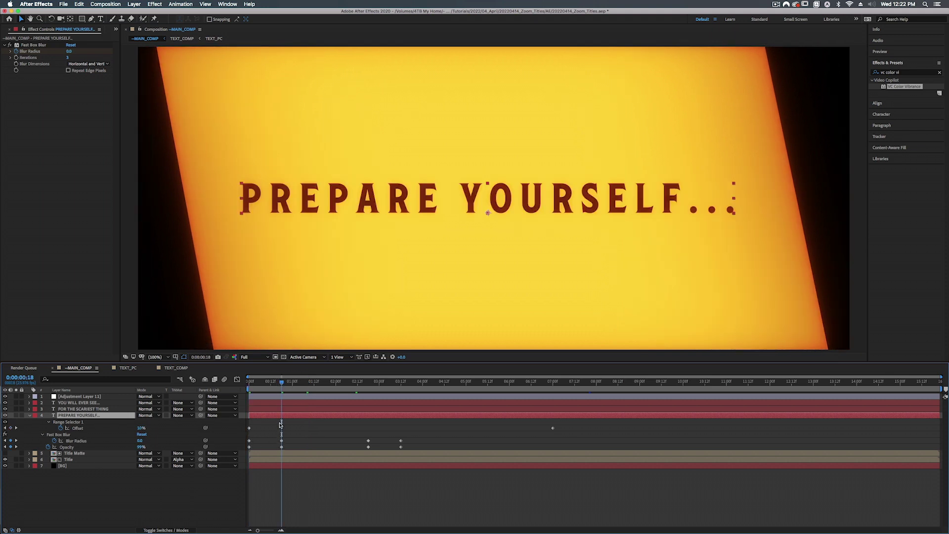
drag(276, 434, 404, 452)
click(141, 441)
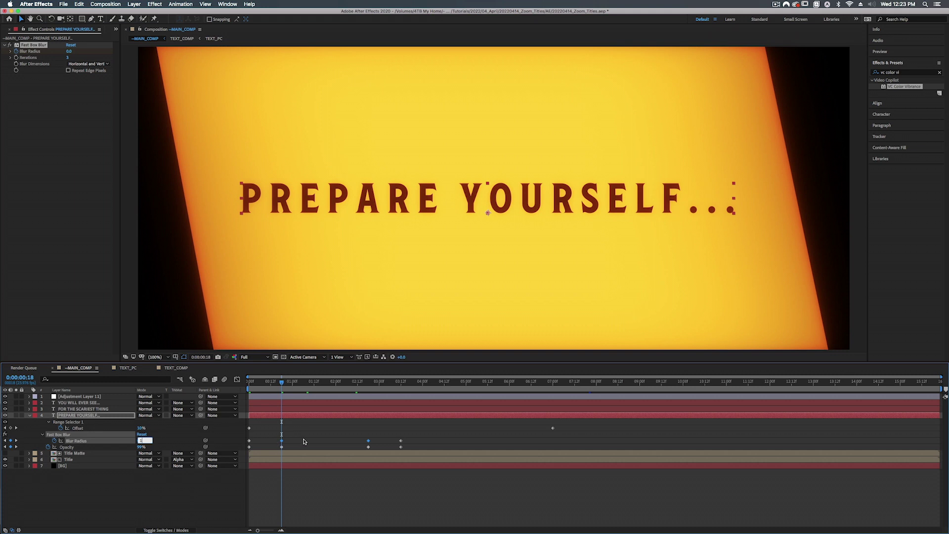
key(Return)
click(286, 384)
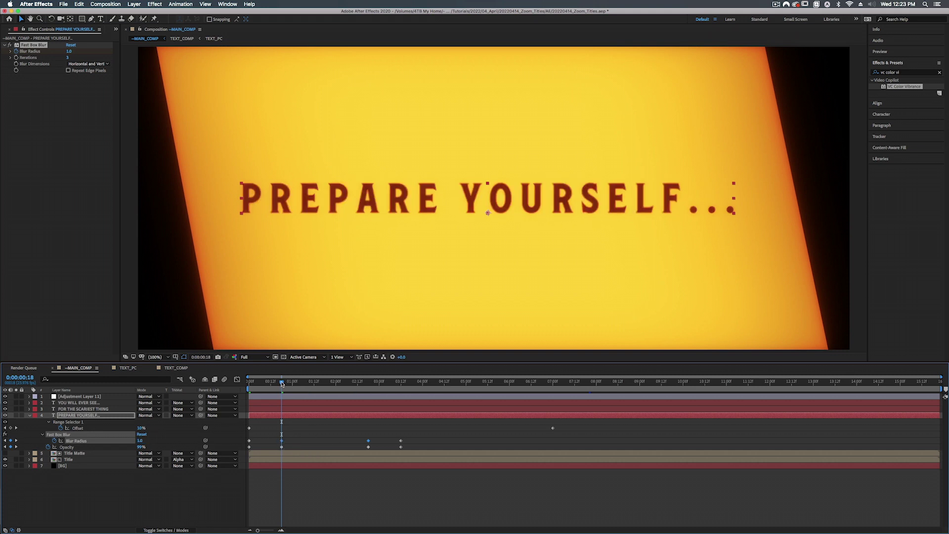
drag(285, 383, 345, 385)
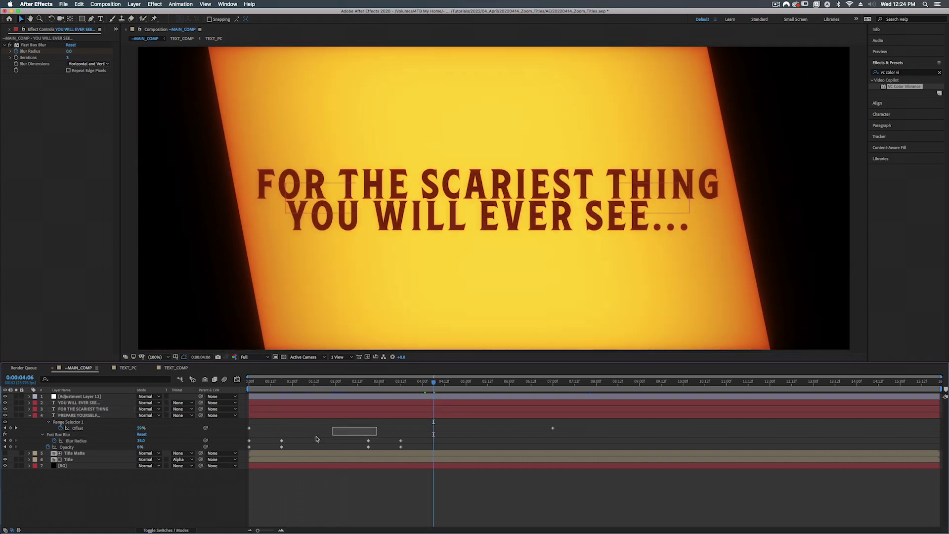
- Set the middle Blur Radius keyframes of the YOU WILL EVER SEE... and FOR THE SCARIEST THING layers to 1 and check the result
drag(316, 438, 273, 445)
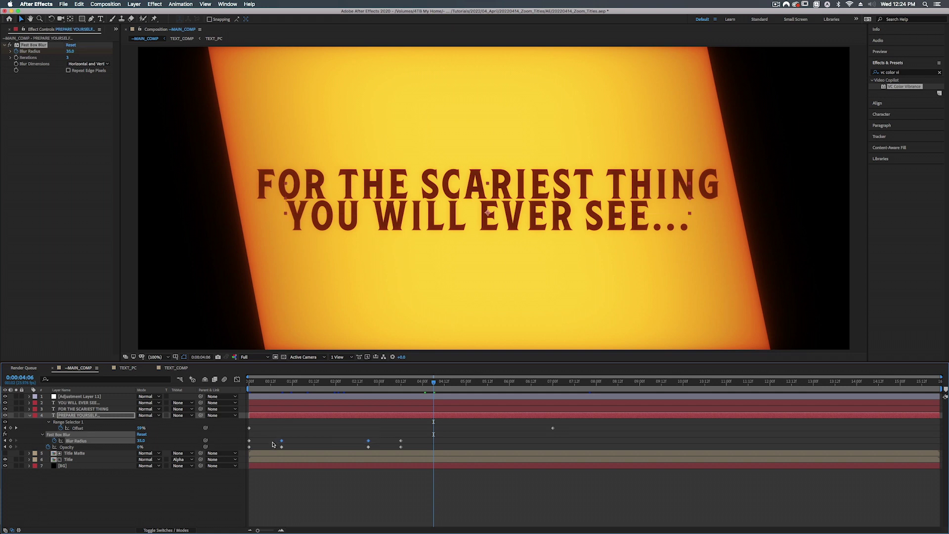
click(97, 403)
shift+click(96, 409)
key(u)
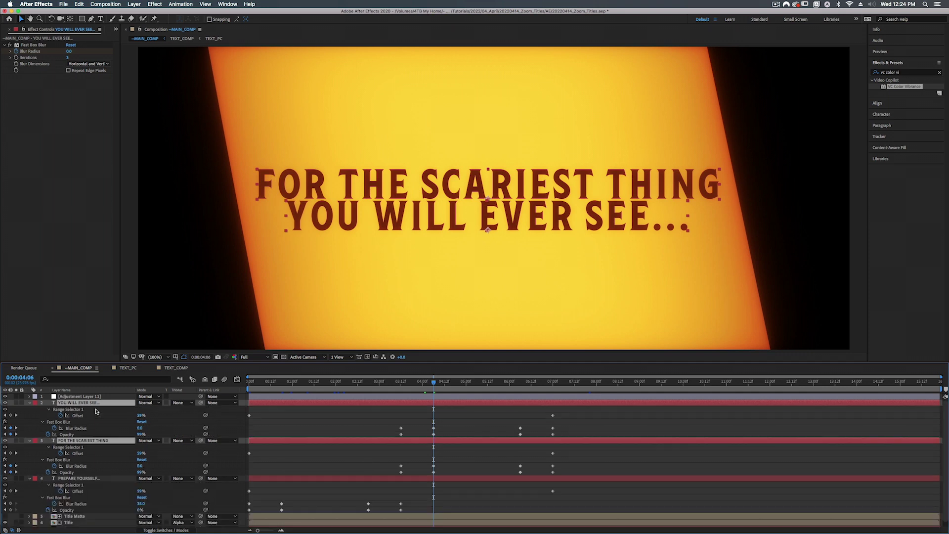
click(194, 428)
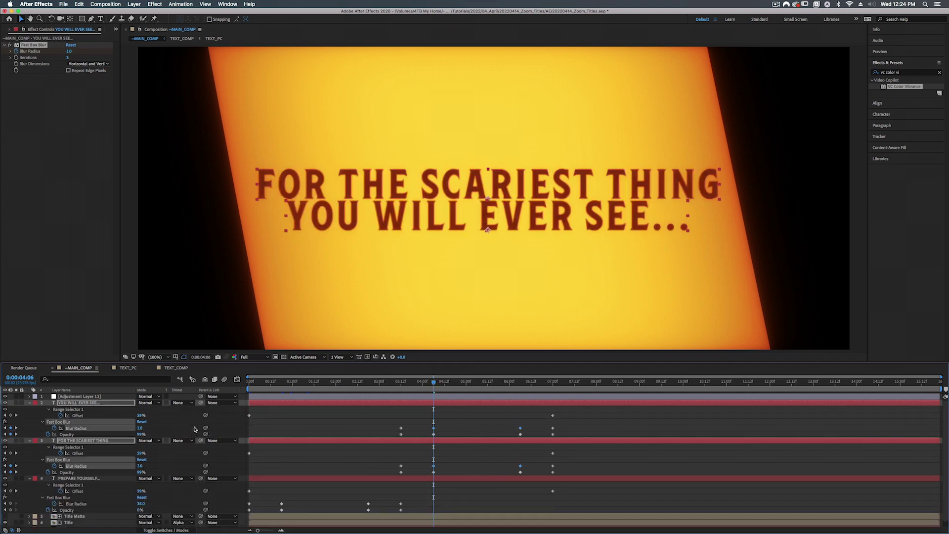
mouse_move(448, 383)
mouse_down()
mouse_move(492, 383)
mouse_move(447, 384)
mouse_up()
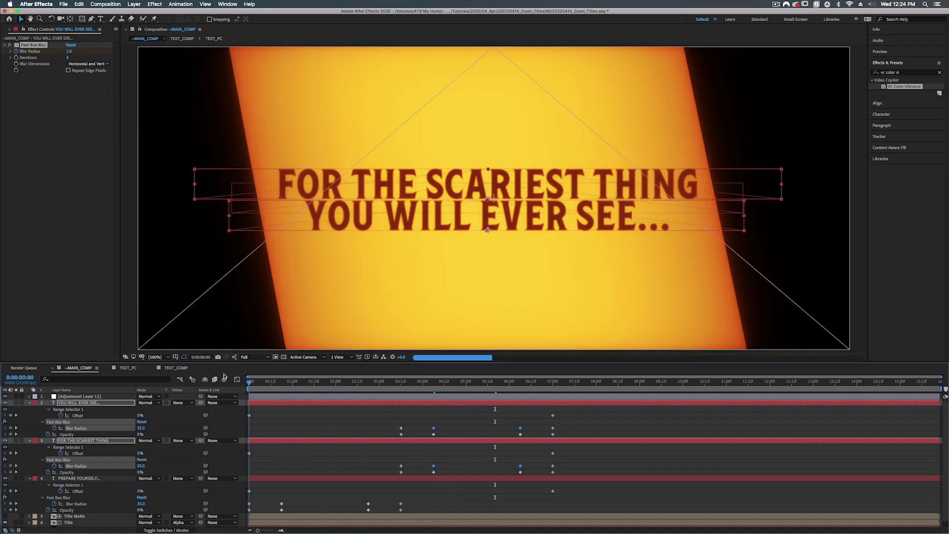
key(u)
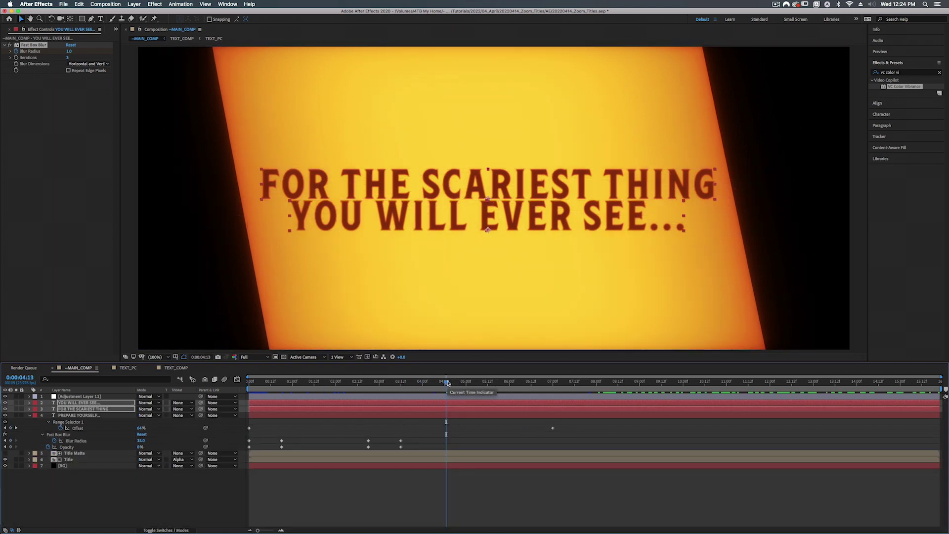
- Add the MED - DIRTY - Hair, Dirt, Flicker_720P.mov clip as the uppermost layer of the main composition and fit it to the comp width
click(14, 34)
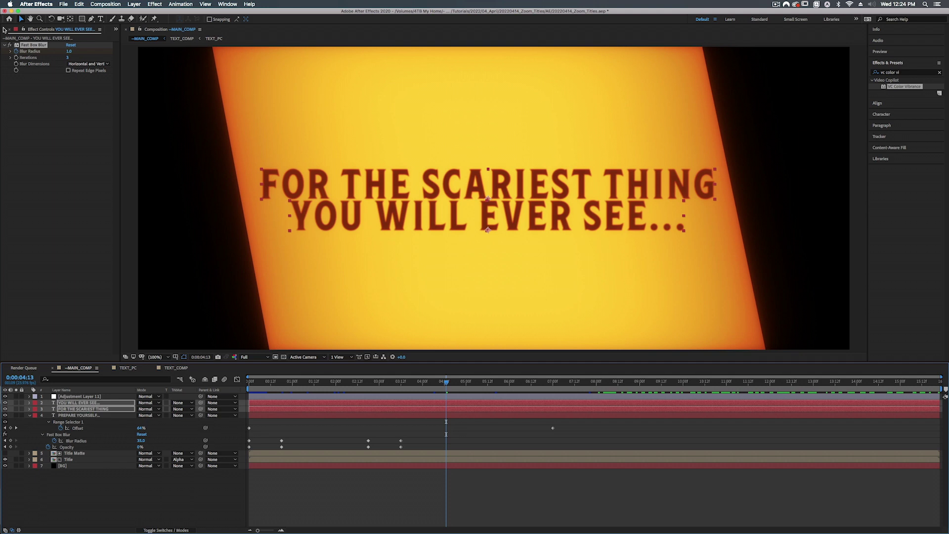
click(4, 30)
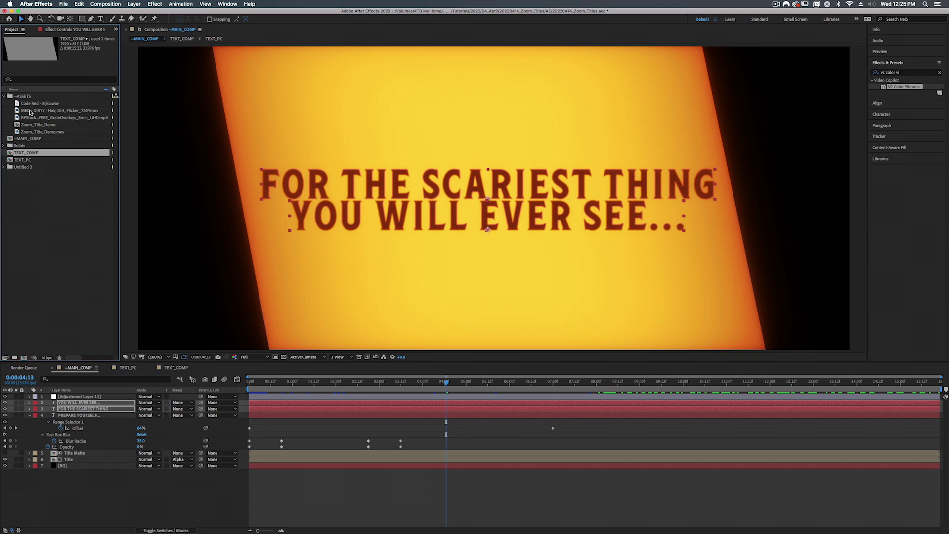
click(62, 112)
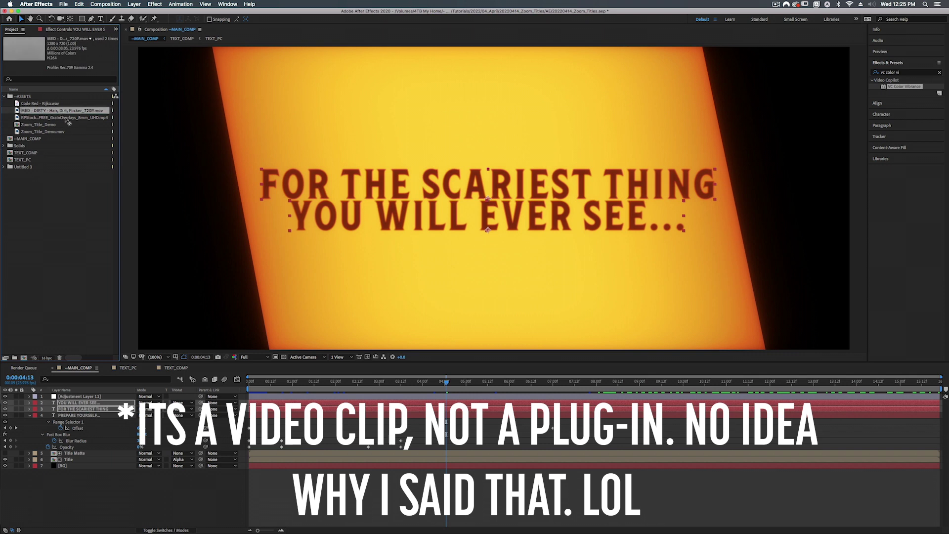
drag(84, 396, 84, 395)
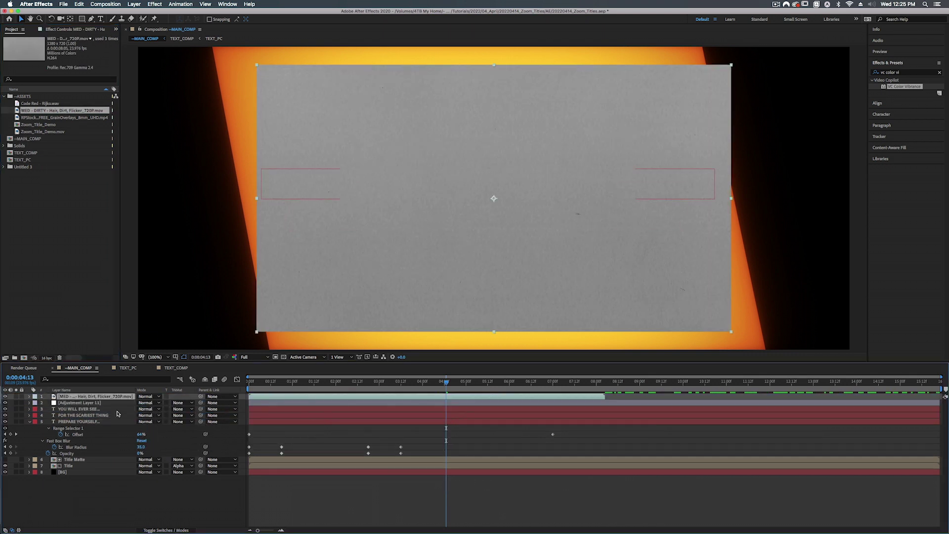
right_click(103, 400)
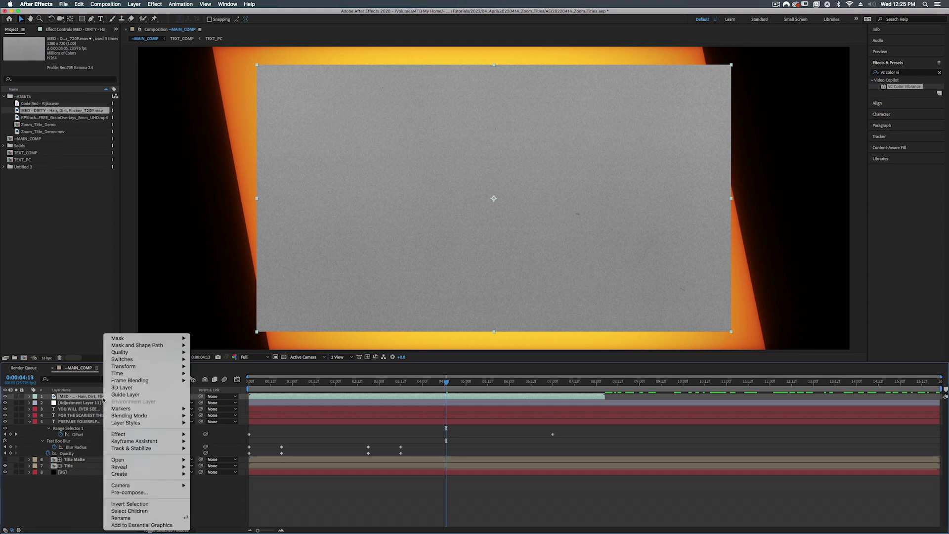
mouse_move(148, 366)
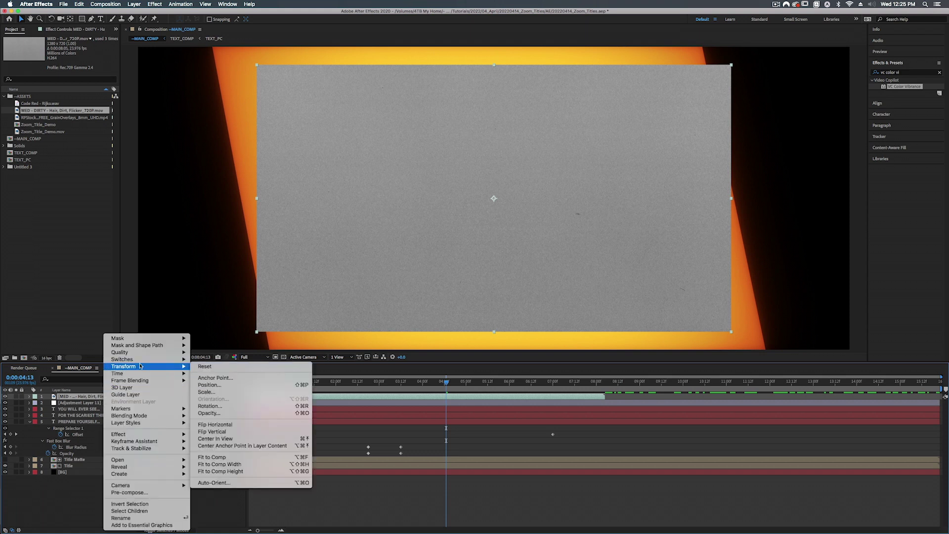
click(224, 465)
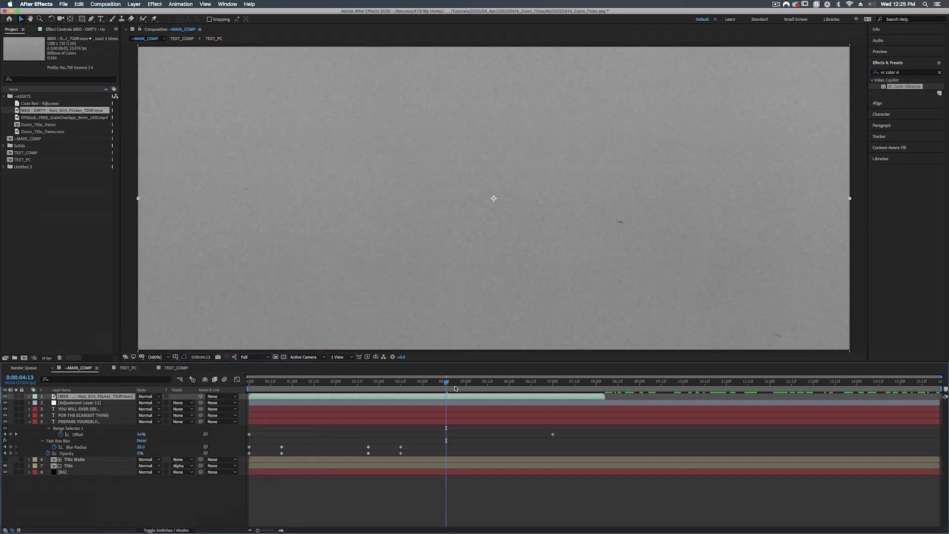
- Preview the dirt and flicker clip and try the Overlay blending mode on it before restoring Normal
drag(446, 383, 381, 393)
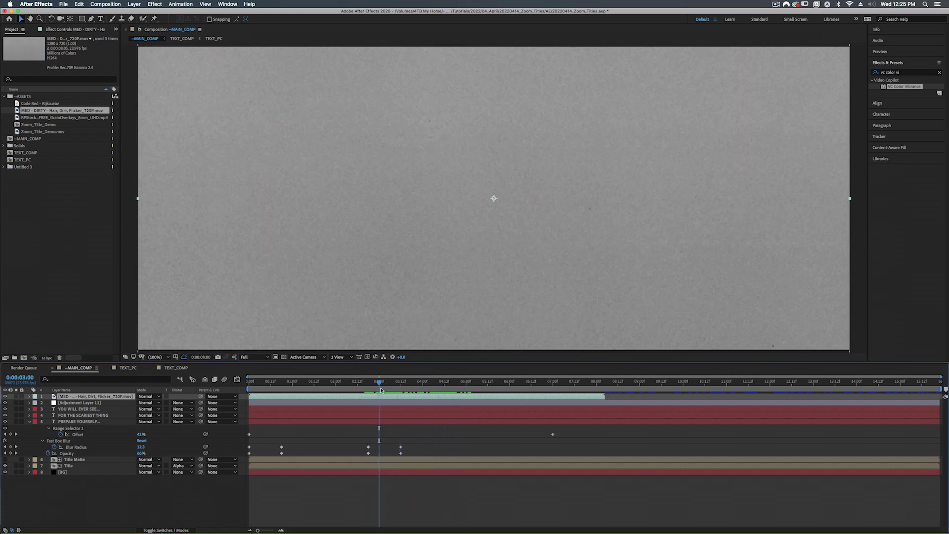
key(space)
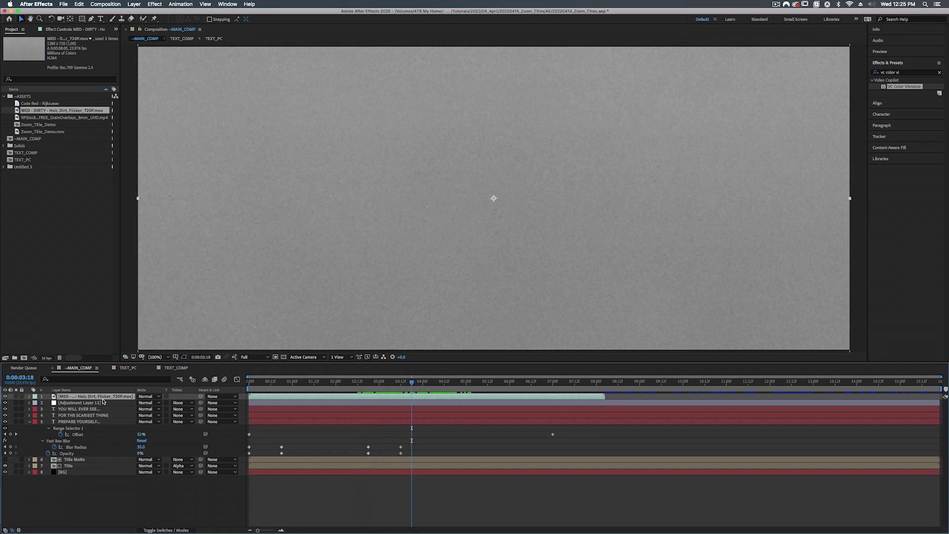
click(148, 397)
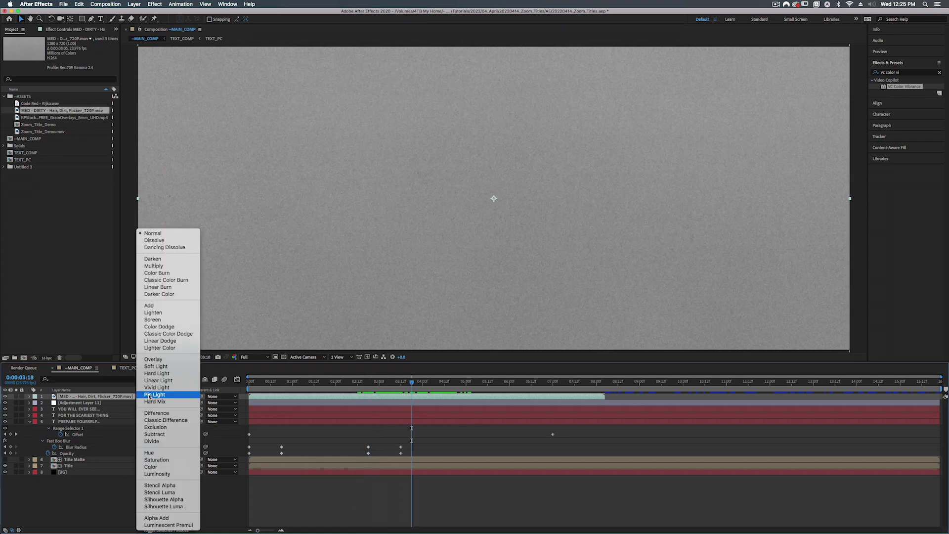
click(160, 361)
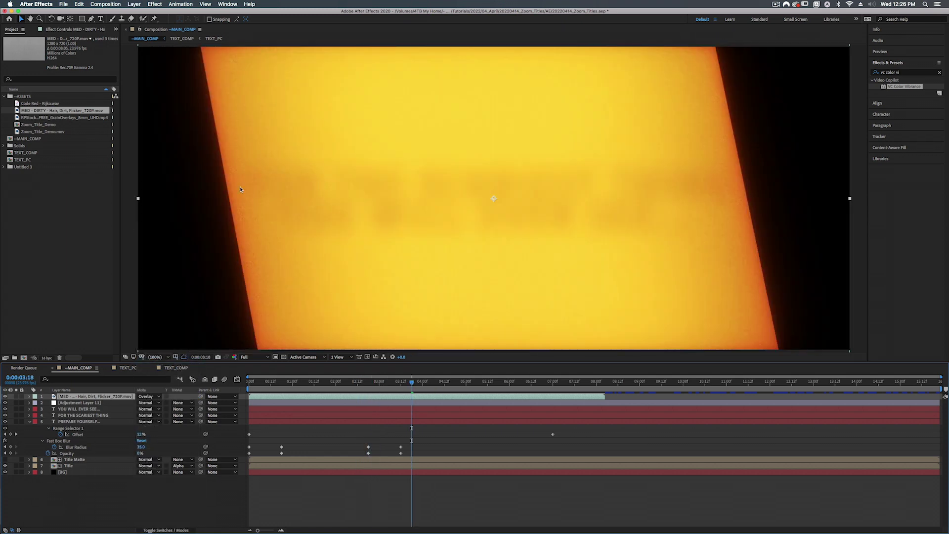
click(147, 398)
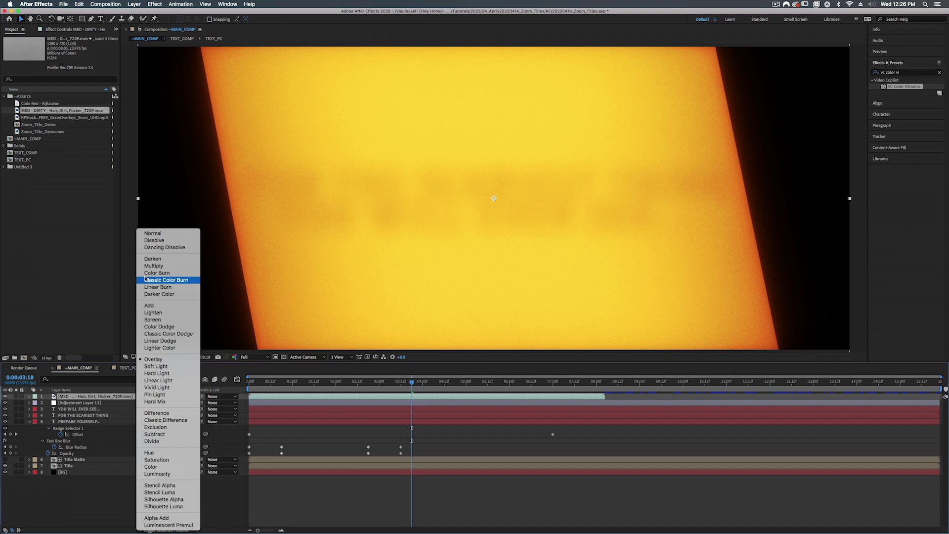
click(159, 232)
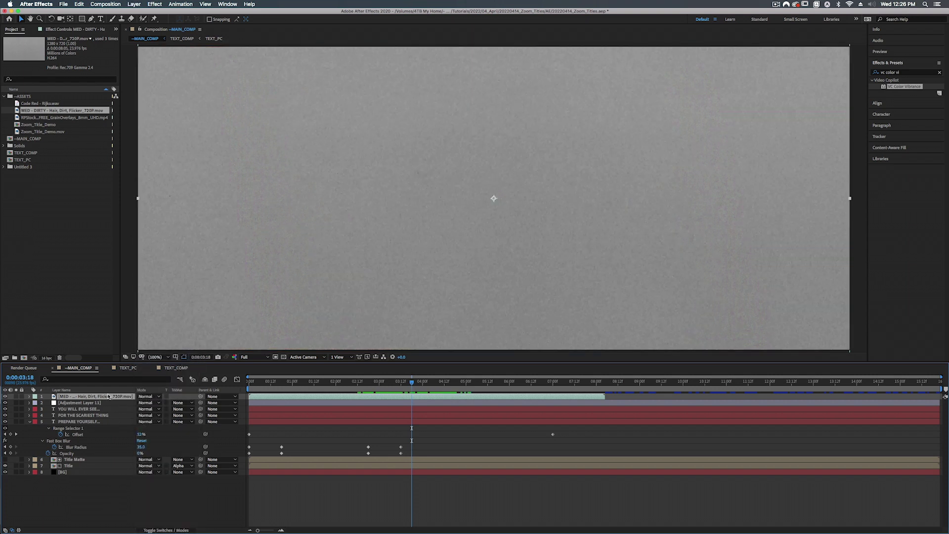
- Duplicate the dirt and flicker clip and set the upper copy's blending mode to Overlay
key(super+d)
click(147, 396)
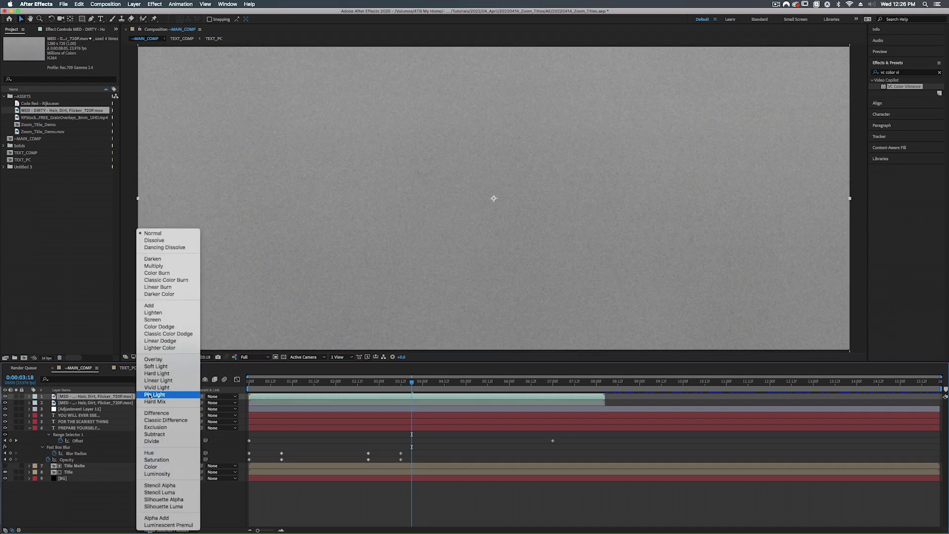
click(153, 359)
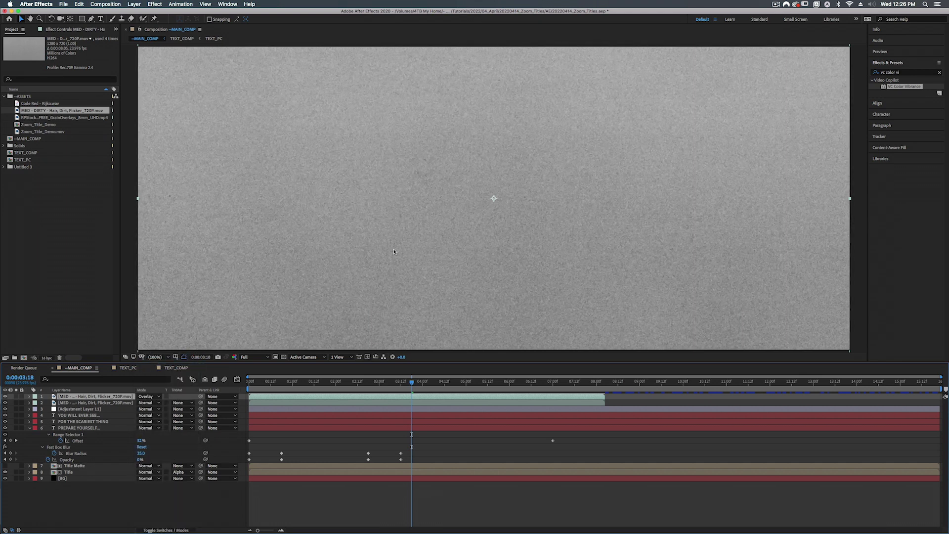
- Pre-compose both dirt and flicker clips as Grain and set the Grain layer's blending mode to Overlay, checking it over the title
shift+click(97, 402)
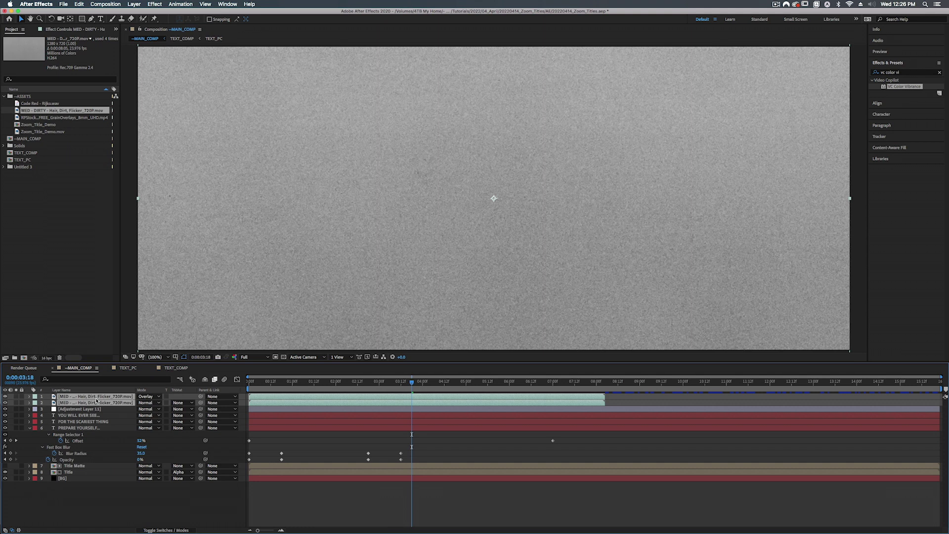
key(super+shift+c)
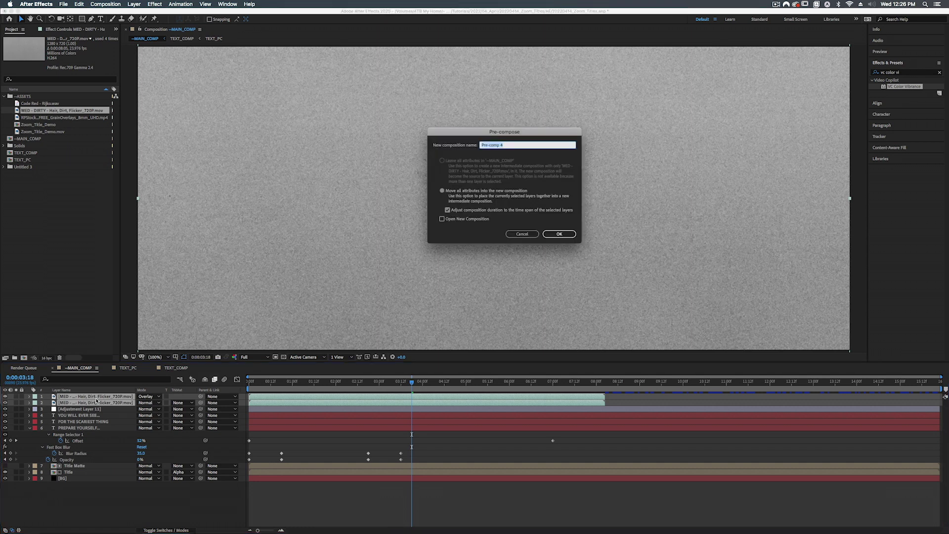
text(G)
key(Return)
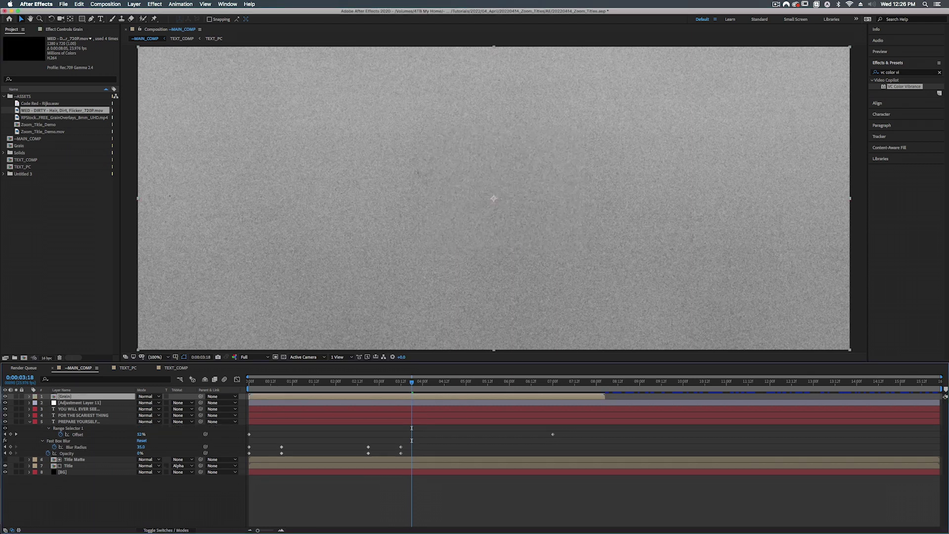
click(144, 396)
click(153, 359)
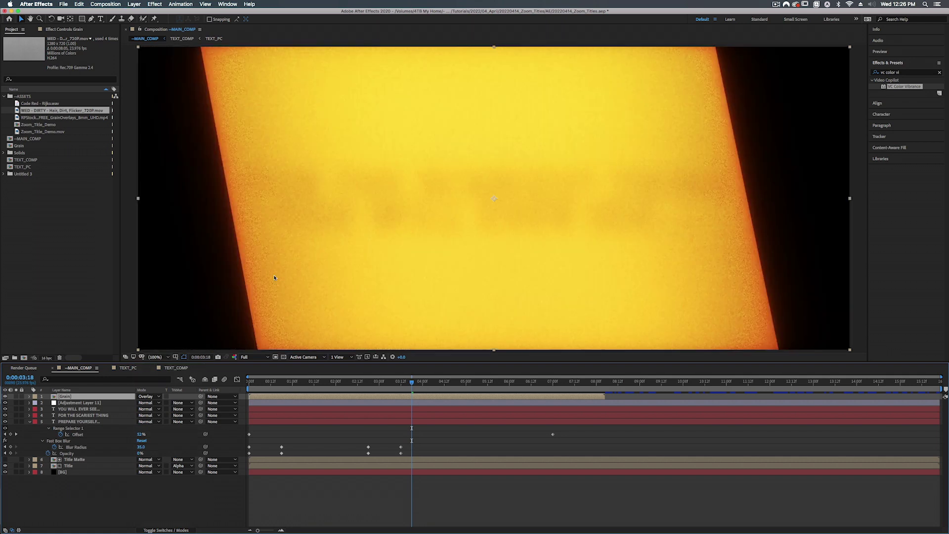
click(320, 382)
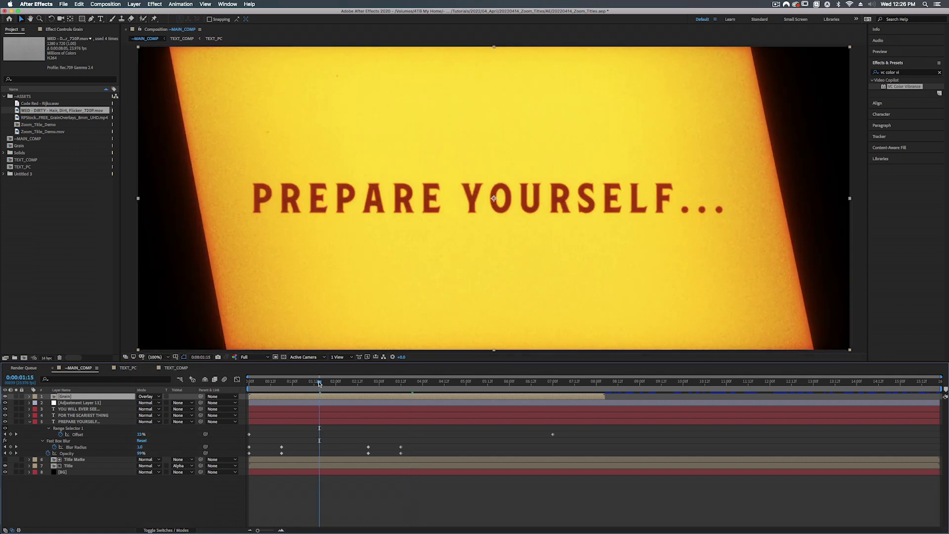
drag(319, 384, 349, 381)
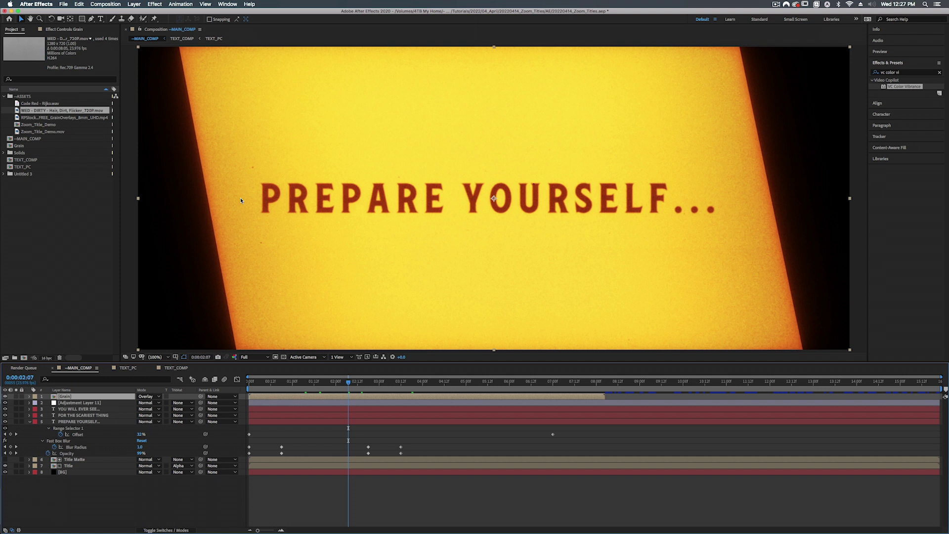
- Duplicate the Grain layer and slide the copy to start where the first one ends, just after 8:00, covering the remaining duration
drag(603, 382, 609, 387)
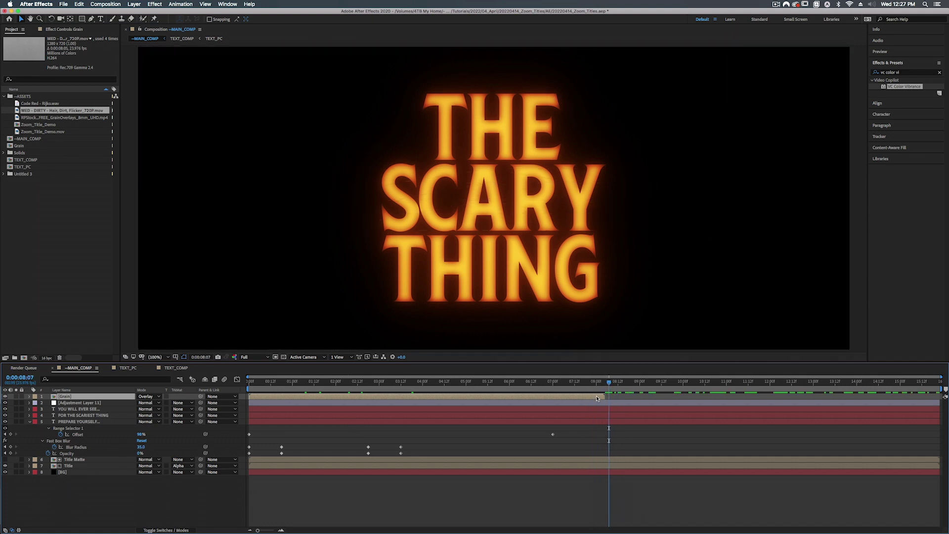
key(ctrl+d)
drag(518, 397, 823, 395)
drag(626, 397, 672, 397)
key(Page_Down)
key(space)
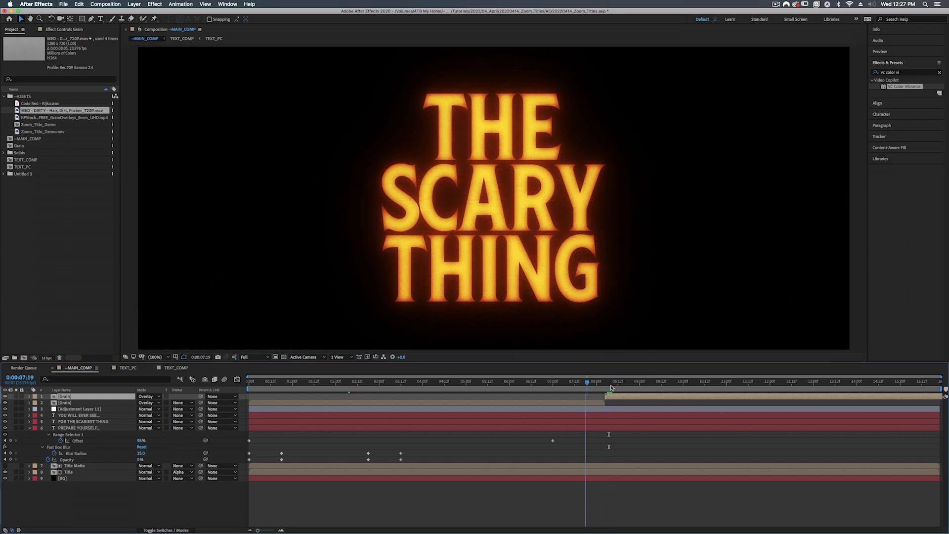
- Fade out the Title layer by keyframing its current opacity at 11:00 and setting it to 0% at 14:00
click(683, 382)
drag(691, 382, 727, 384)
click(76, 473)
key(t)
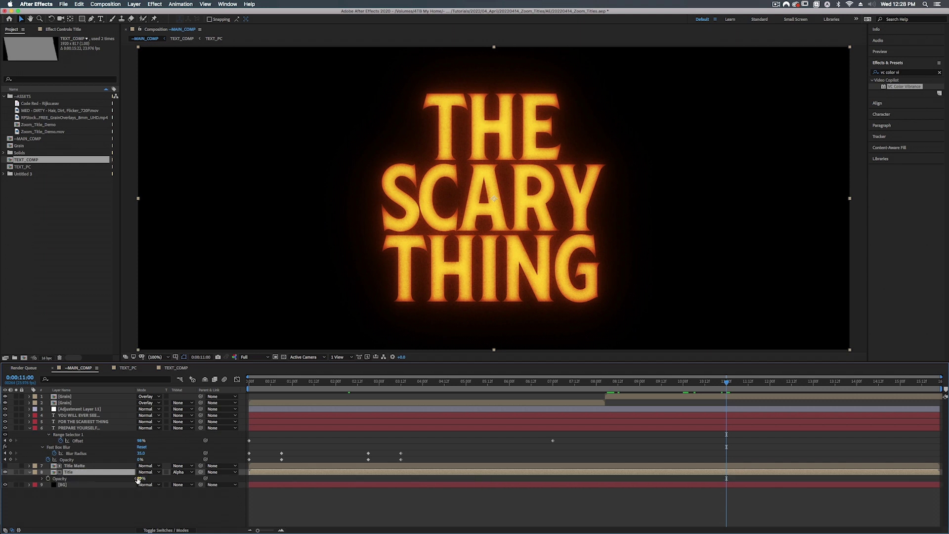
click(49, 479)
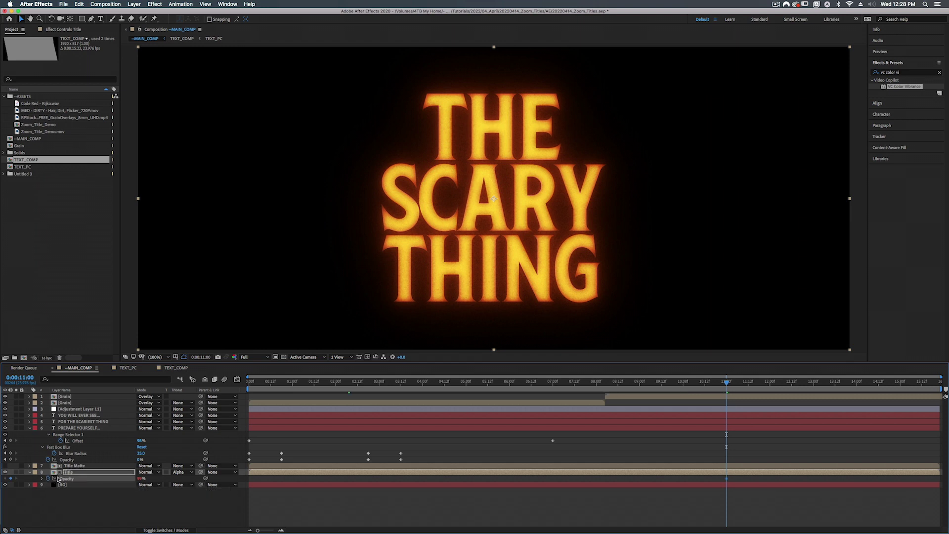
drag(726, 384, 857, 387)
click(142, 478)
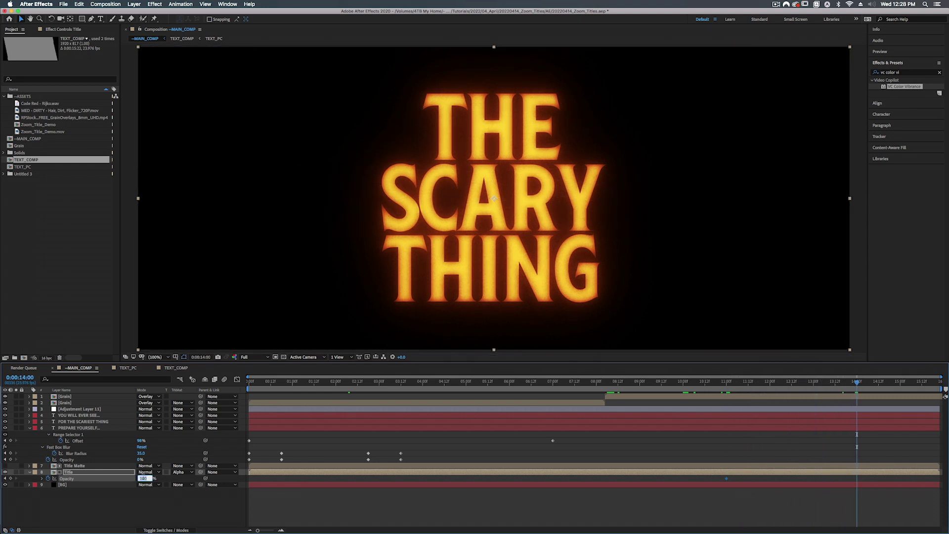
text(0)
key(Return)
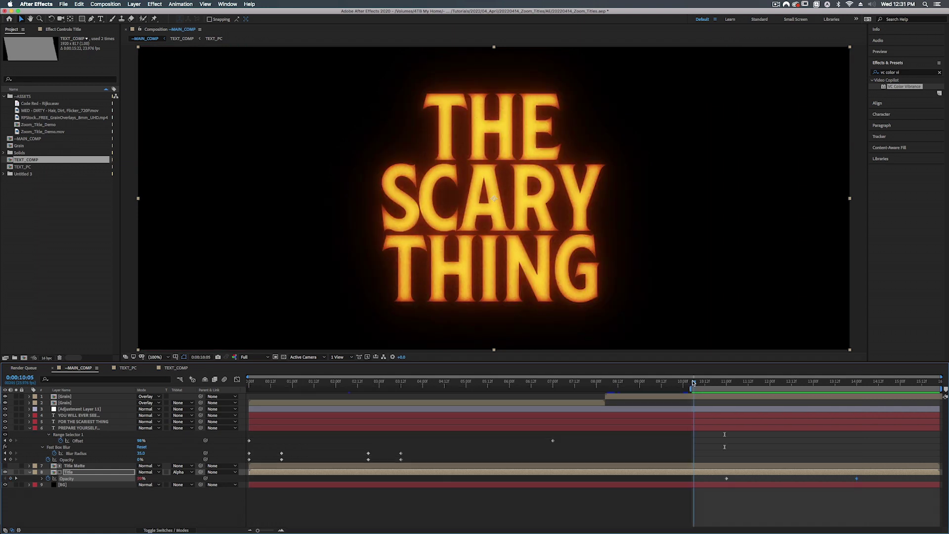
- Preview the title's fade-out from 10:05 and return to the 14:00 keyframe
drag(695, 382, 693, 382)
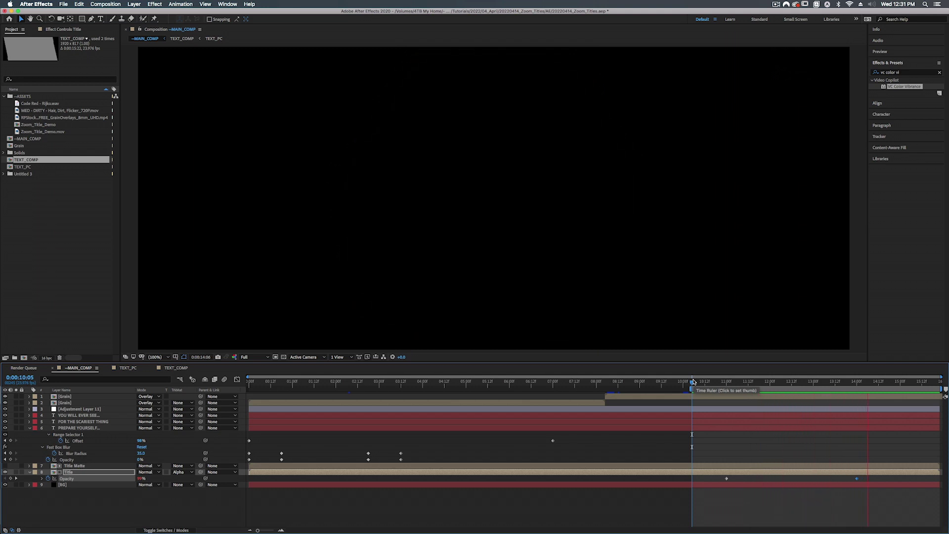
click(873, 383)
mouse_move(873, 383)
mouse_down()
mouse_move(857, 384)
mouse_move(905, 378)
mouse_move(857, 379)
mouse_up()
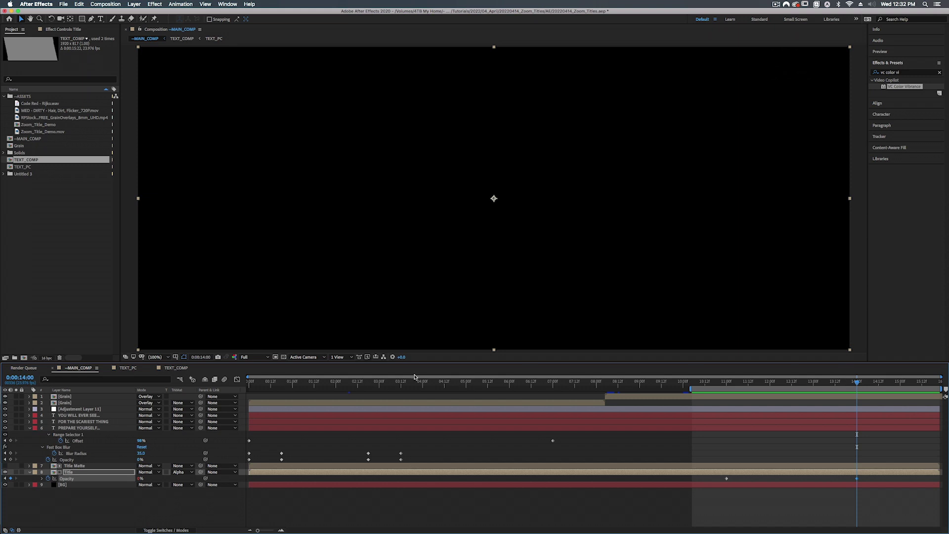
- Add a Slider Control effect to the Title layer and rename it Wiggle Amt
triple_click(890, 72)
text(slider)
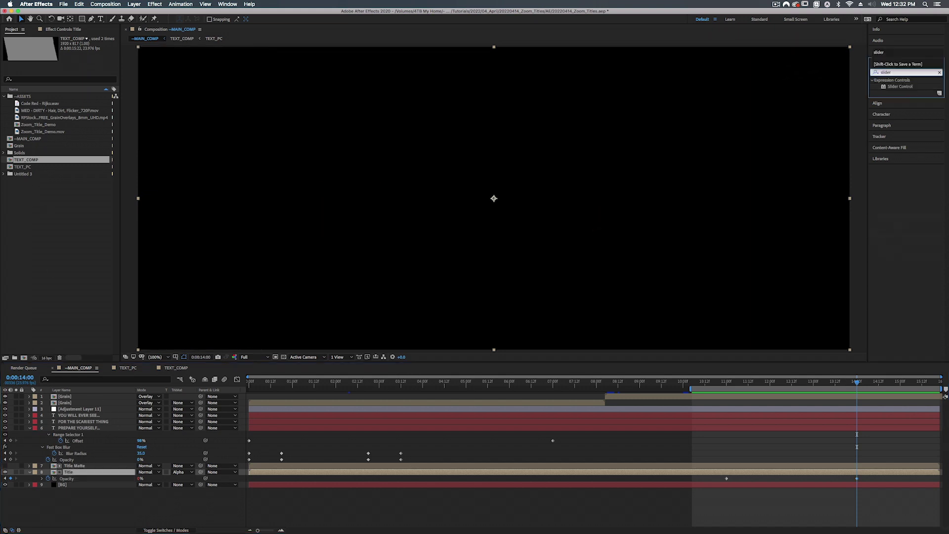
click(901, 87)
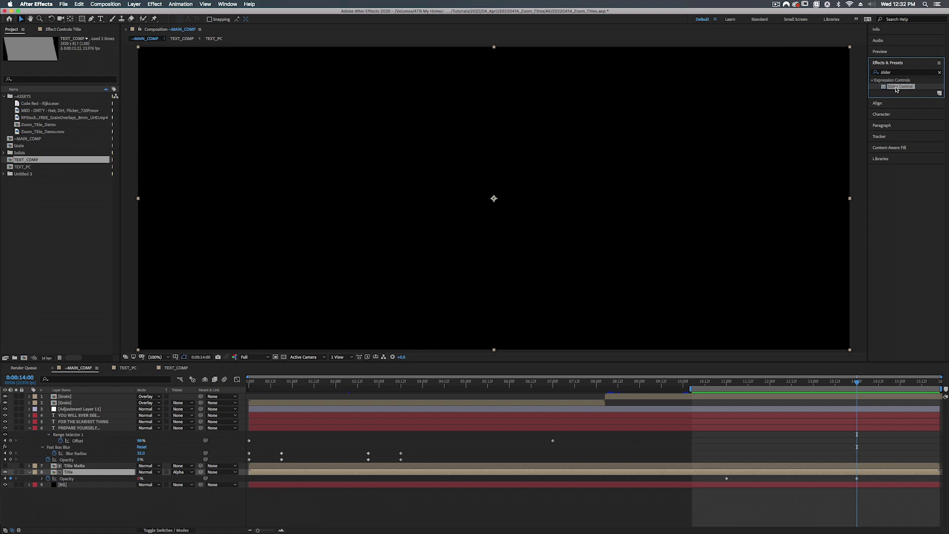
double_click(898, 88)
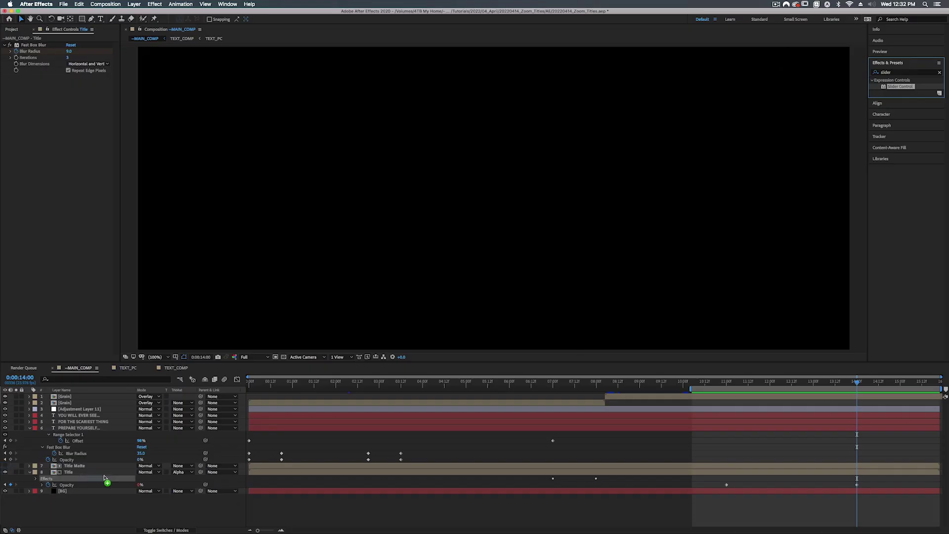
click(88, 473)
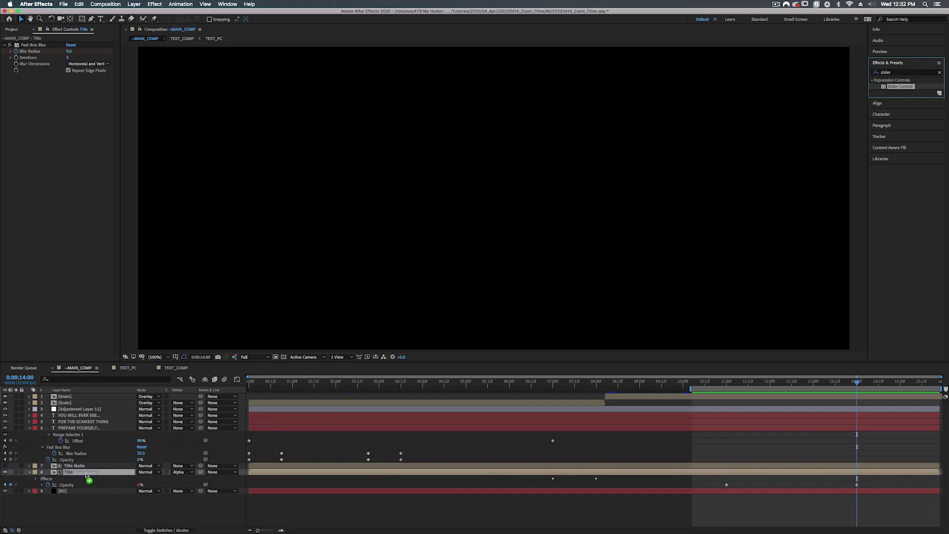
key(Return)
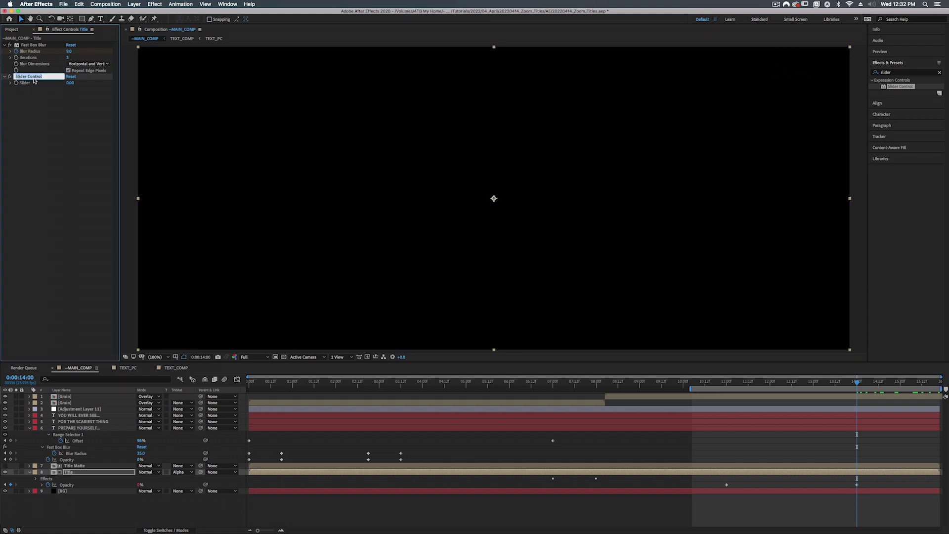
text(Wiggle Amt.)
key(Return)
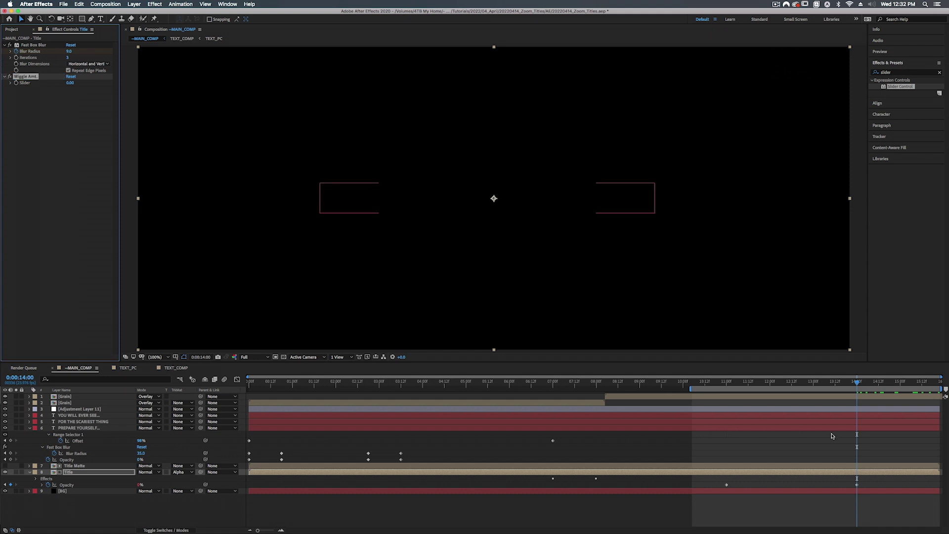
- Link the amount value in the Title layer's opacity wiggle expression to the Wiggle Amt. slider
click(42, 485)
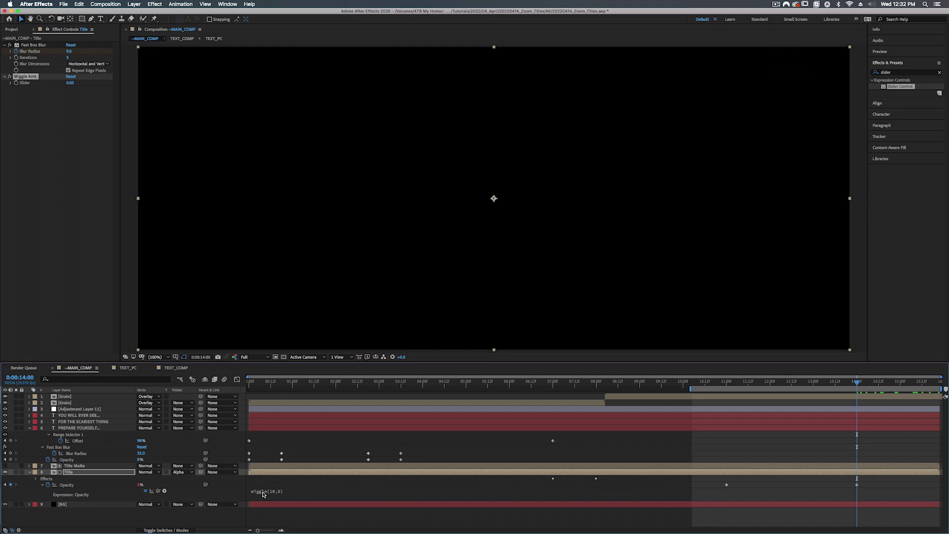
click(288, 493)
click(297, 490)
double_click(297, 490)
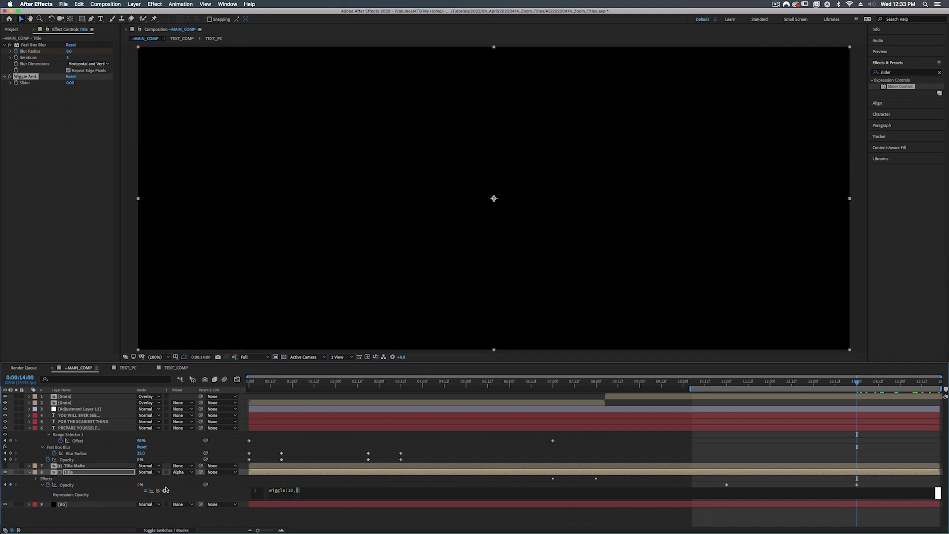
drag(157, 491, 24, 85)
- Check the opacity expression error and add the missing closing parenthesis, giving wiggle(10,effect("Wiggle Amt.")("Slider"))
click(376, 383)
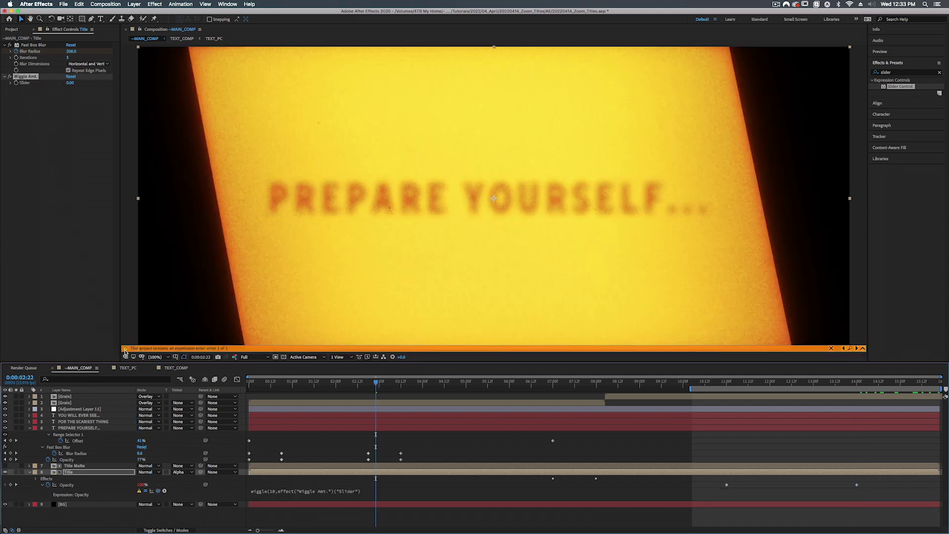
click(139, 491)
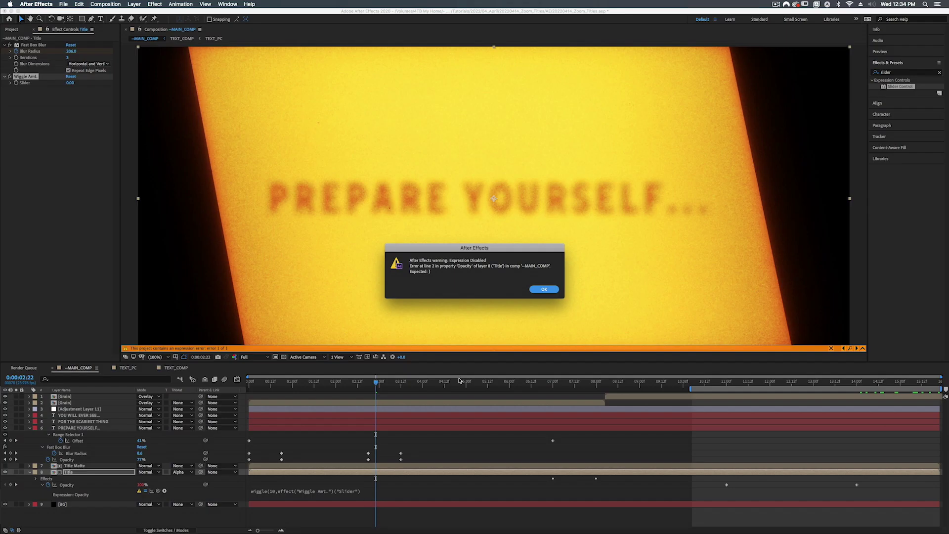
click(545, 290)
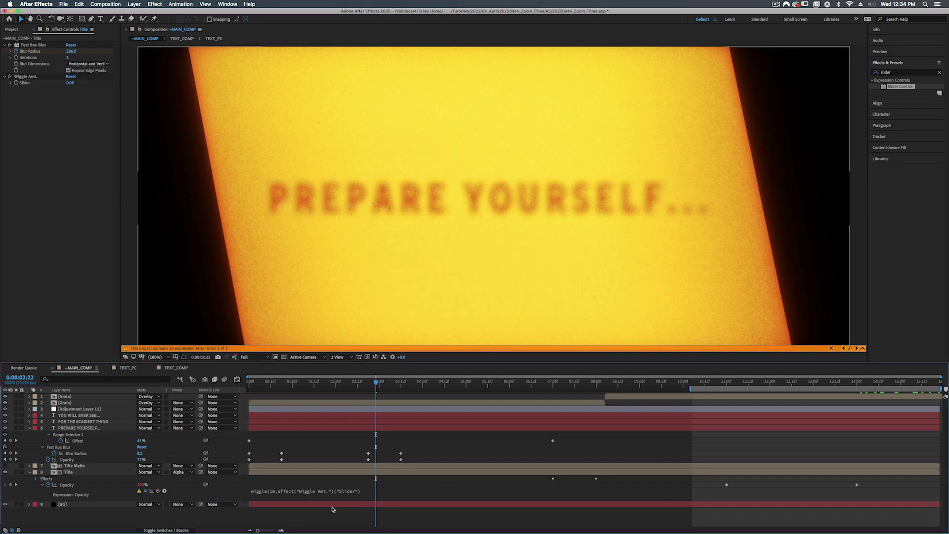
click(365, 492)
click(385, 490)
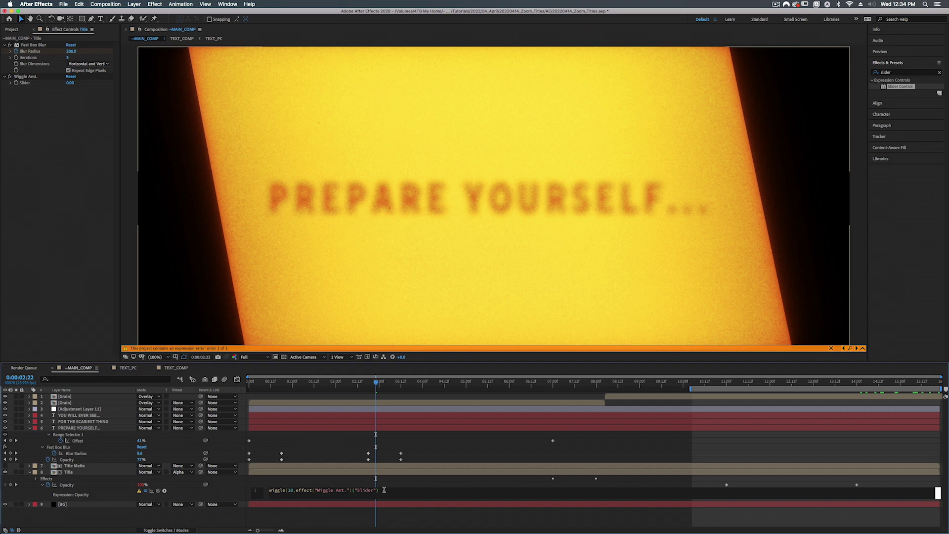
key(KP_Enter)
key(space)
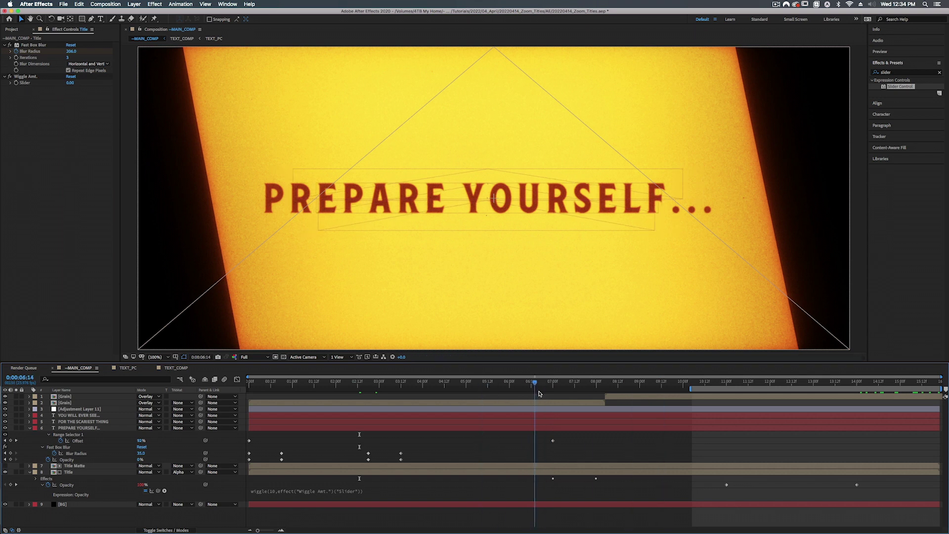
- Keyframe the Title's Wiggle Amt. slider at 0 at 14:00 and at 5 at 13:17, and scrub through the end to check
drag(758, 405, 795, 404)
drag(863, 381, 857, 381)
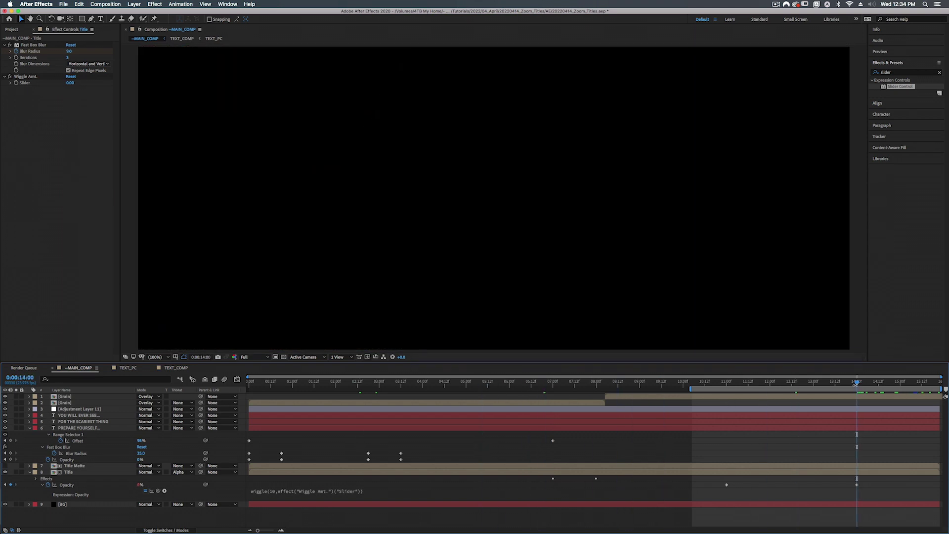
click(74, 472)
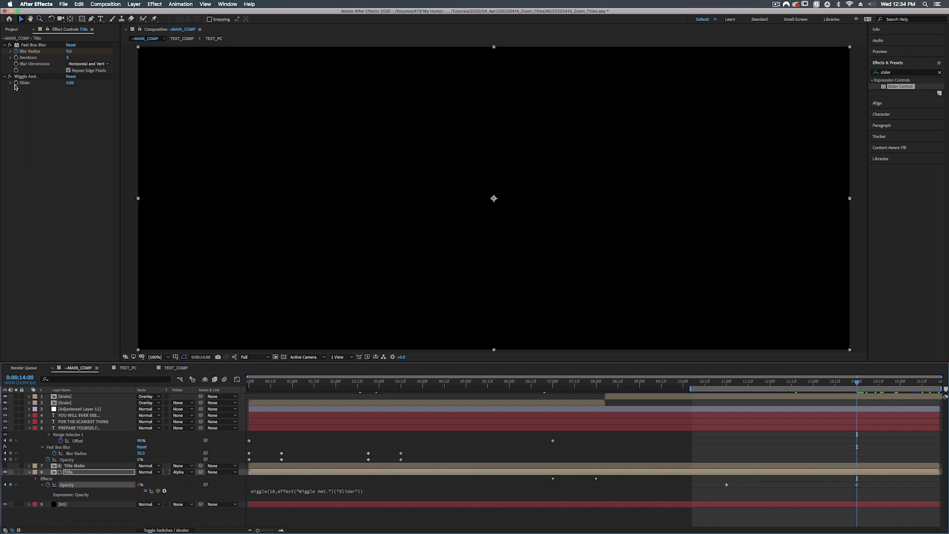
click(16, 84)
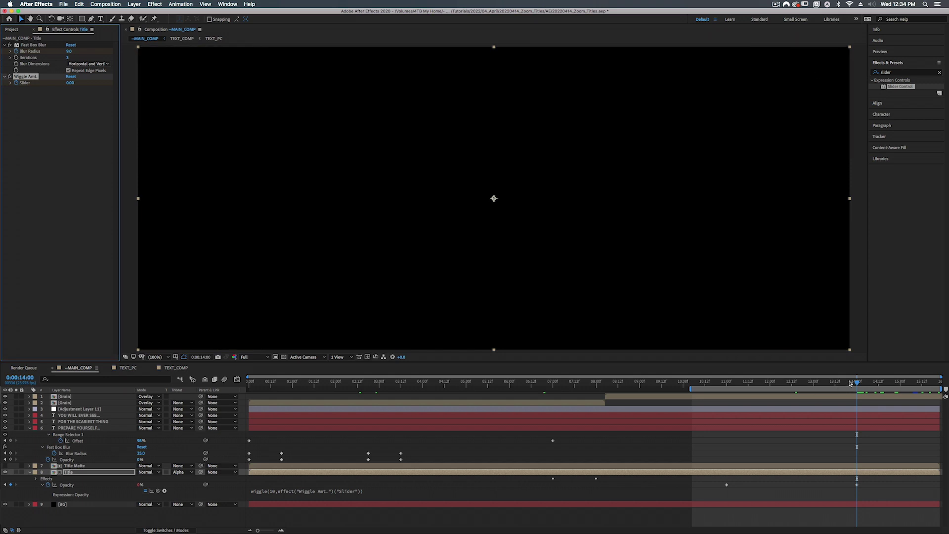
drag(856, 383, 845, 381)
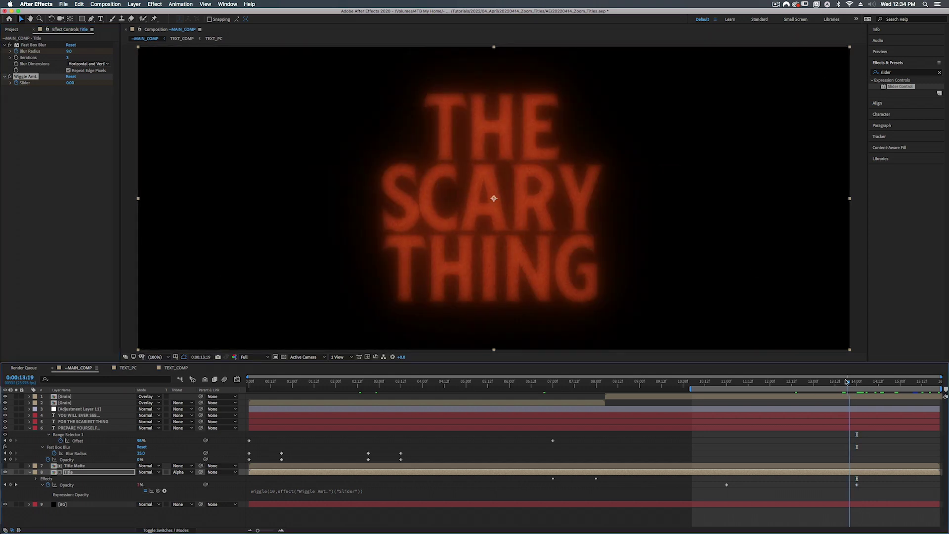
click(70, 82)
key(Return)
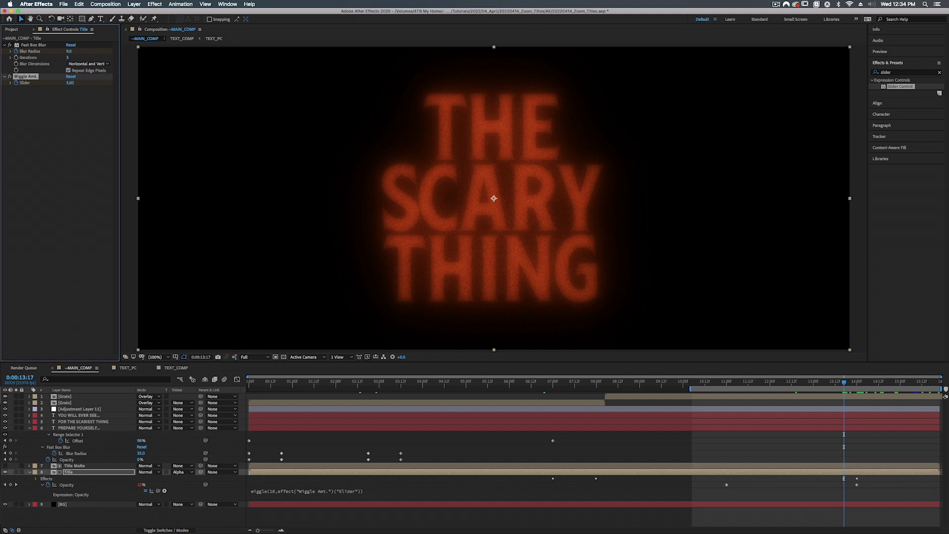
drag(845, 384, 900, 382)
- Pre-compose all layers of the main composition with all attributes moved, and open the new precomp briefly before returning to the main composition
key(Home)
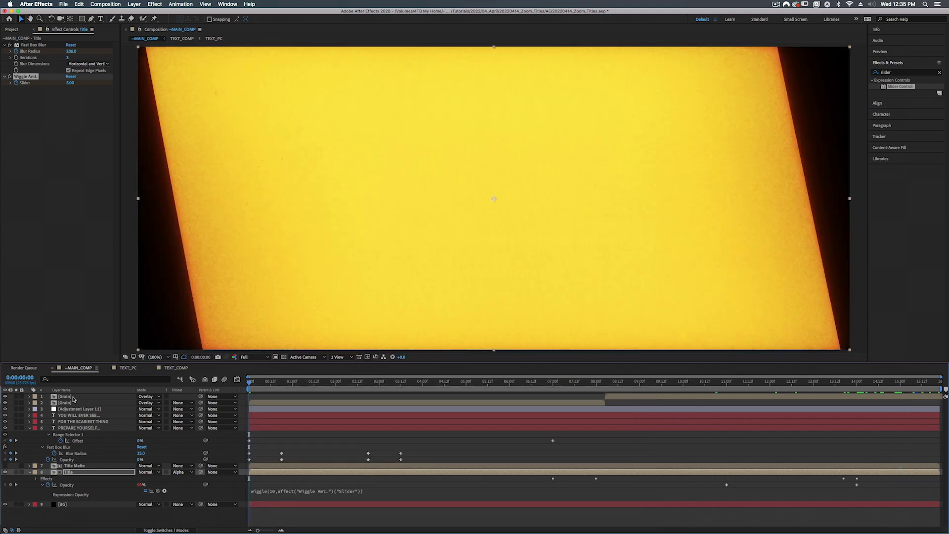
click(73, 398)
shift+click(74, 505)
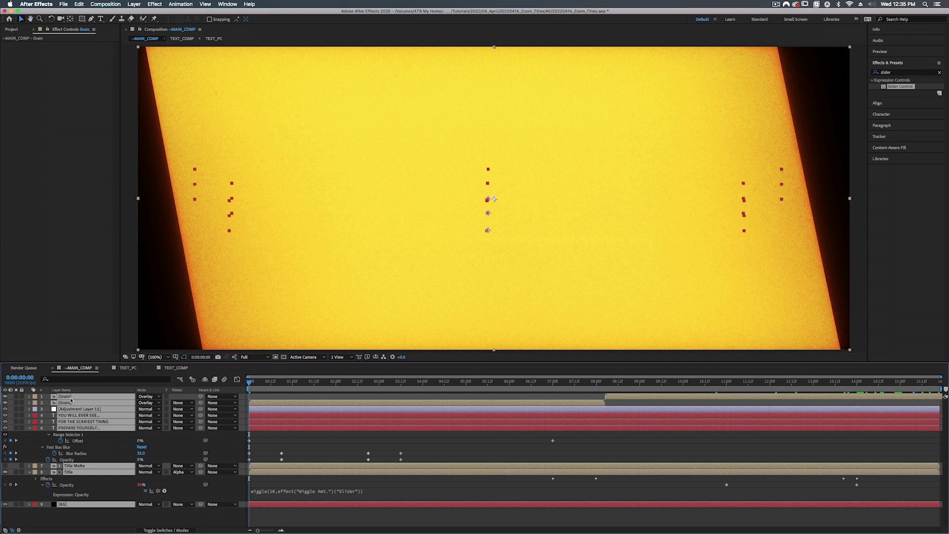
key(super+shift+c)
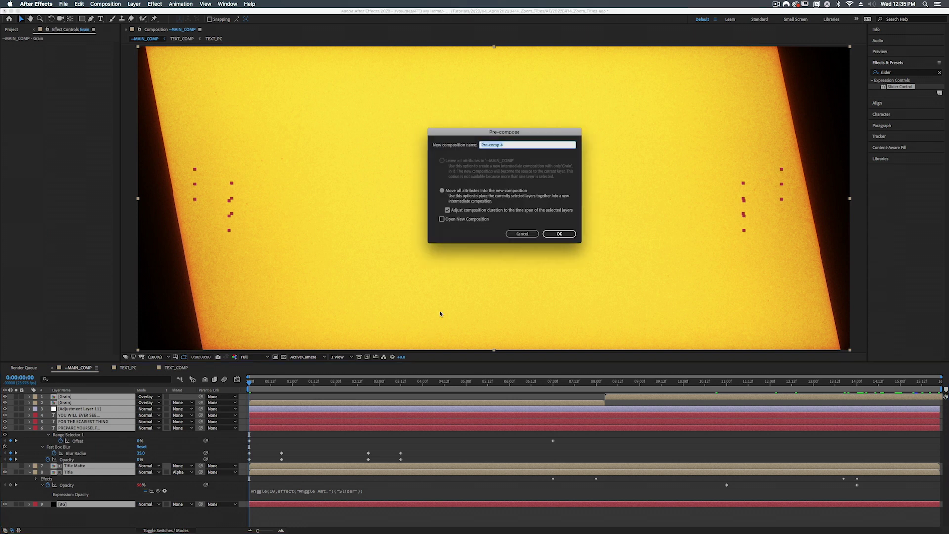
click(560, 234)
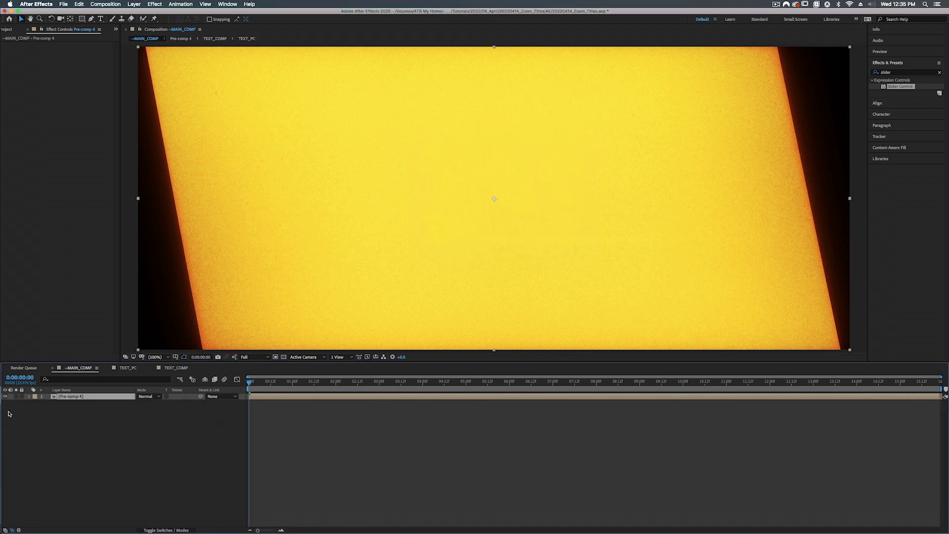
double_click(71, 397)
click(78, 368)
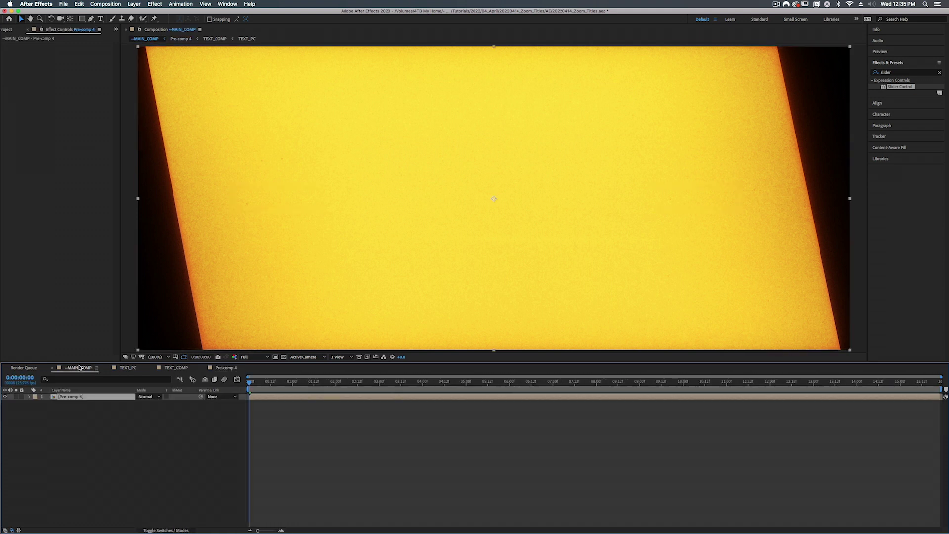